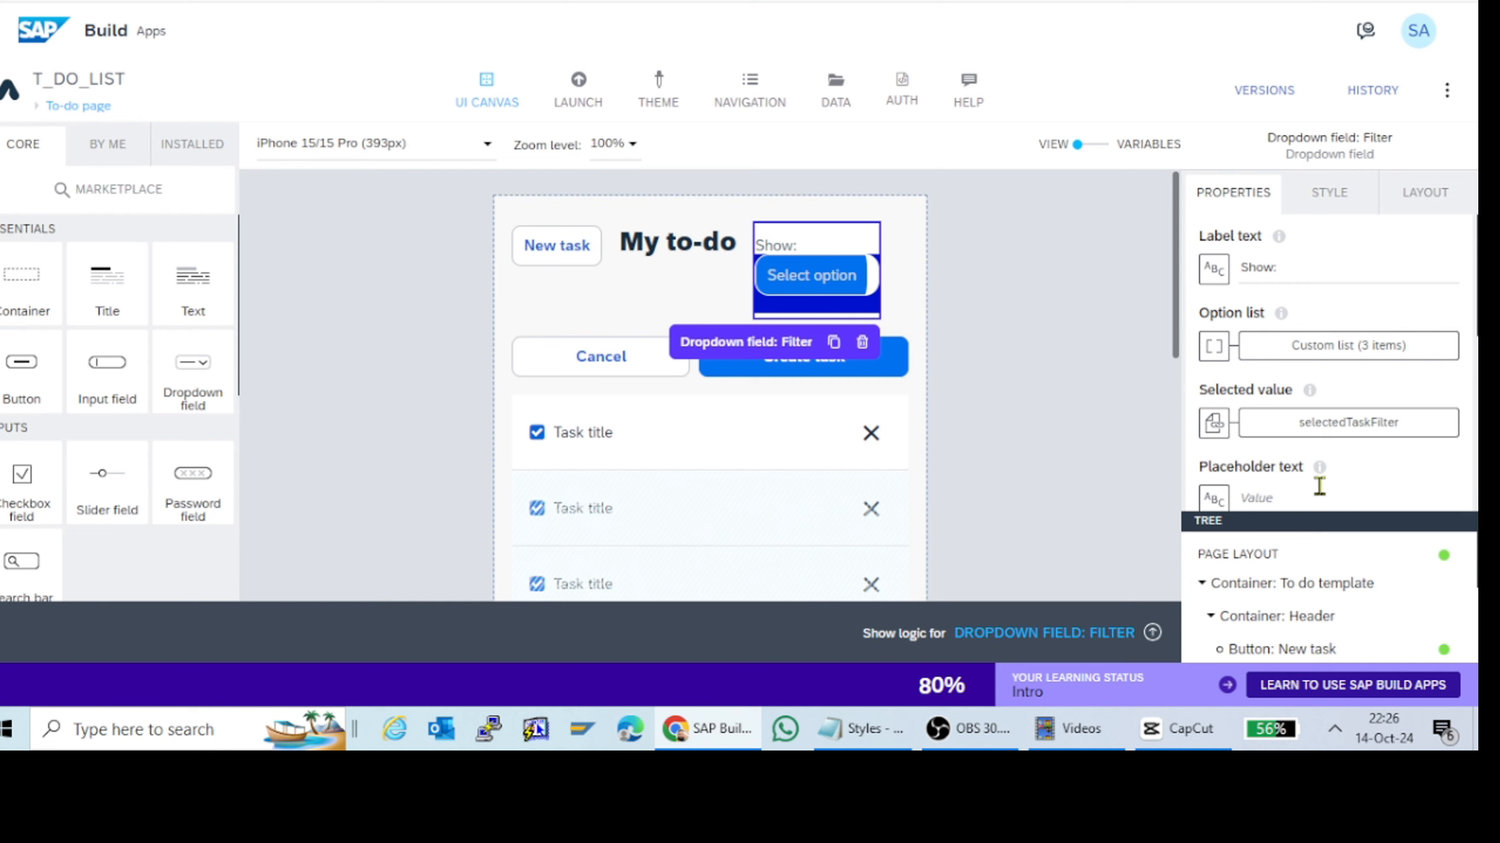
# Step: Select the "Lorem ipsum dolor sit amet" text below the task list and open its style settings with more room to view them
pyautogui.moveTo(1327, 517); pyautogui.dragTo(1311, 377)
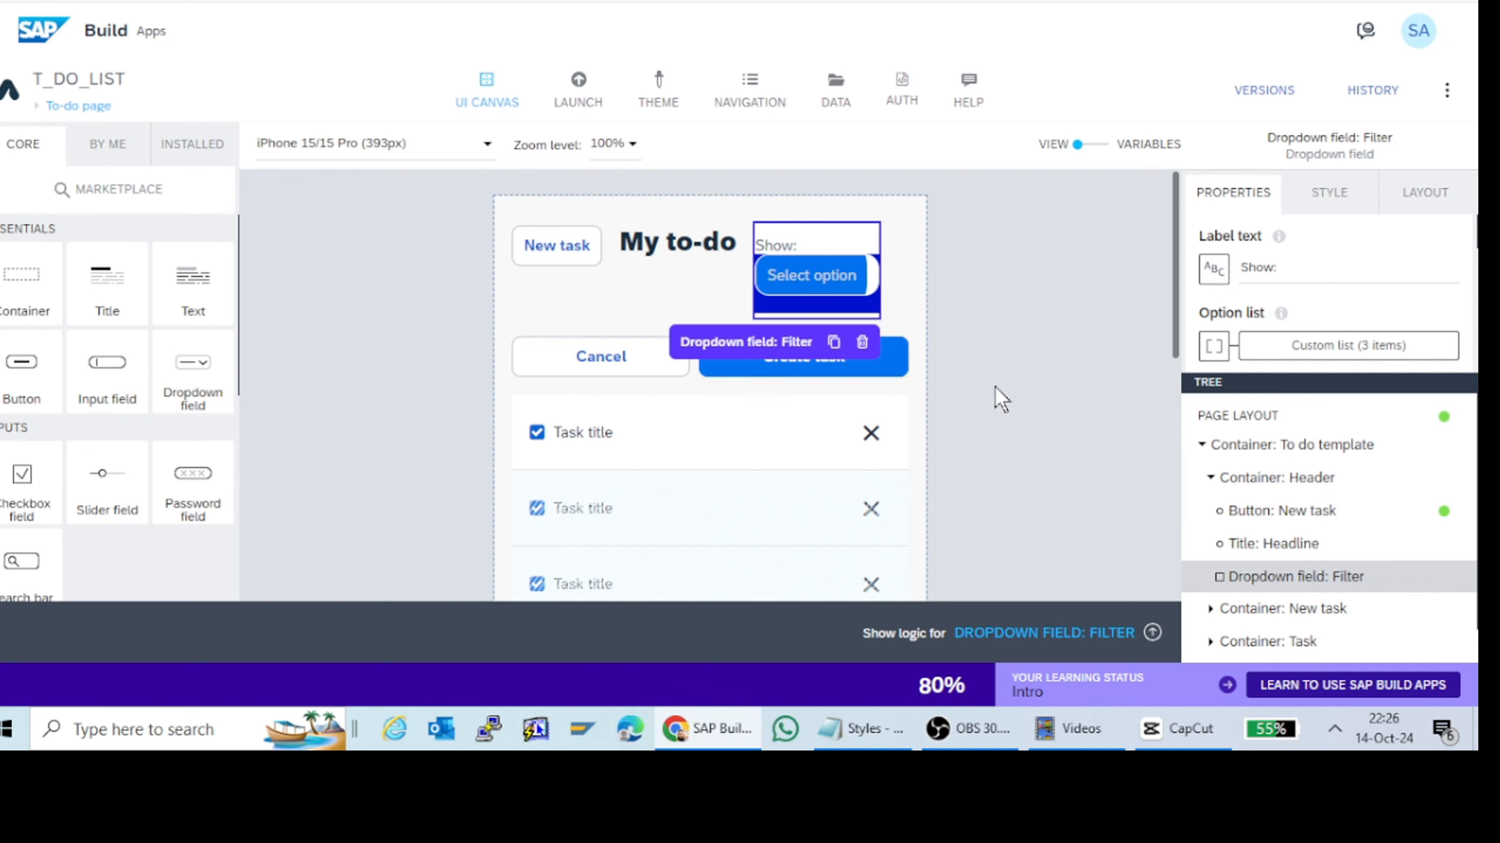
pyautogui.scroll(-3, 1089, 441)
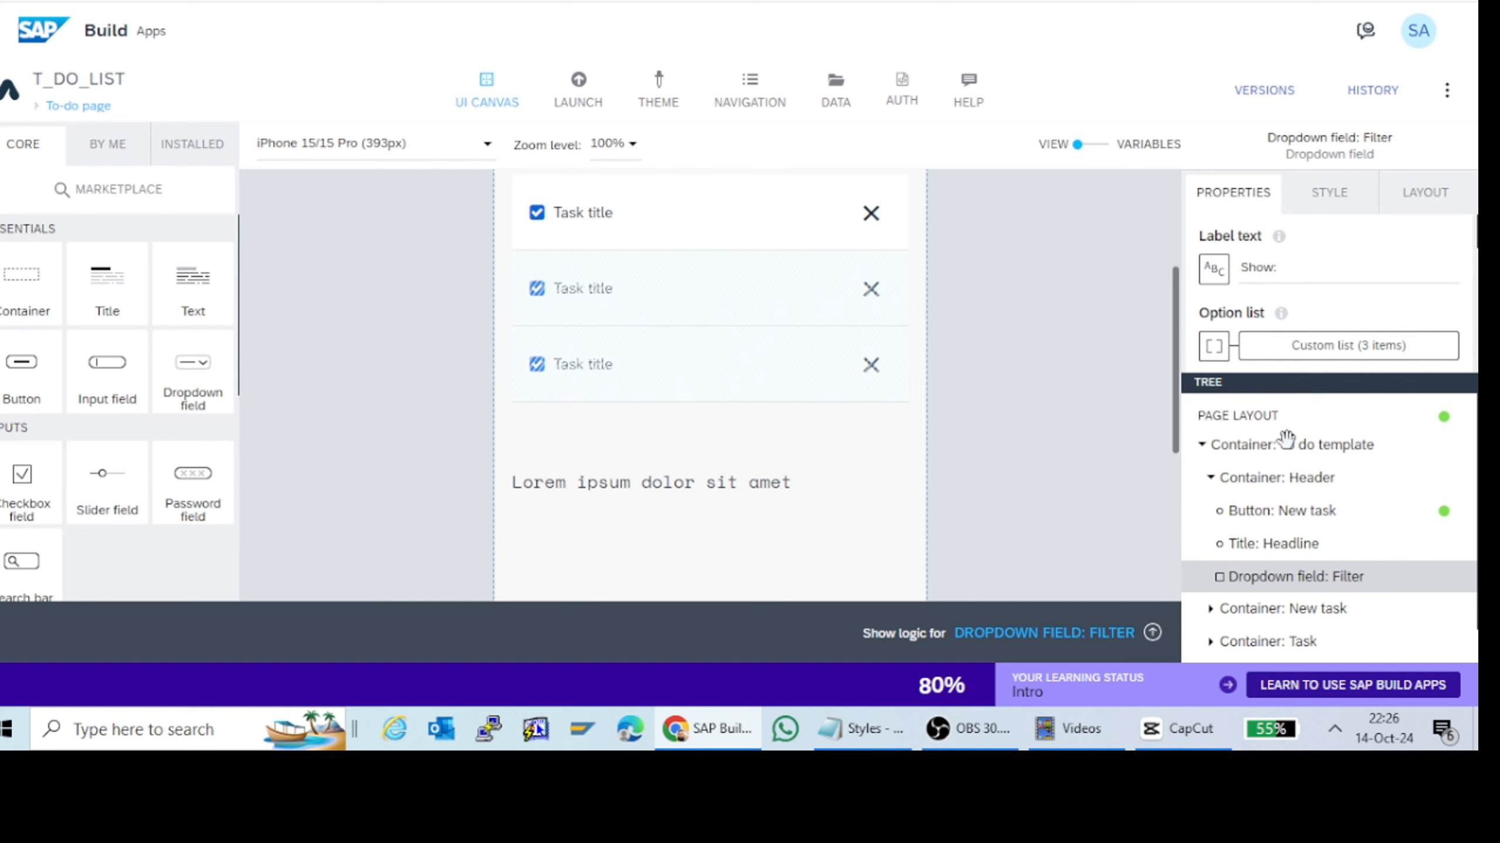
pyautogui.click(683, 490)
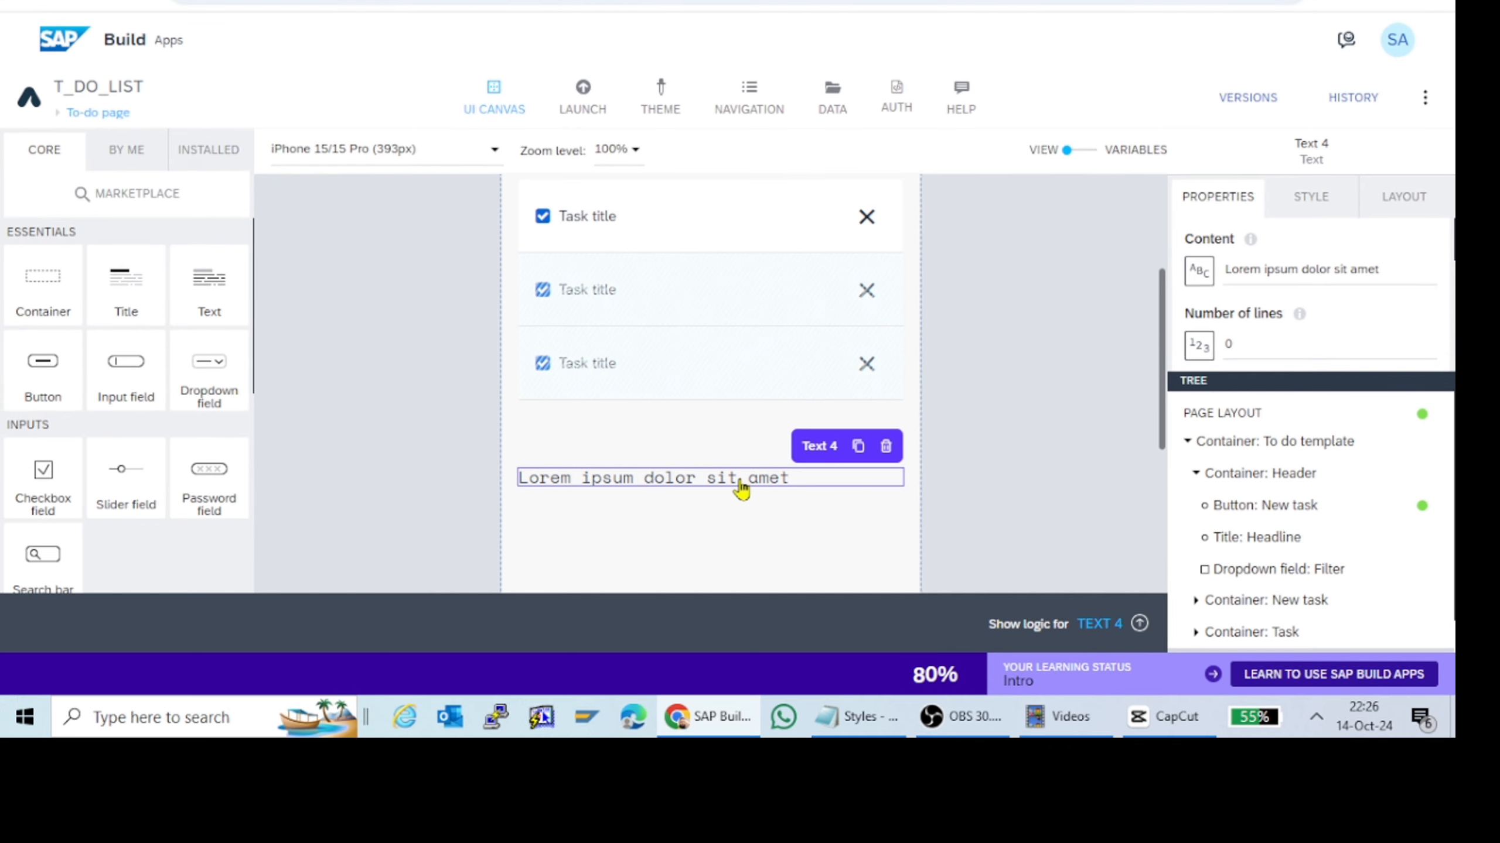
pyautogui.doubleClick(714, 487)
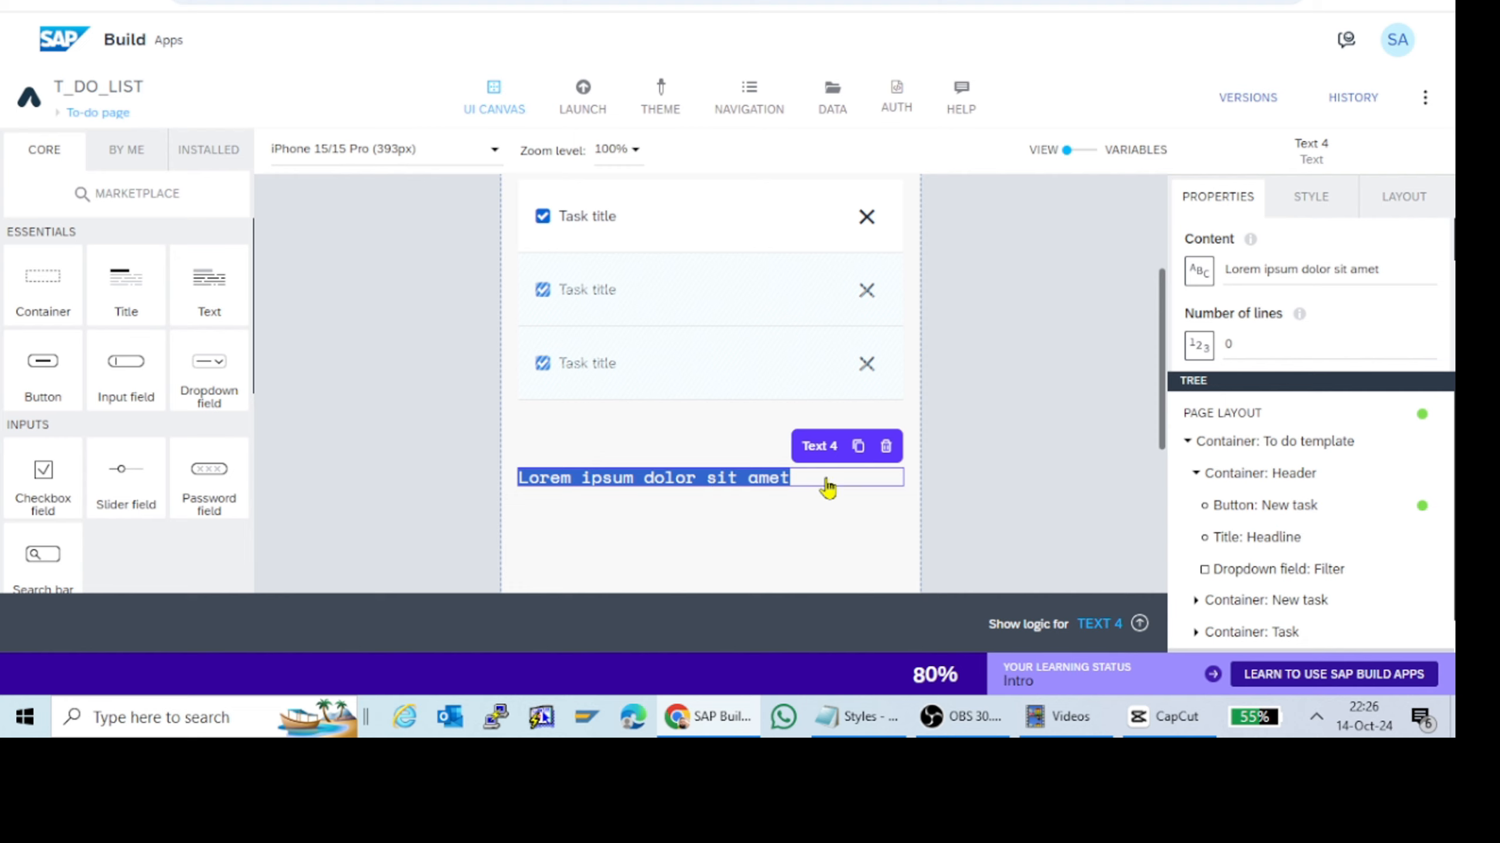
pyautogui.scroll(-1, 1246, 528)
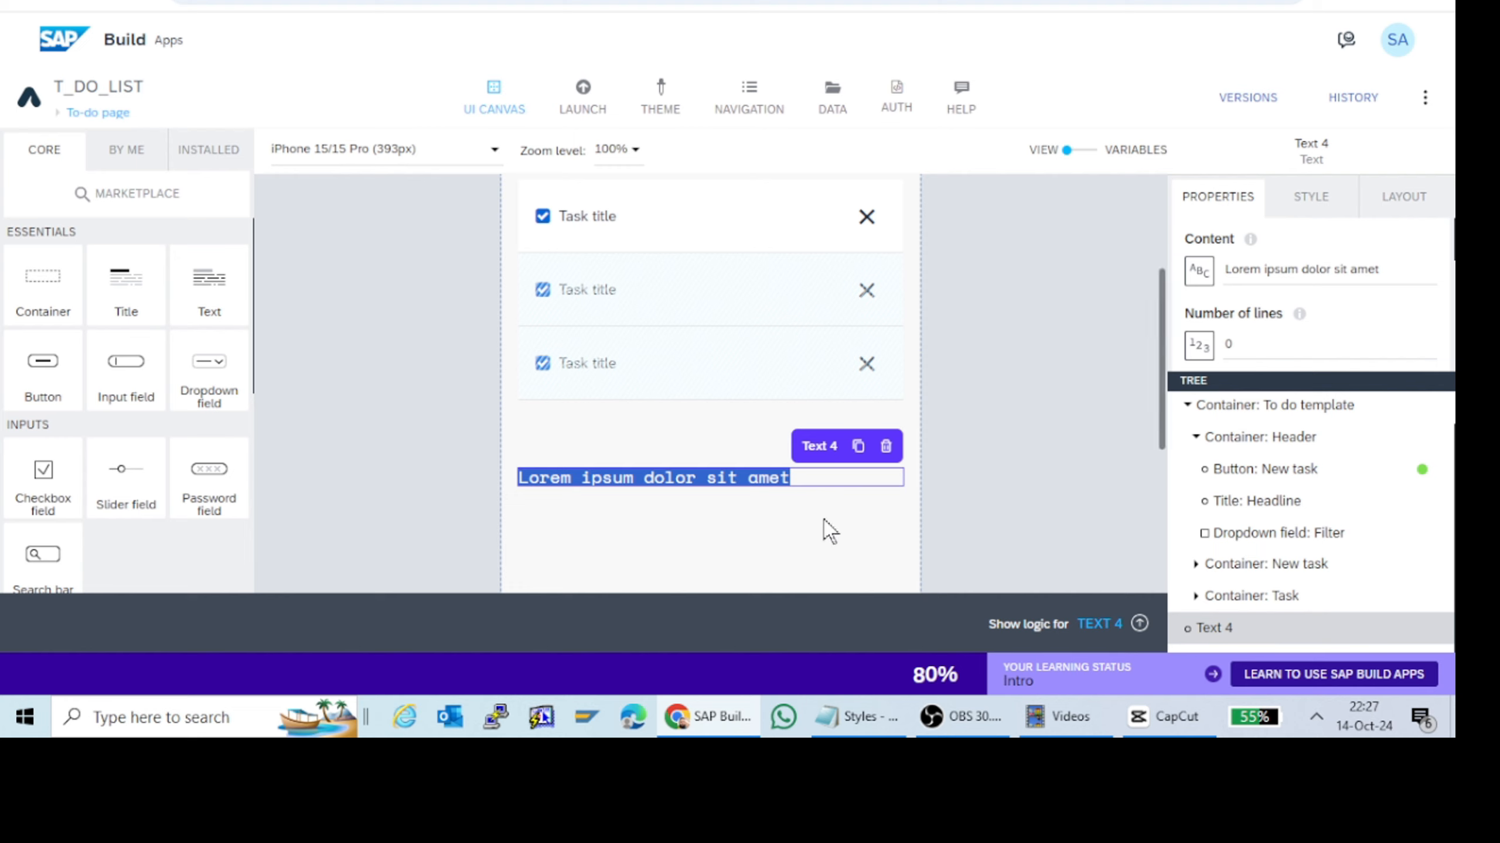
pyautogui.click(1314, 207)
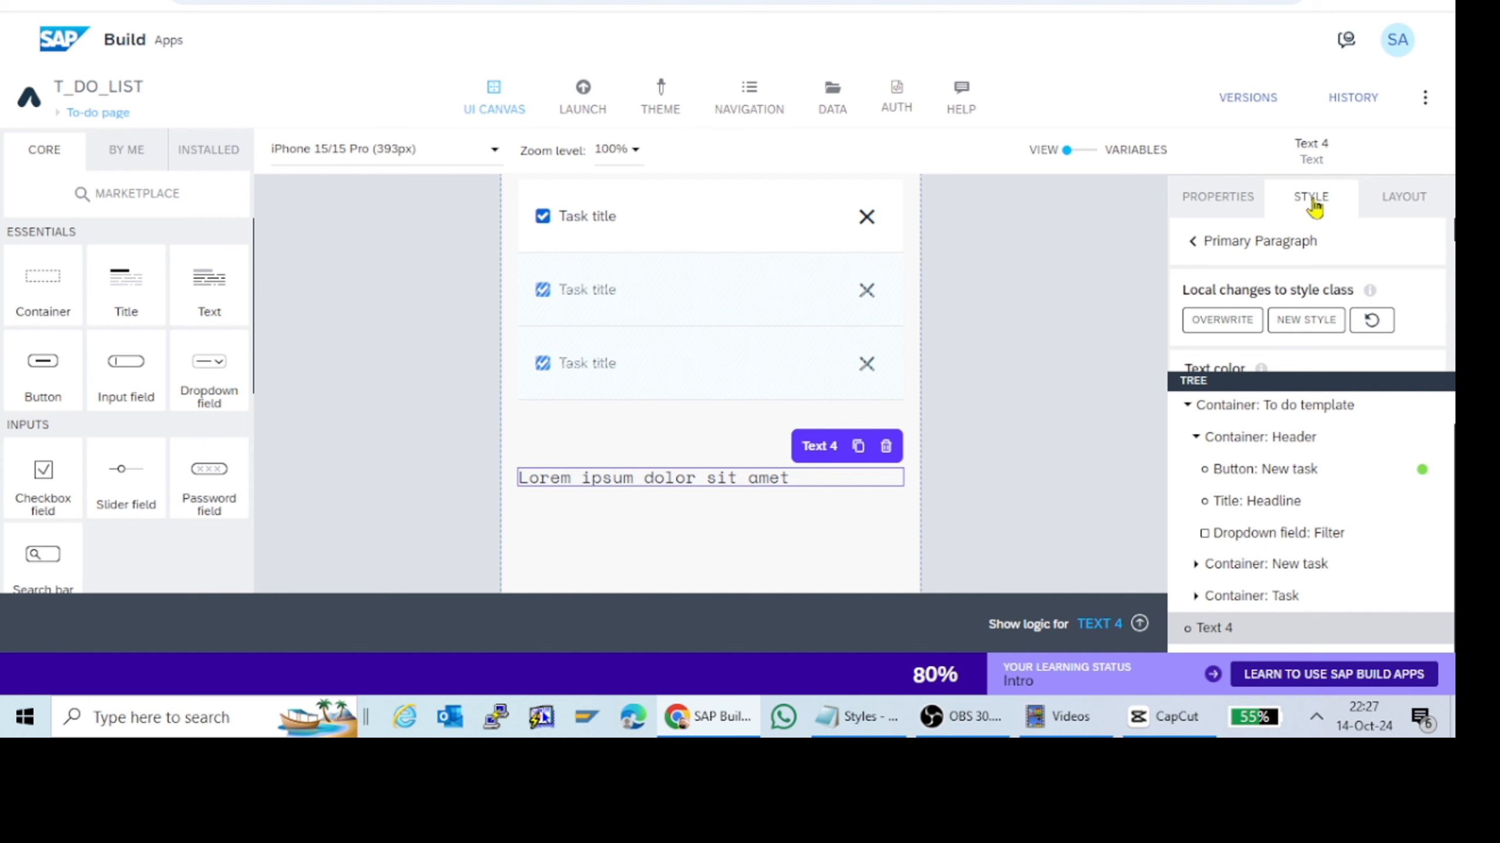
pyautogui.moveTo(1306, 379); pyautogui.dragTo(1315, 611)
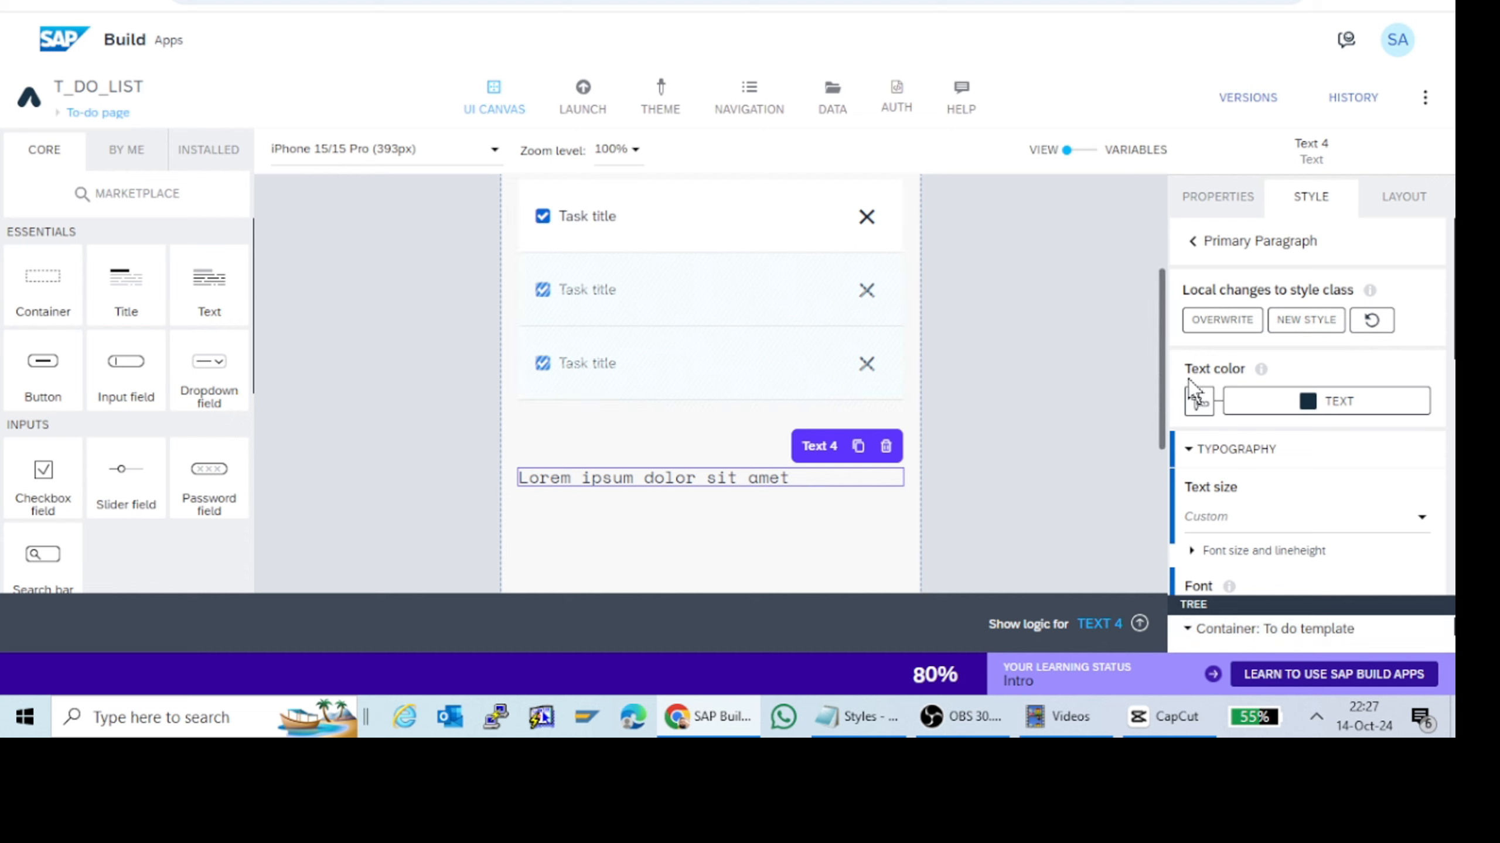
# Step: Examine the text's typography settings and the dialog for creating a new style class, without creating one
pyautogui.scroll(-1, 1285, 382)
pyautogui.scroll(-10, 1286, 383)
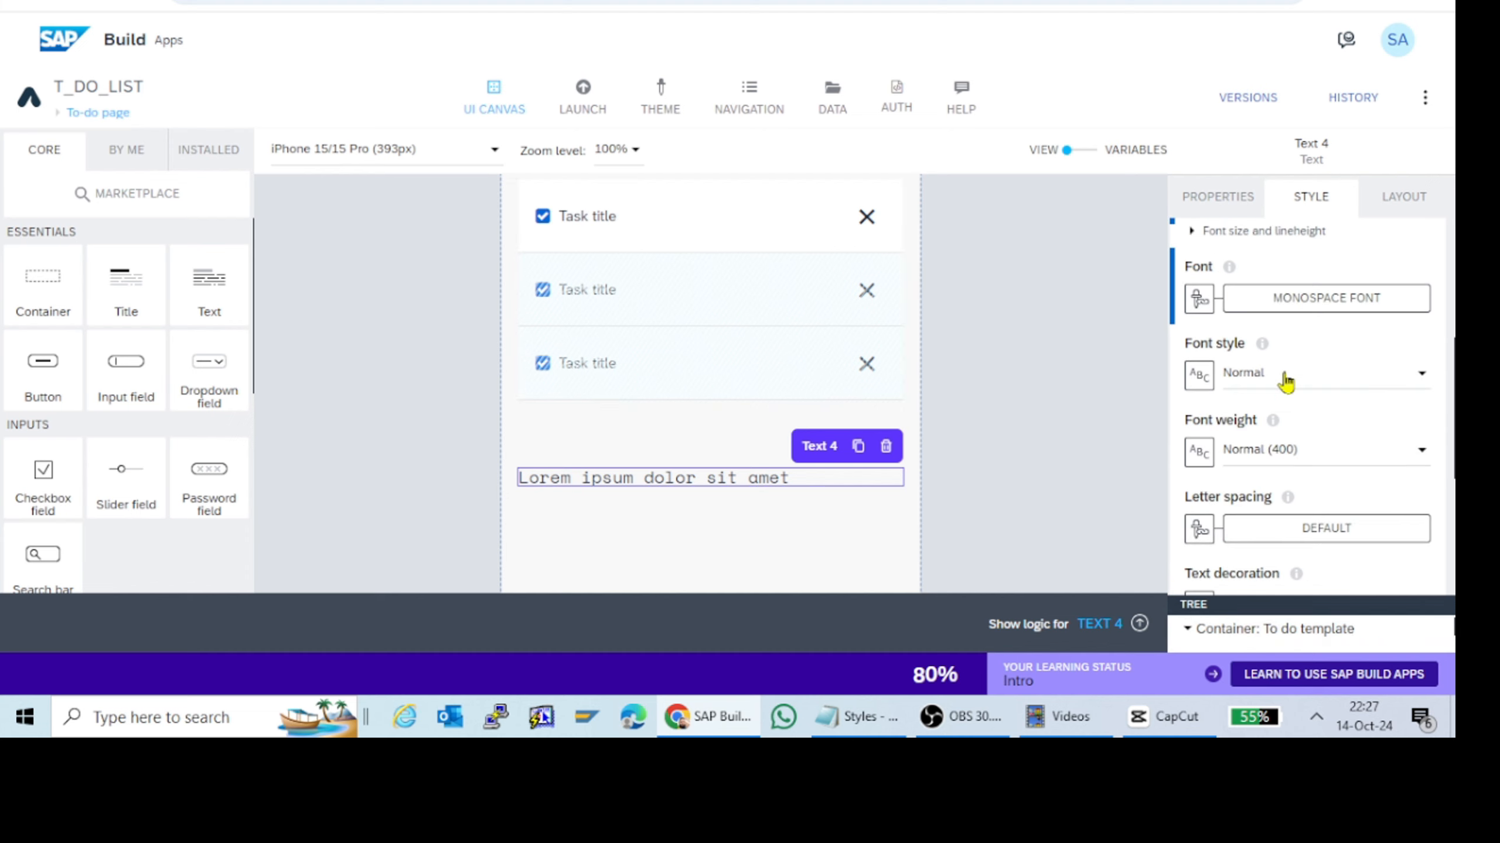
pyautogui.scroll(10, 1285, 382)
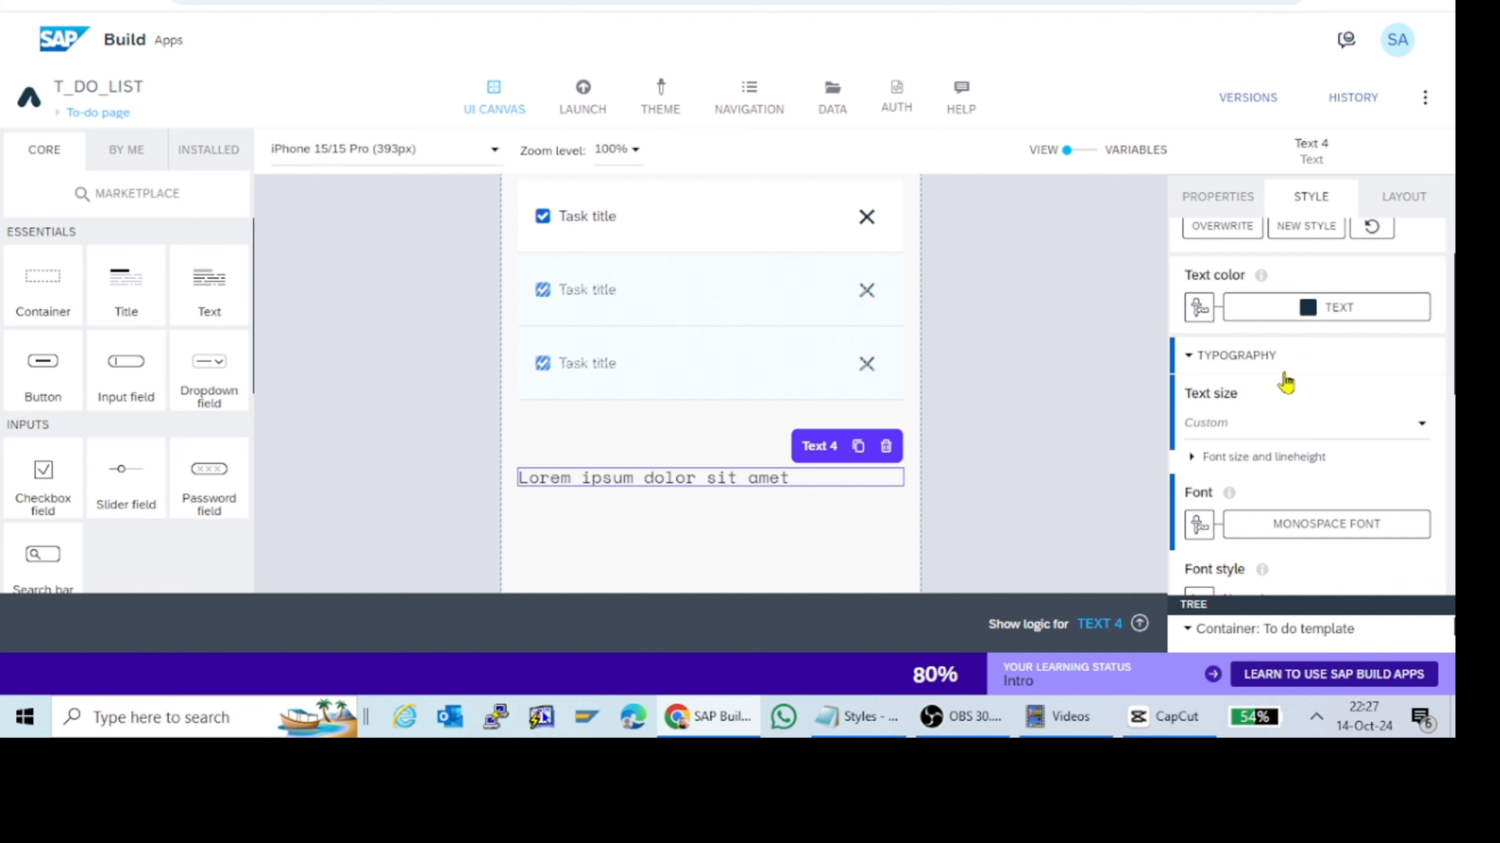
pyautogui.scroll(2, 1285, 382)
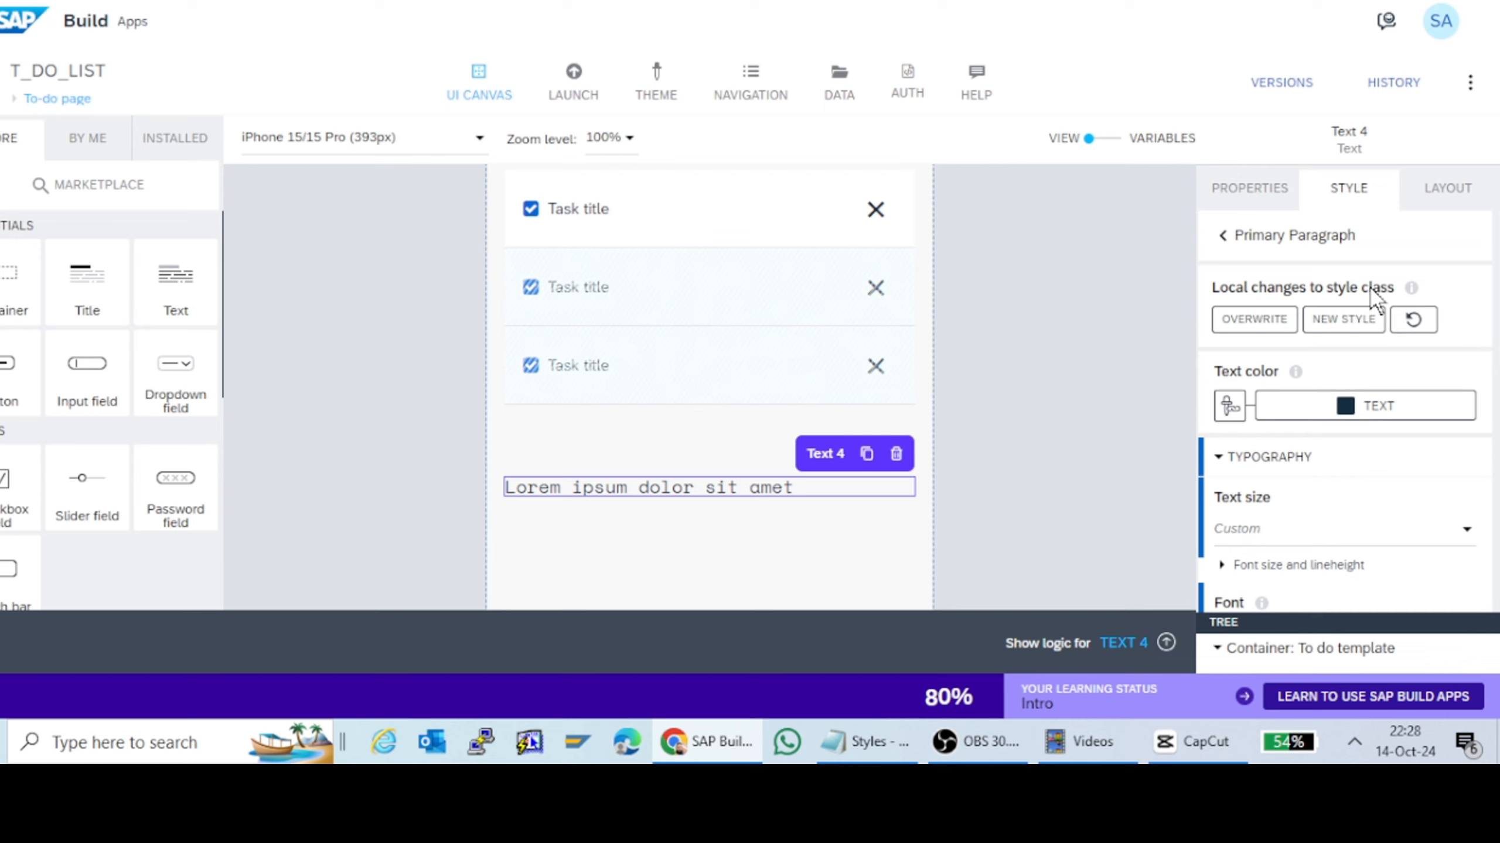
pyautogui.click(1365, 332)
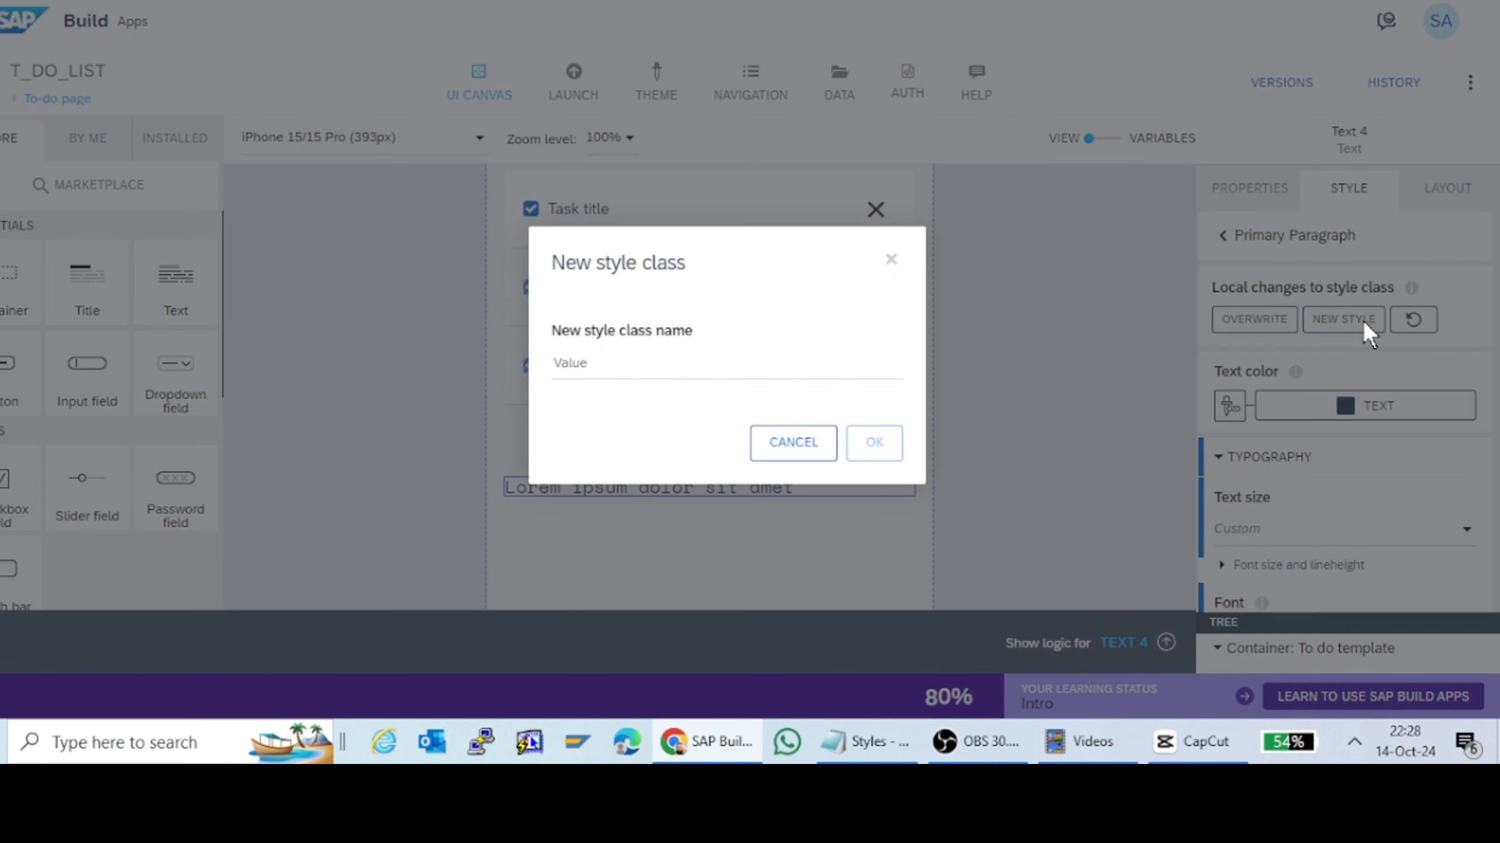
pyautogui.click(804, 444)
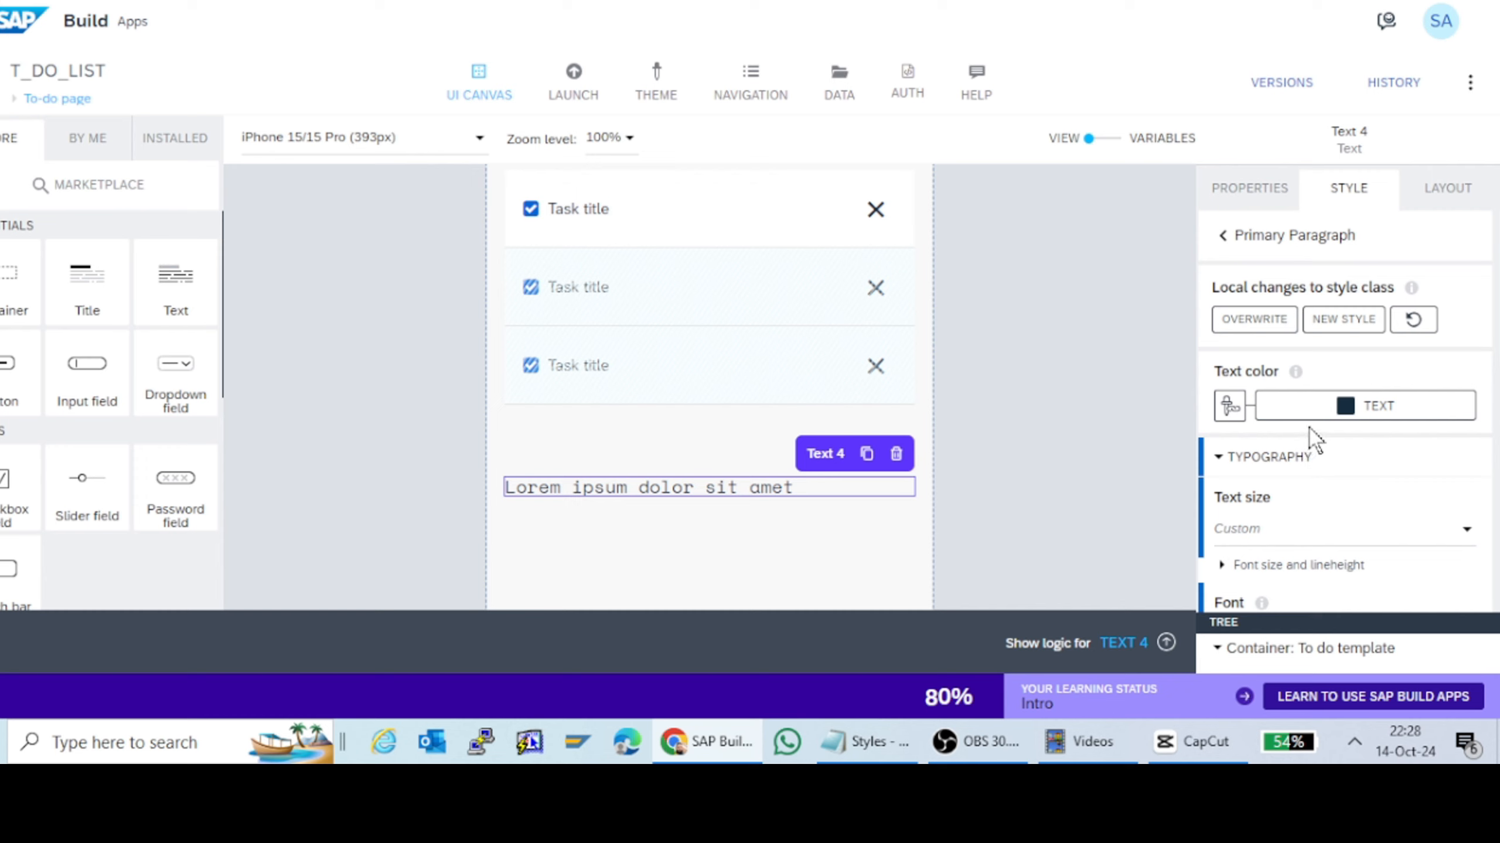
# Step: Look through the content palette colors available for the text color, keeping the current choice
pyautogui.click(1340, 410)
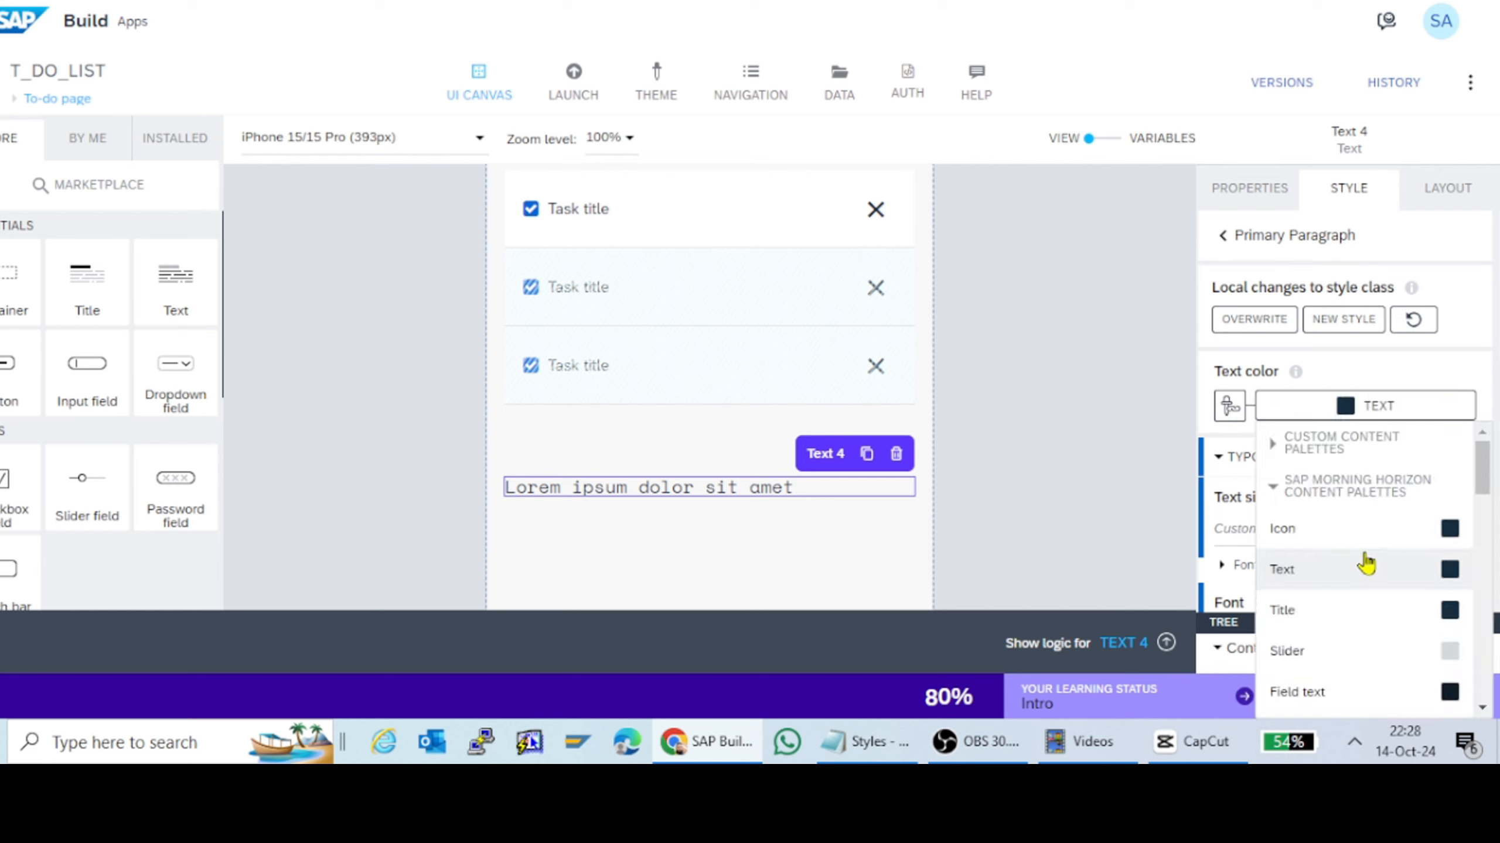
pyautogui.scroll(-2, 1367, 564)
pyautogui.scroll(-5, 1367, 564)
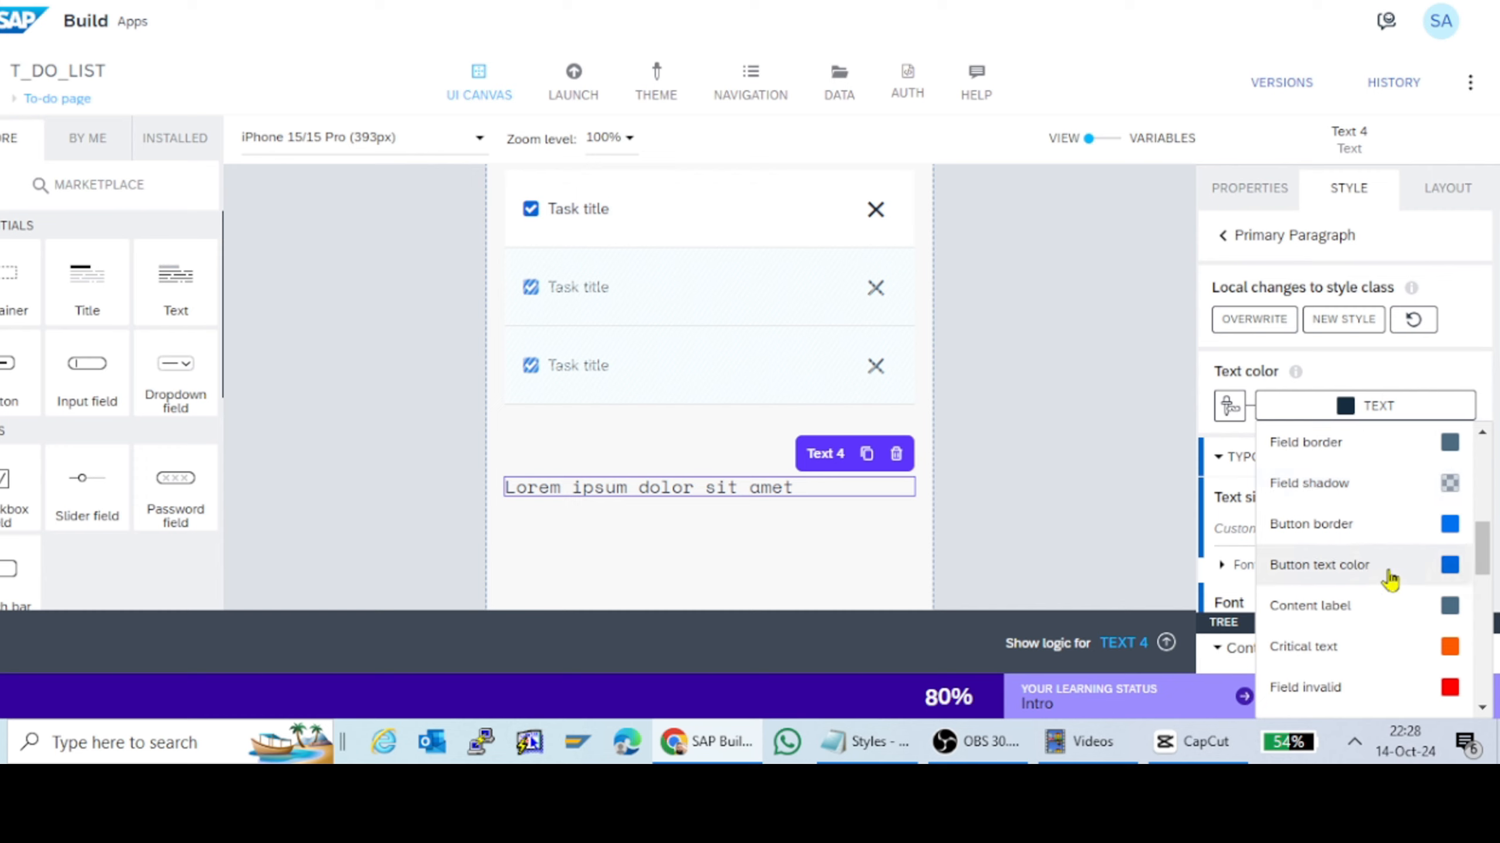
pyautogui.scroll(4, 1390, 581)
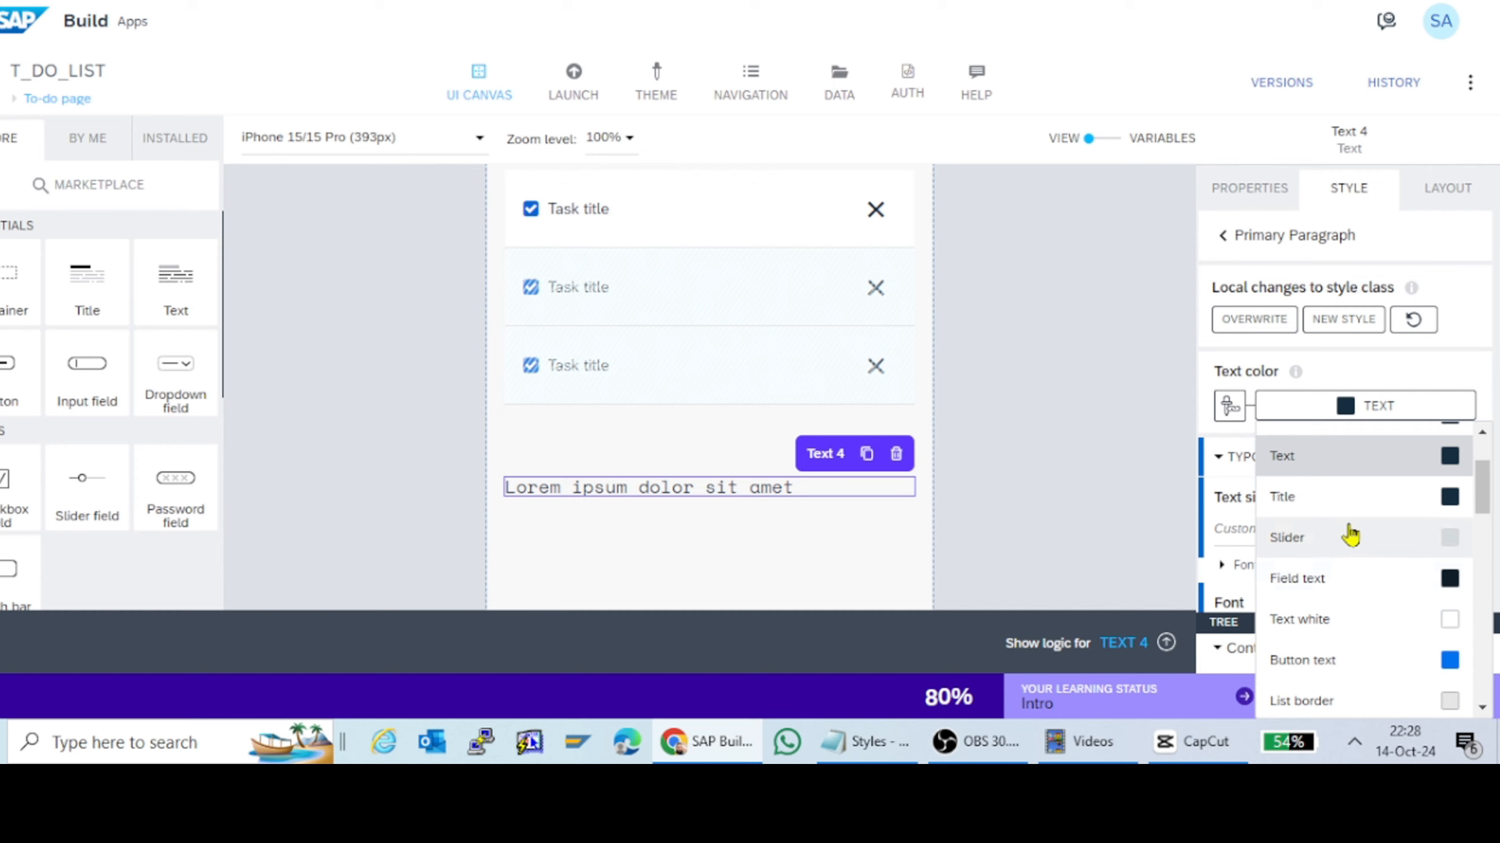
pyautogui.scroll(2, 1354, 537)
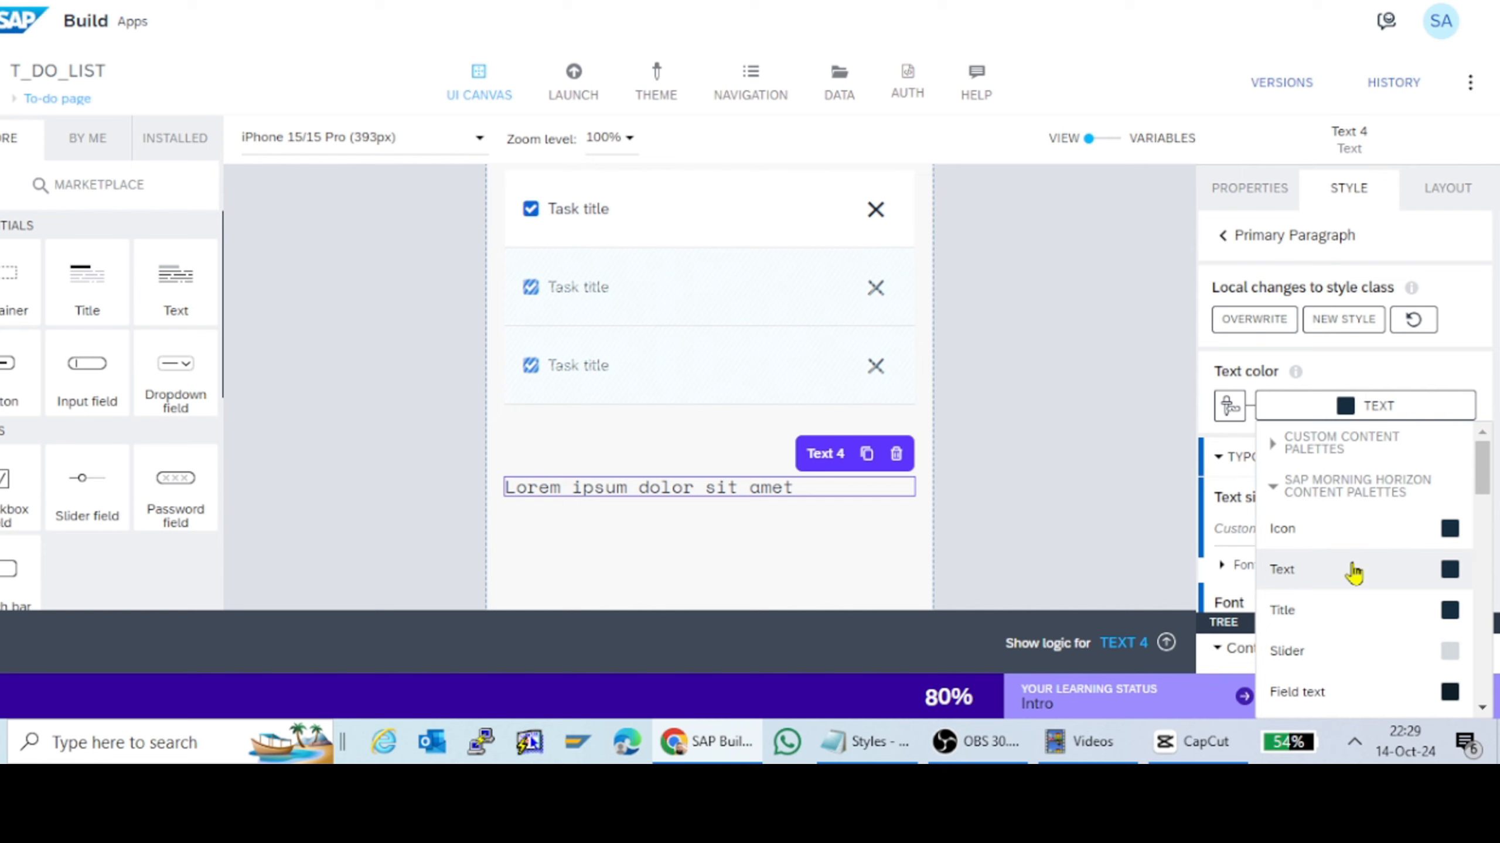
pyautogui.click(1440, 395)
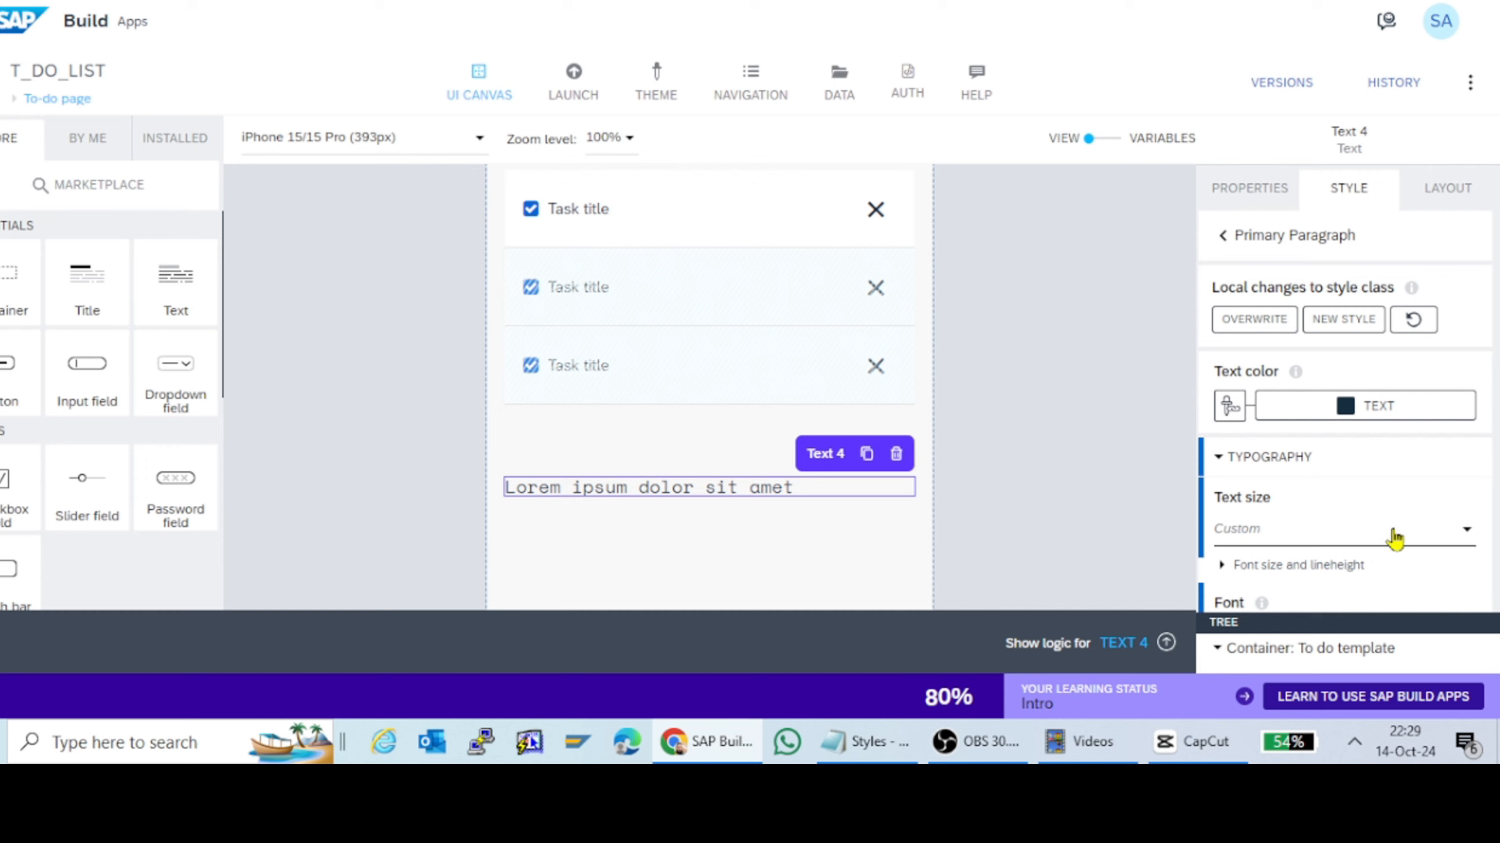
# Step: Try the Text XL and Text XXL text sizes on the selected text
pyautogui.click(1311, 536)
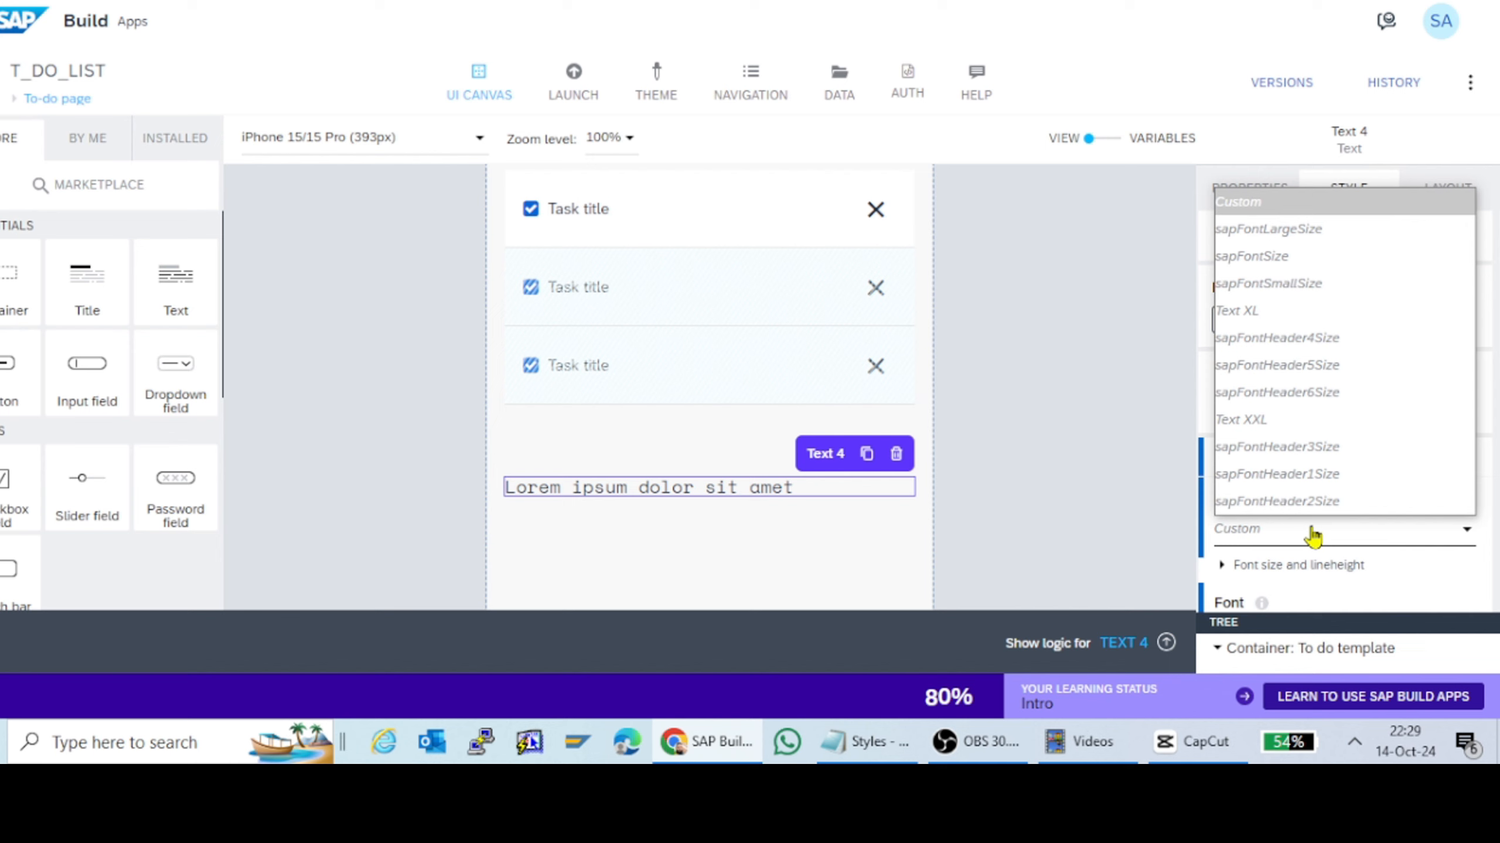
pyautogui.click(1265, 310)
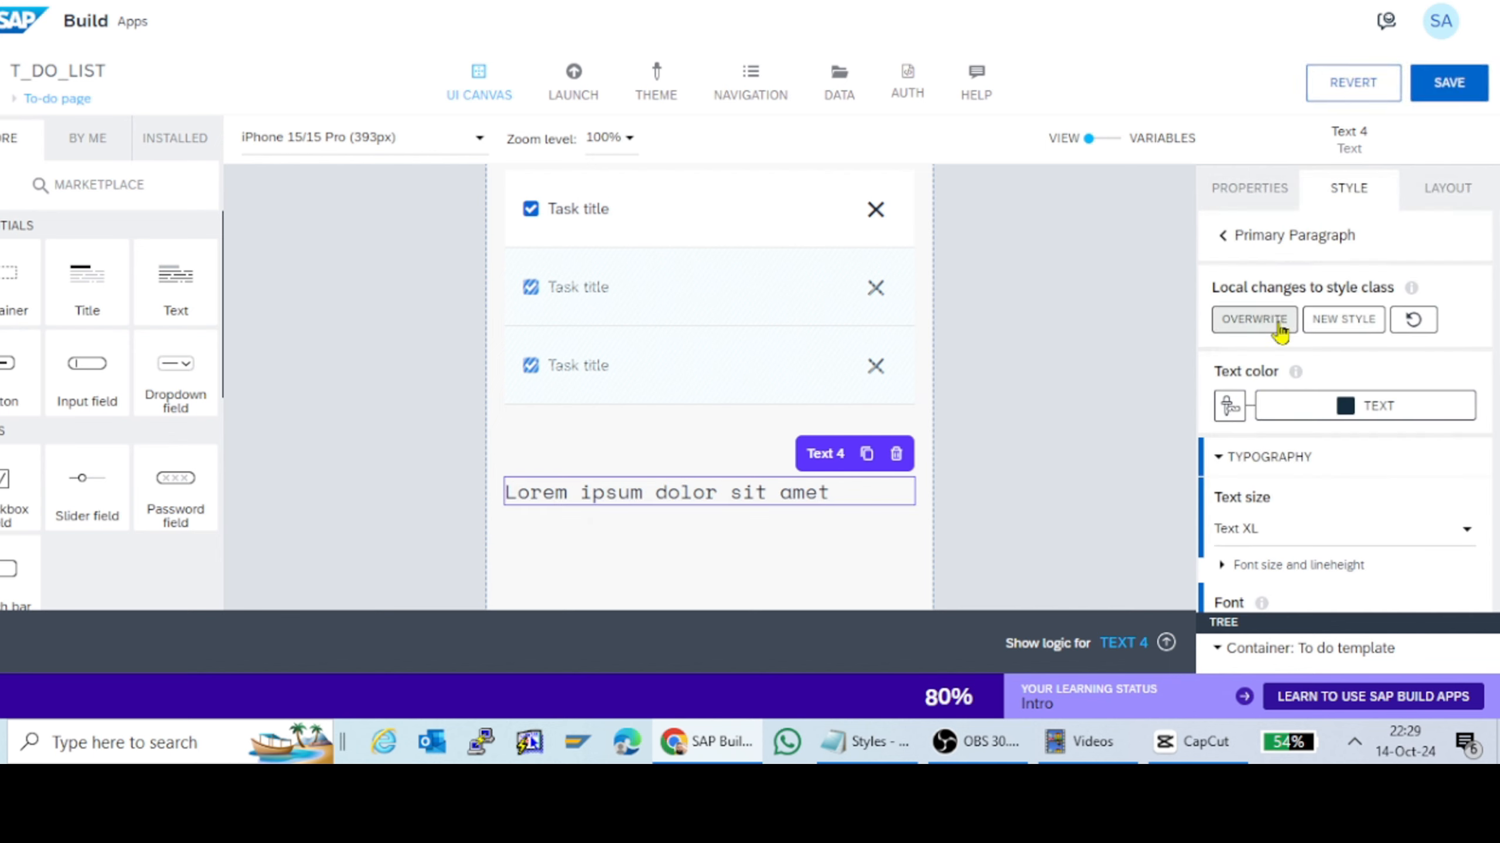
pyautogui.click(1309, 535)
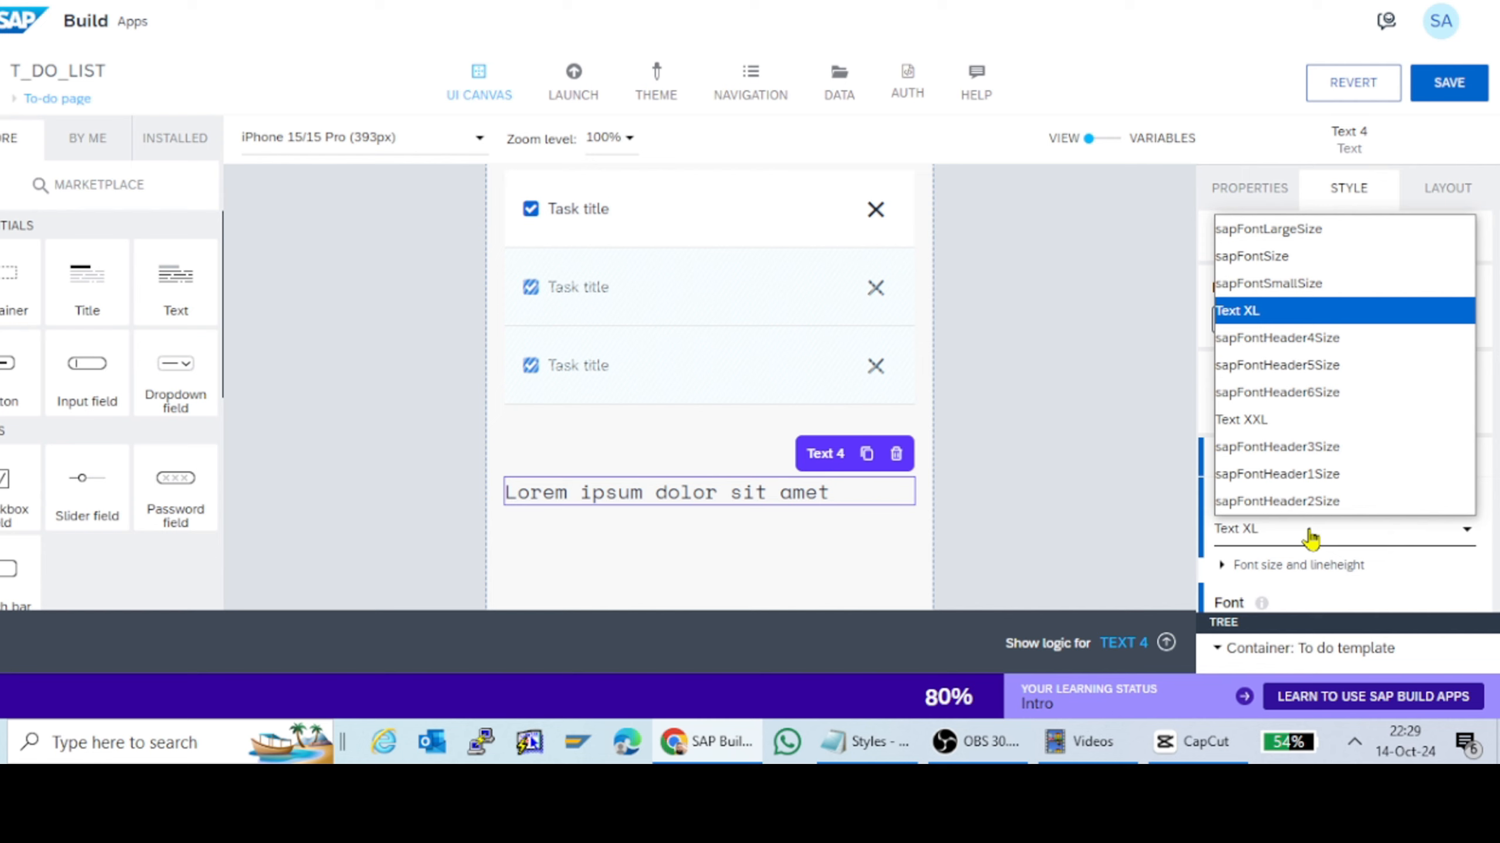
pyautogui.click(1258, 414)
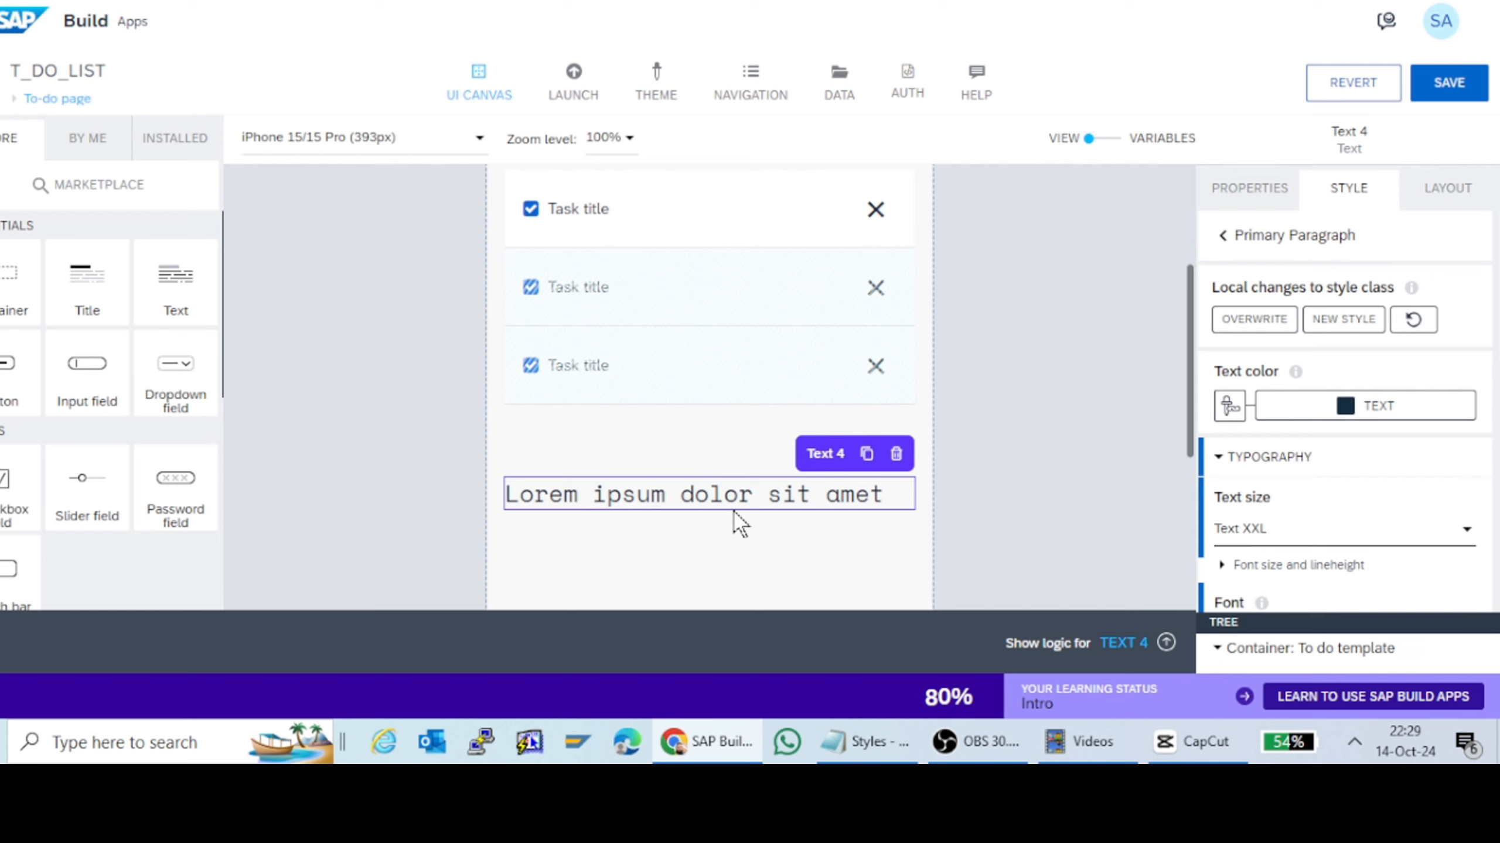
# Step: Set the text size to sapFontSize and, in the detailed size settings, the font size to sapFontHeader6Size
pyautogui.click(1292, 535)
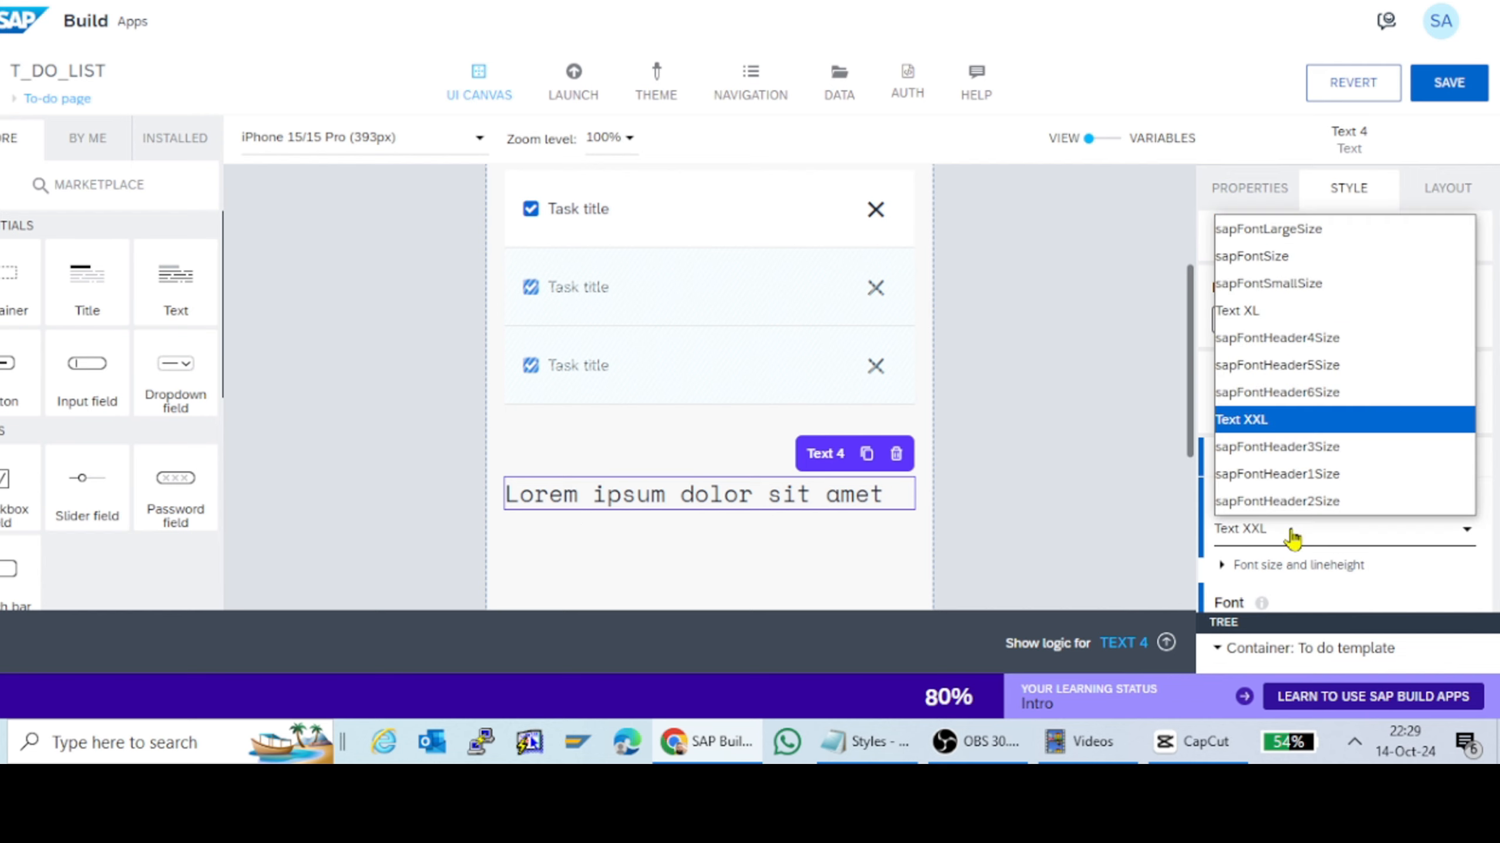
pyautogui.click(1276, 260)
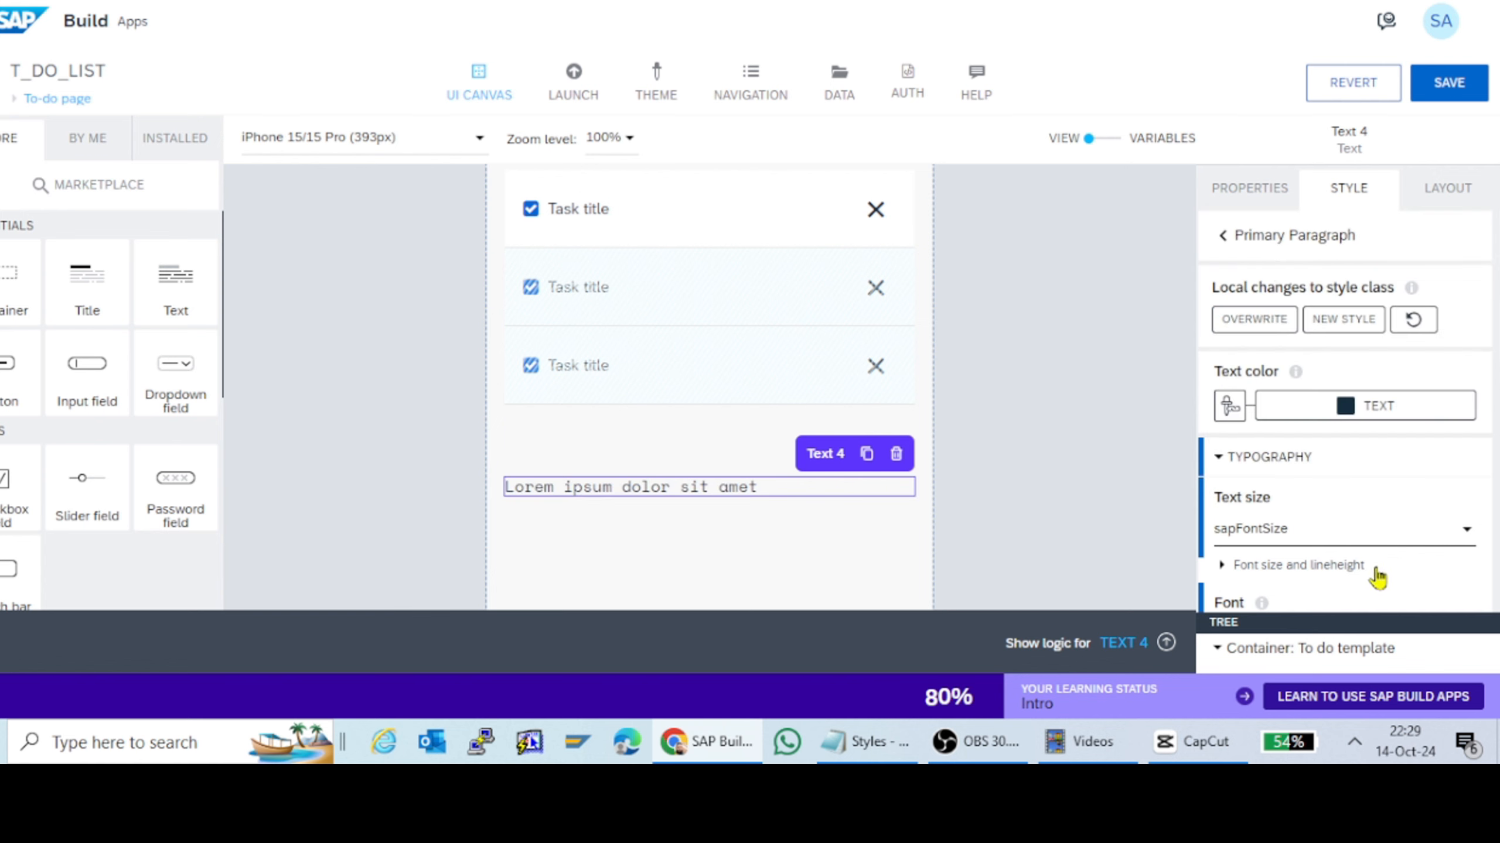
pyautogui.scroll(-4, 1348, 544)
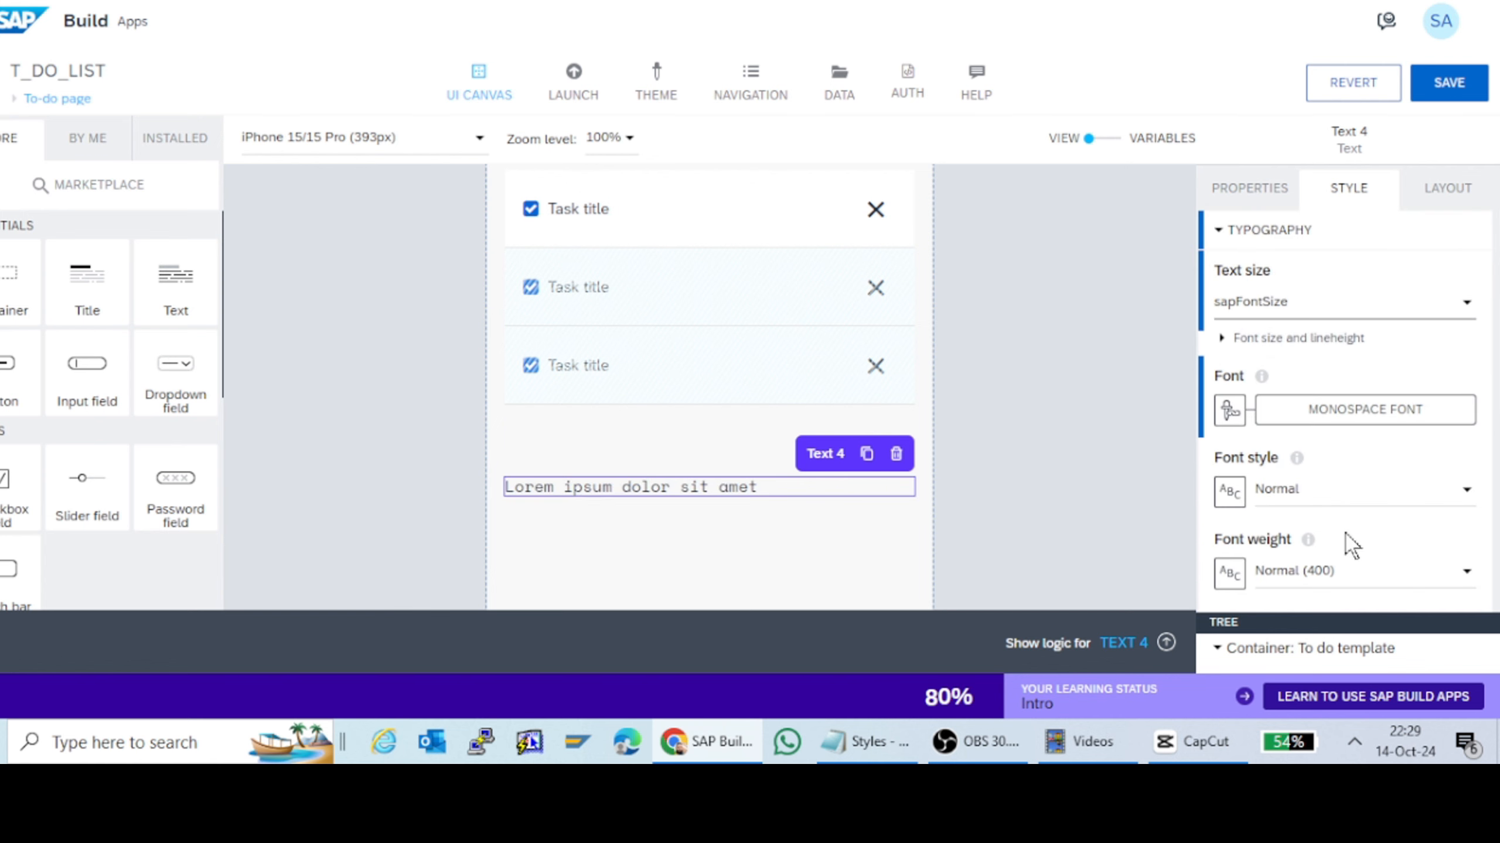
pyautogui.click(1298, 338)
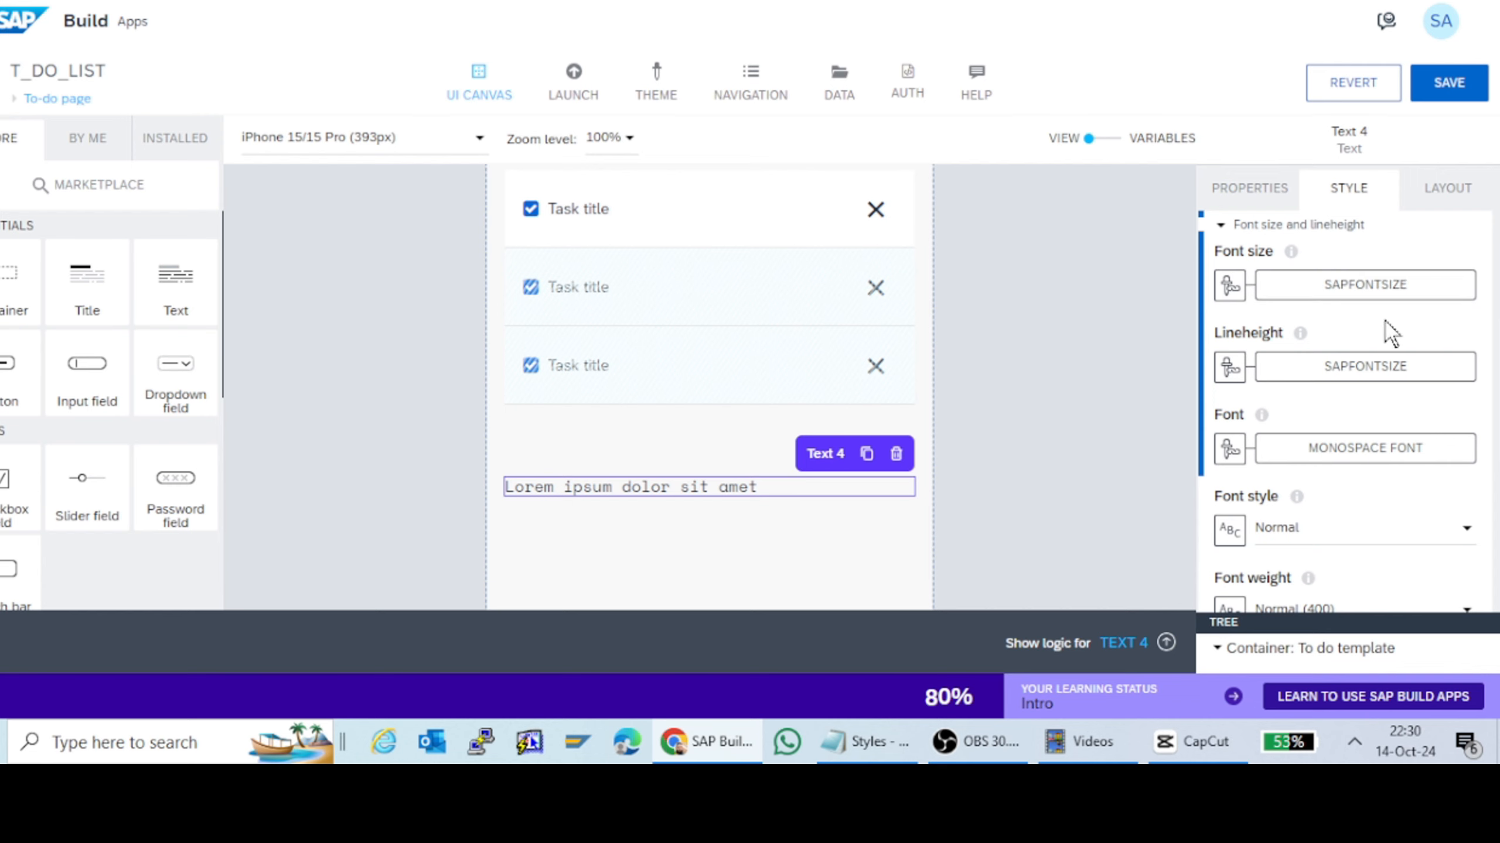
pyautogui.click(1376, 286)
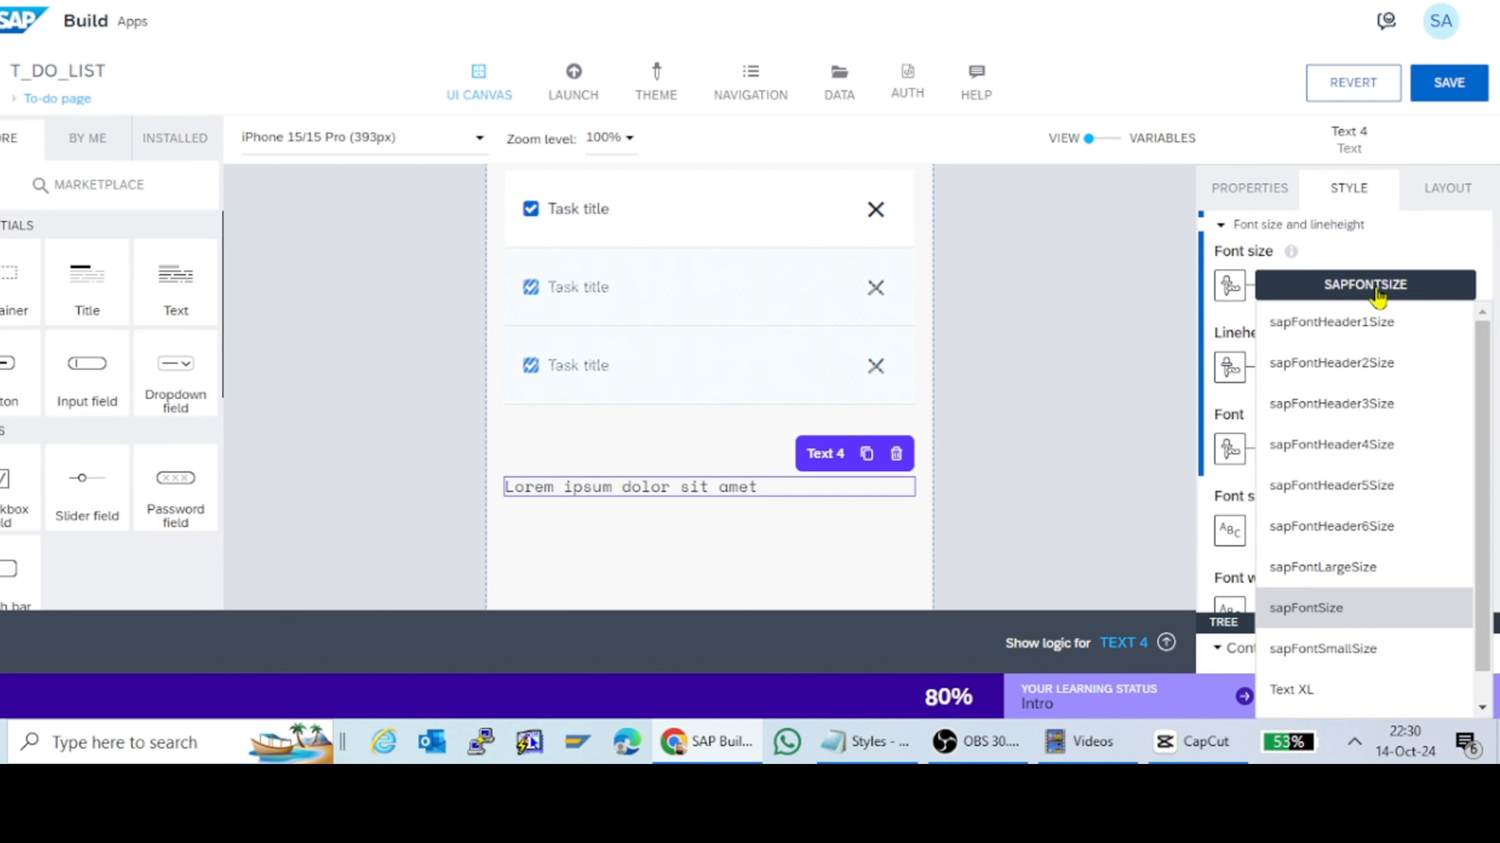
pyautogui.click(1329, 526)
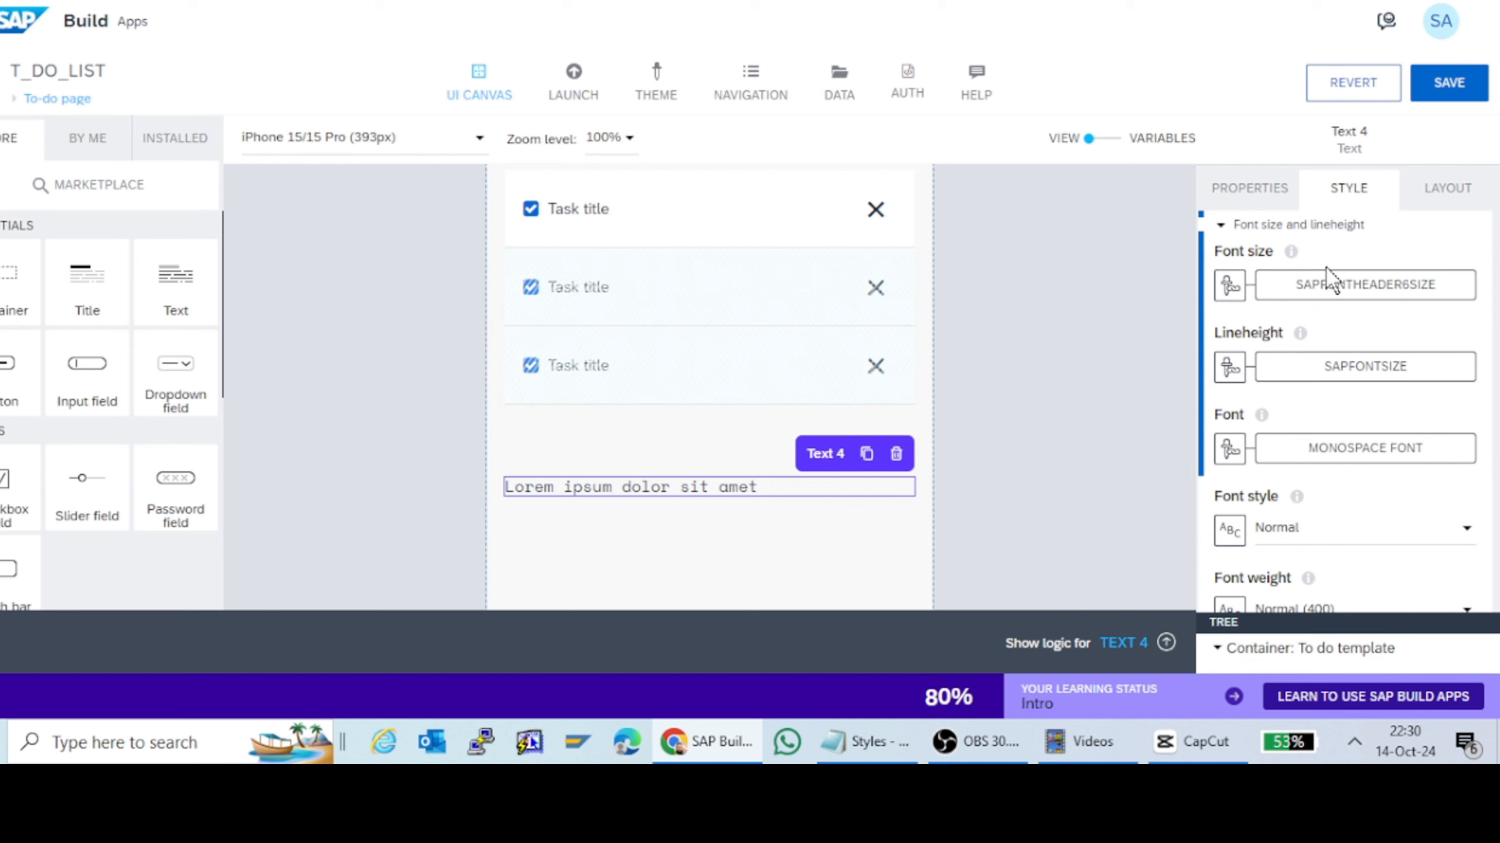
# Step: Try sapFontHeader2Size and sapFontHeader6Size as the text's line height and return it to sapFontSize
pyautogui.click(1351, 371)
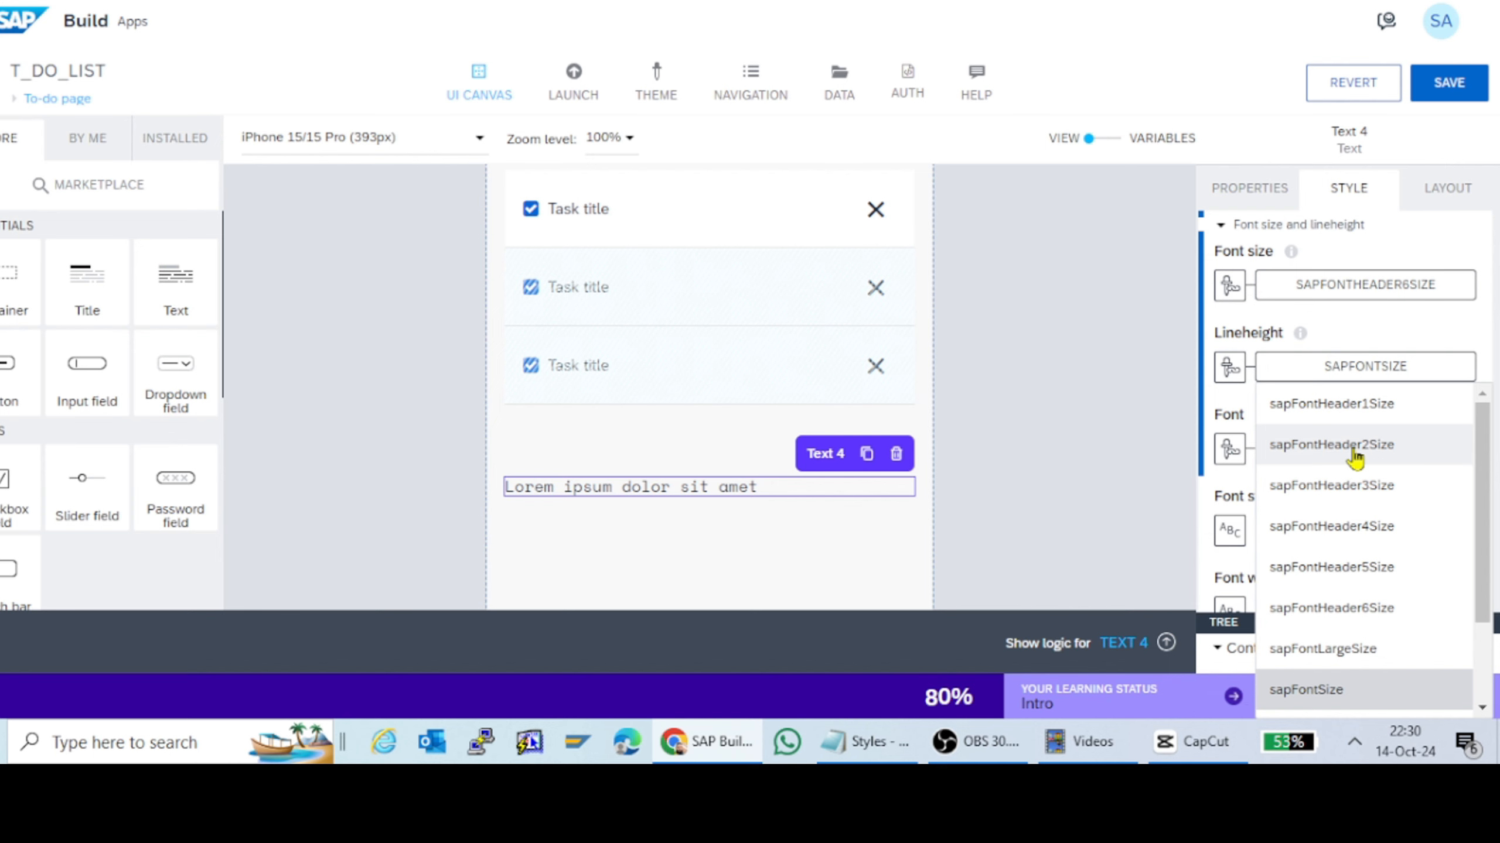
pyautogui.click(1332, 445)
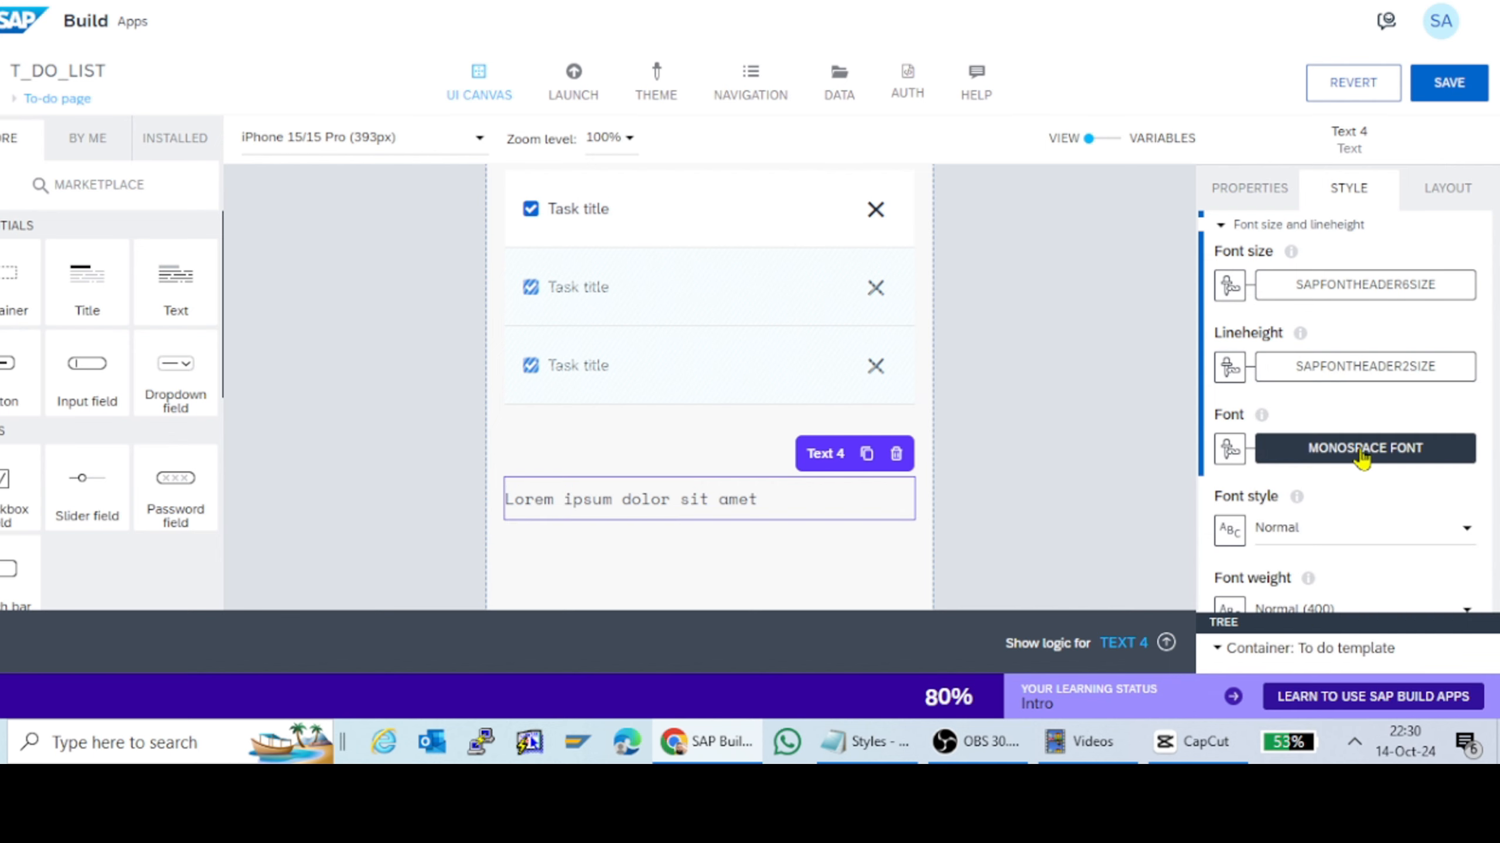
pyautogui.click(1359, 458)
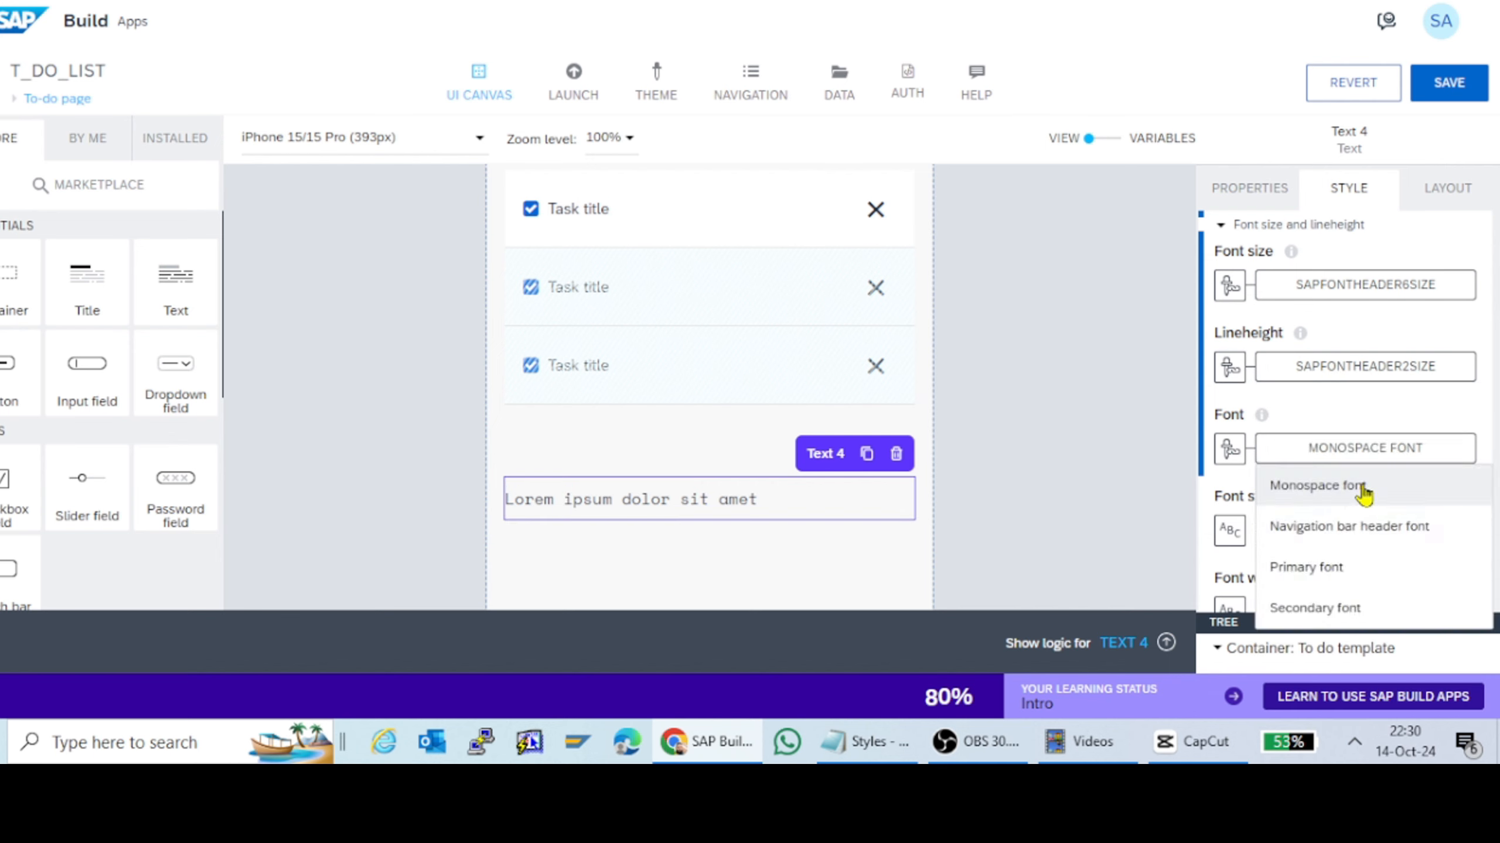
pyautogui.click(1358, 366)
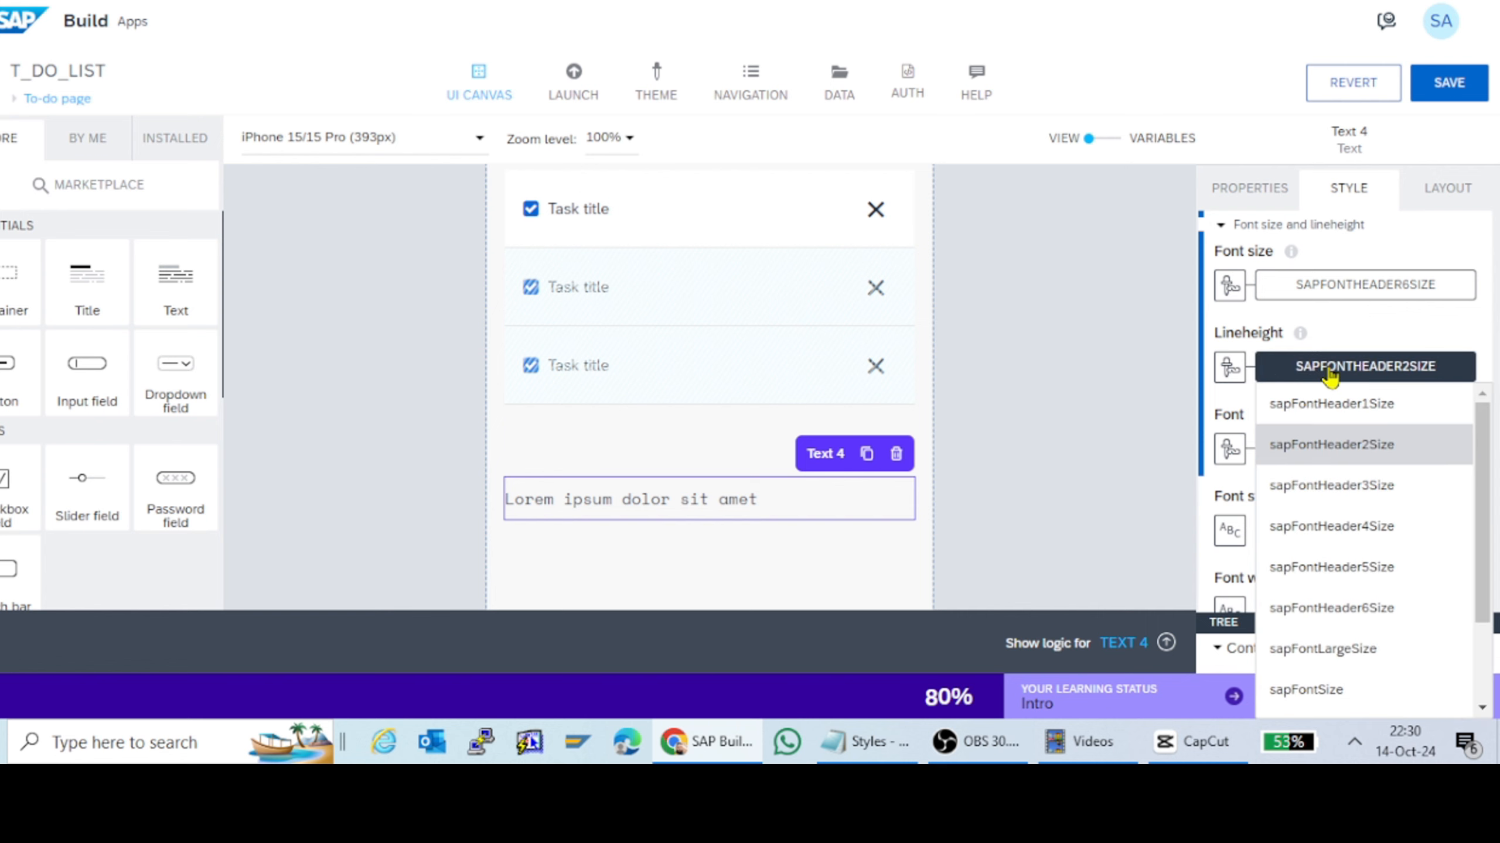
pyautogui.click(1324, 608)
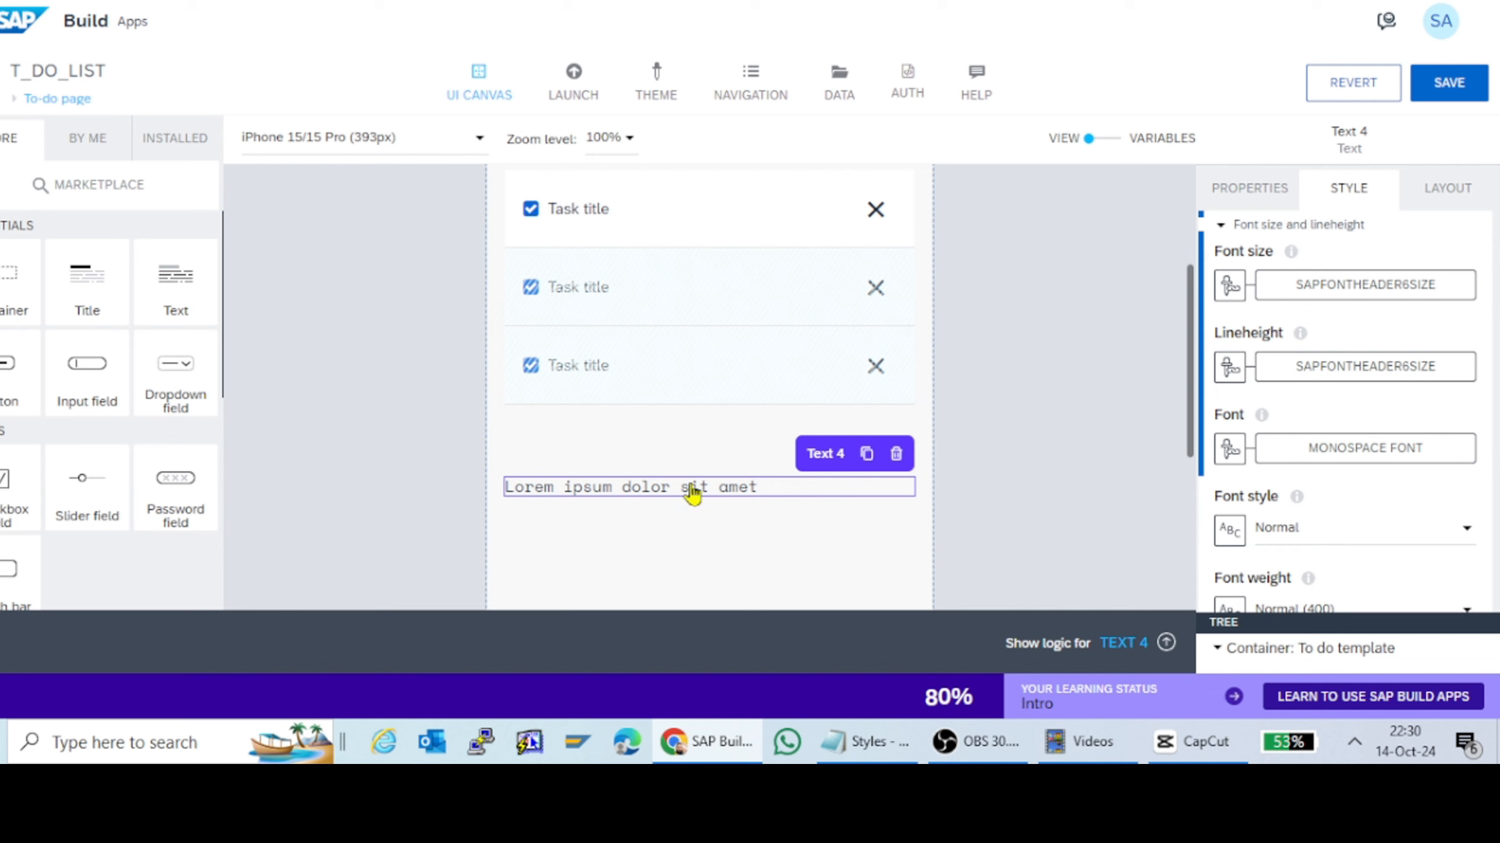
pyautogui.click(1332, 369)
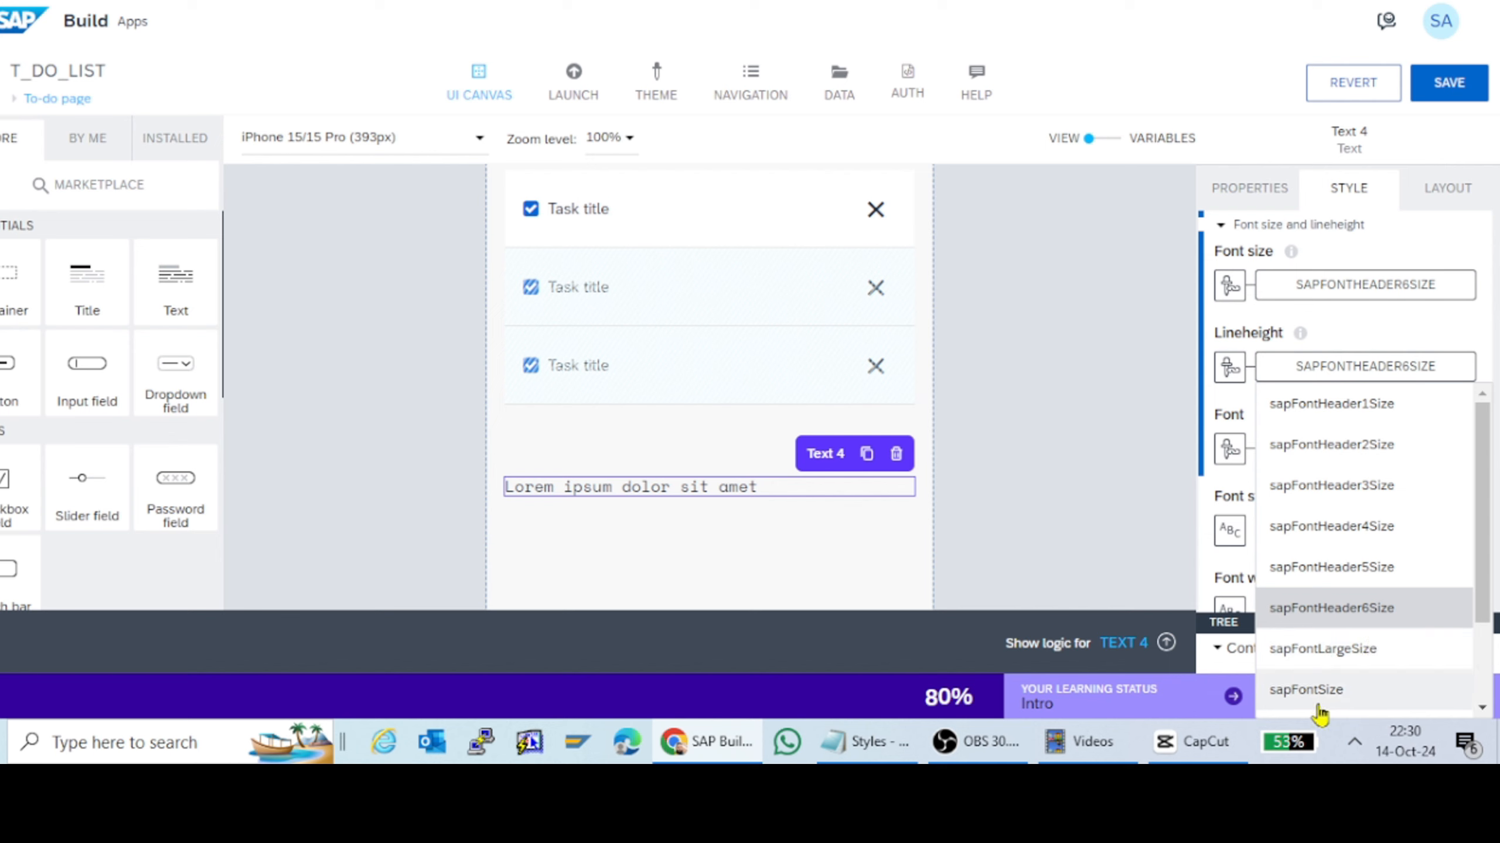
pyautogui.click(1328, 691)
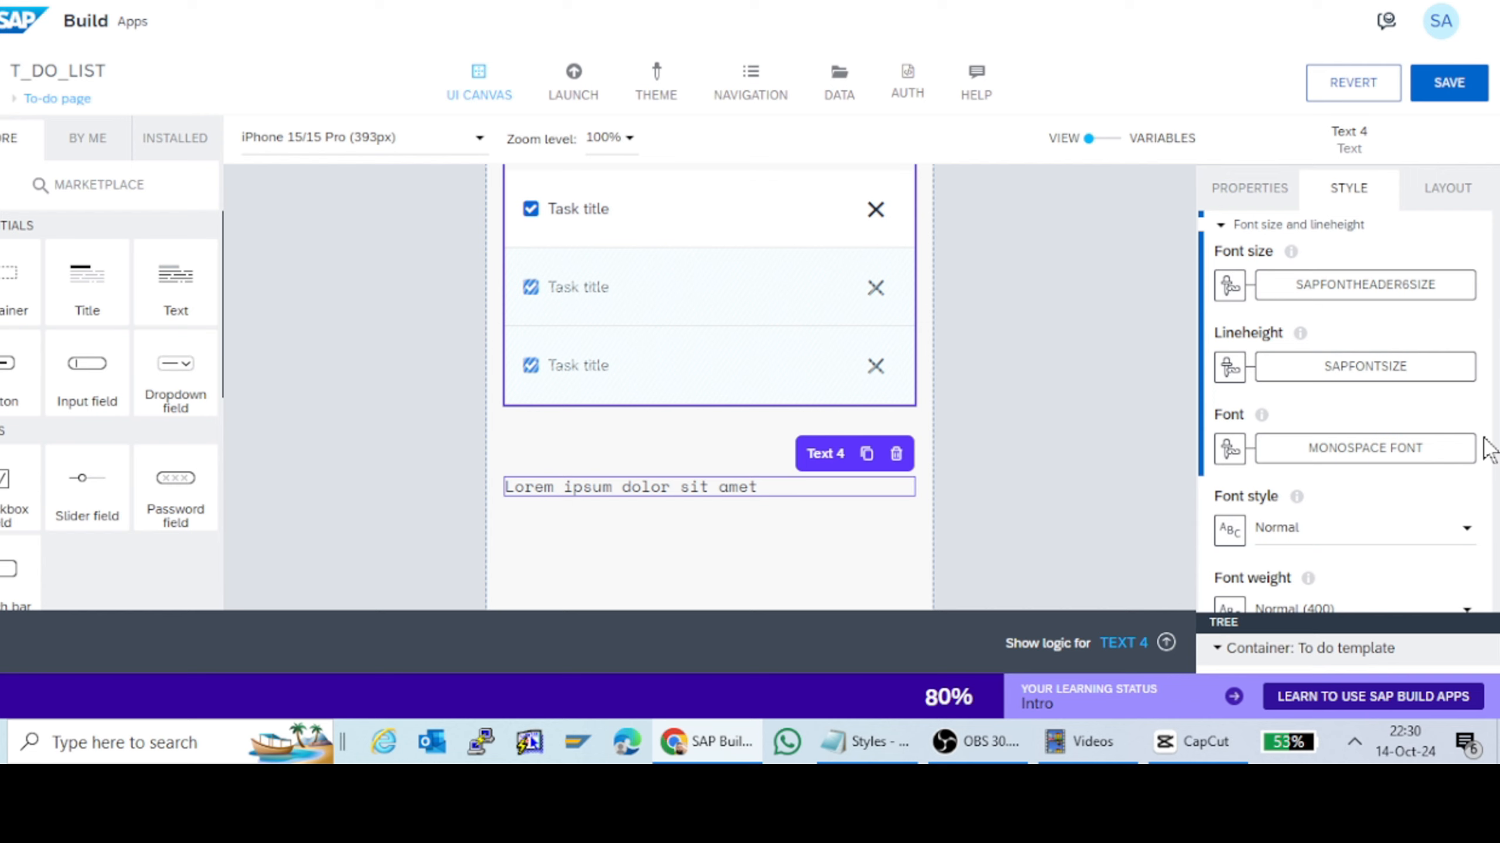
# Step: Try the Primary font on the selected text and set its font to Secondary font
pyautogui.click(1370, 449)
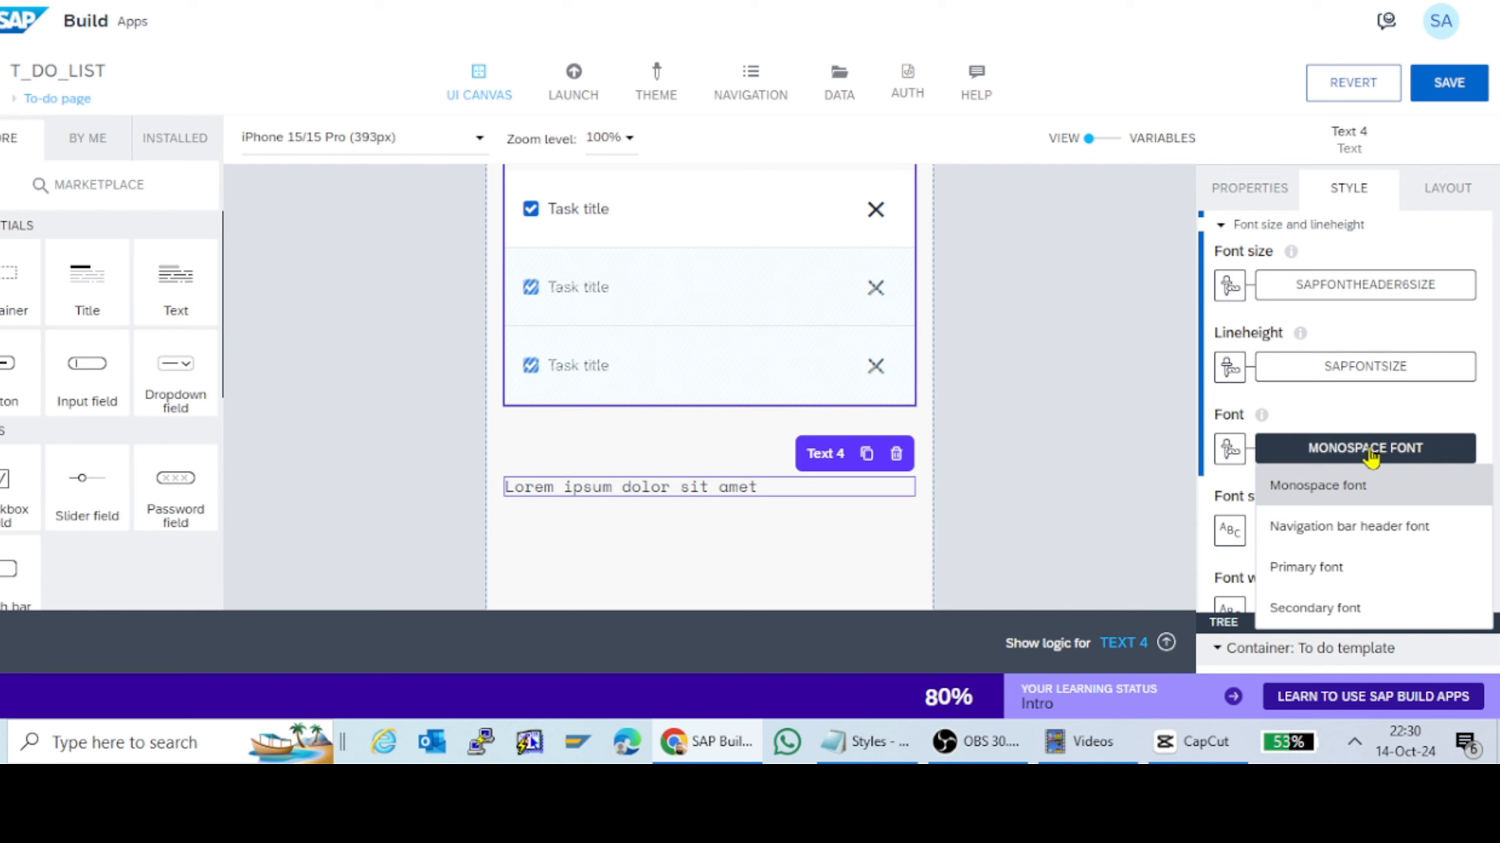
pyautogui.click(1353, 568)
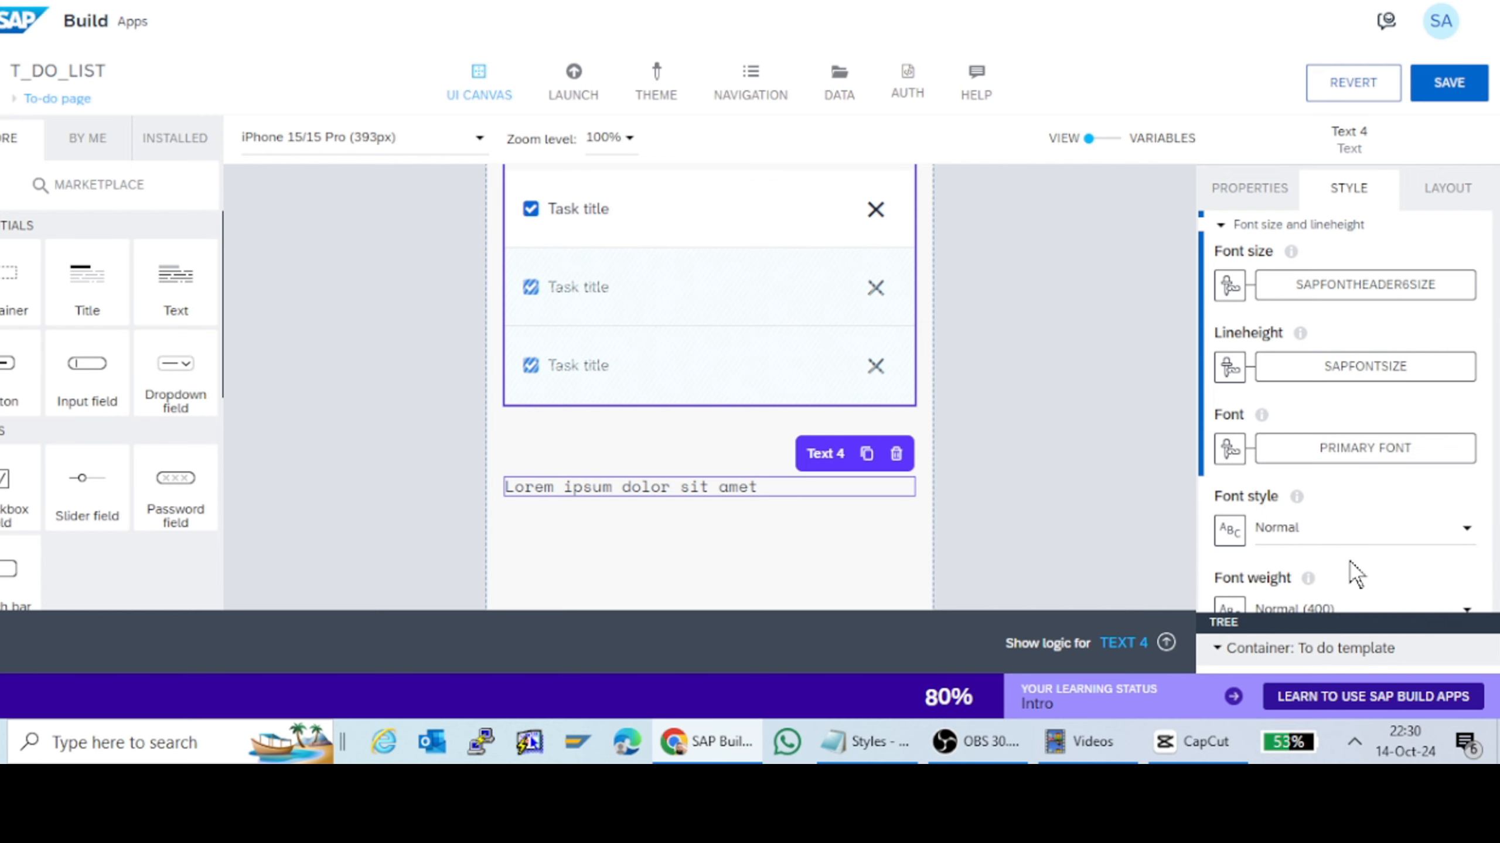
pyautogui.click(1340, 453)
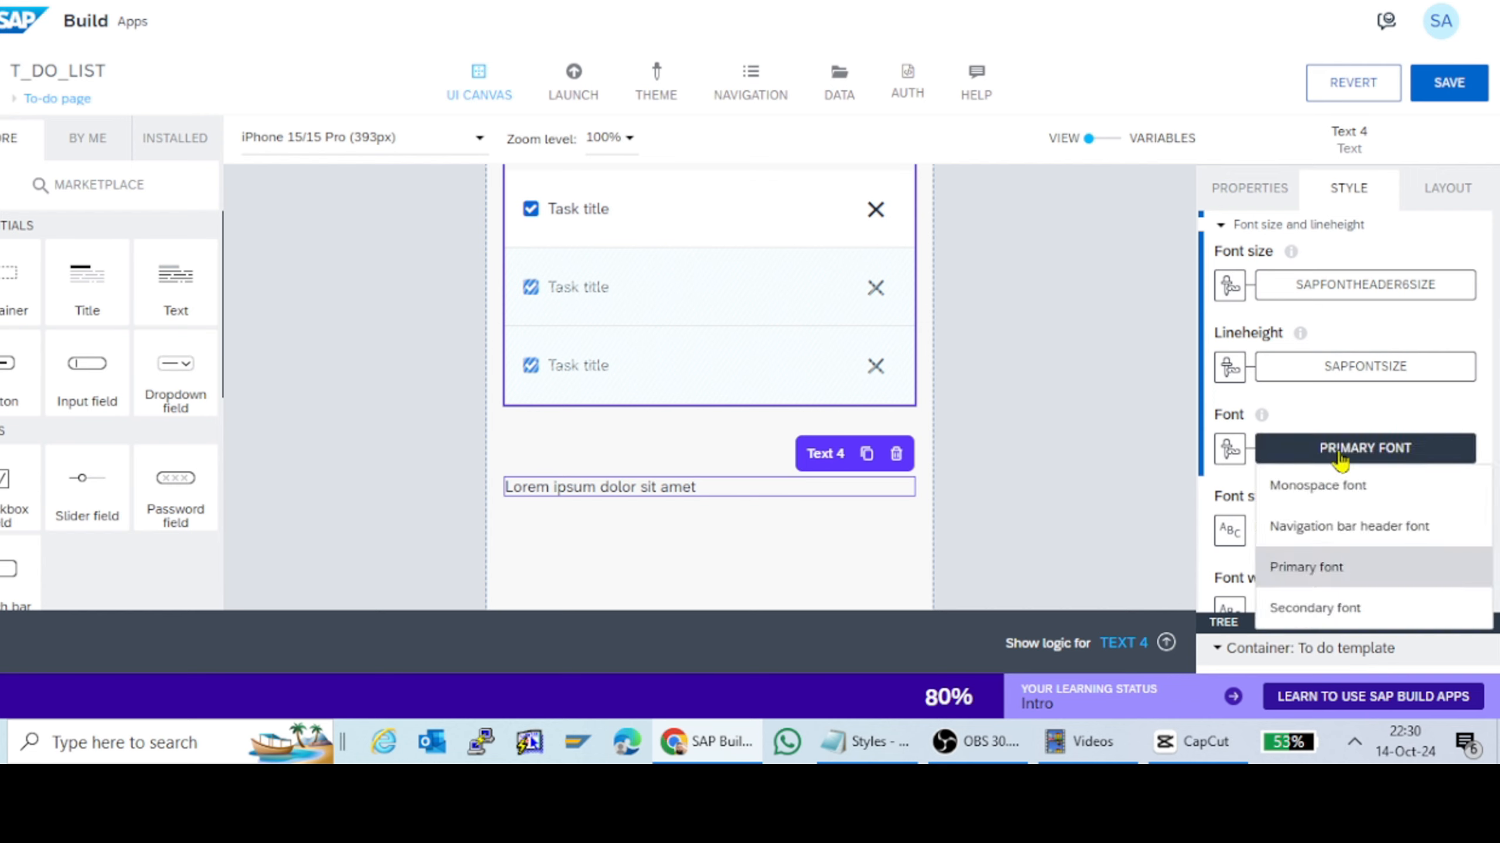
pyautogui.click(1339, 612)
# Step: Set the text's font style to Italic and its font weight to Bold (700)
pyautogui.scroll(-1, 1348, 448)
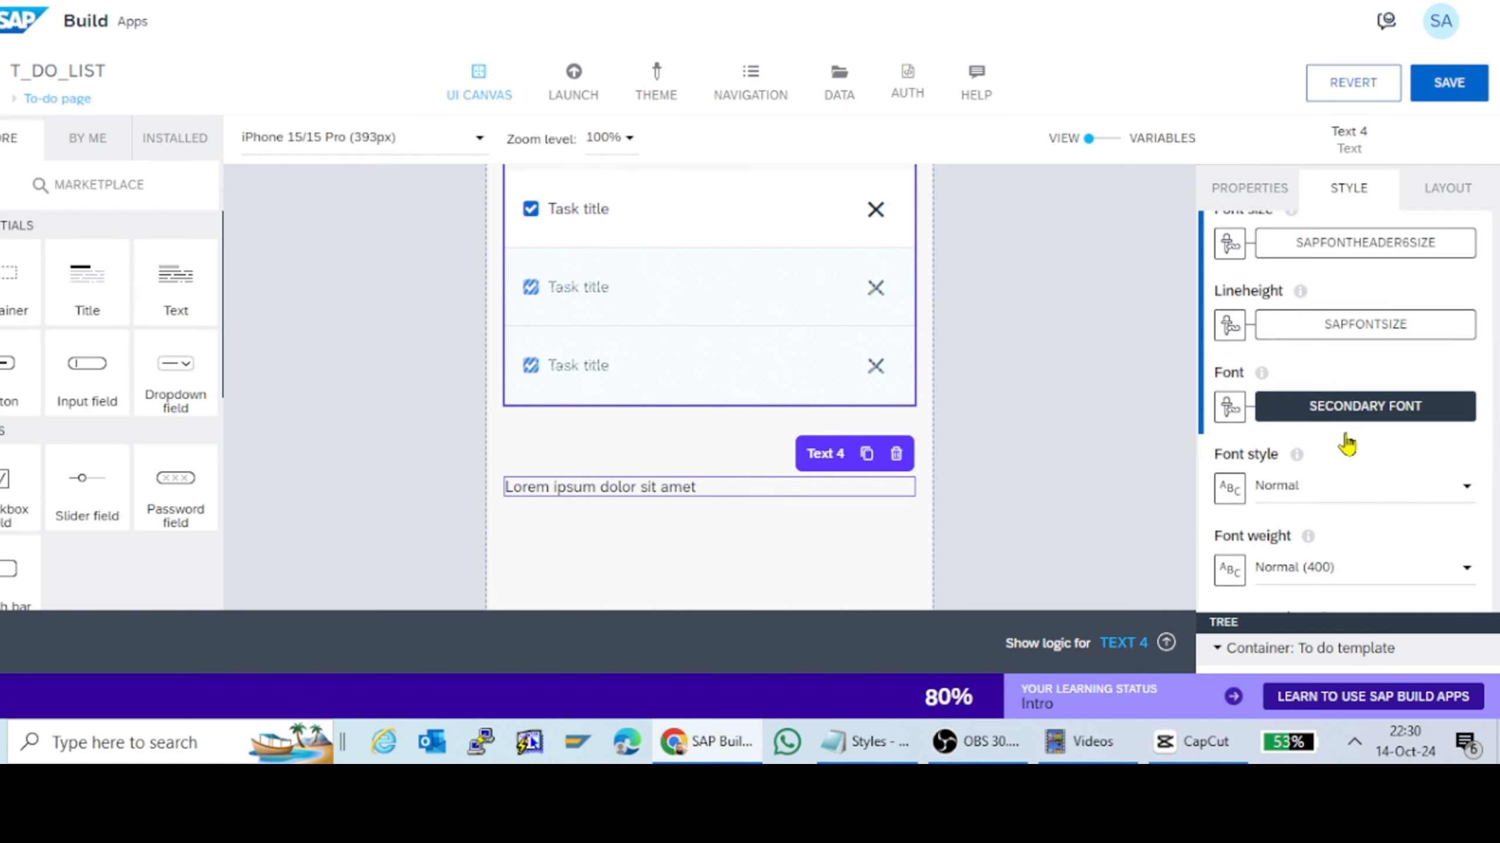
pyautogui.scroll(-3, 1348, 443)
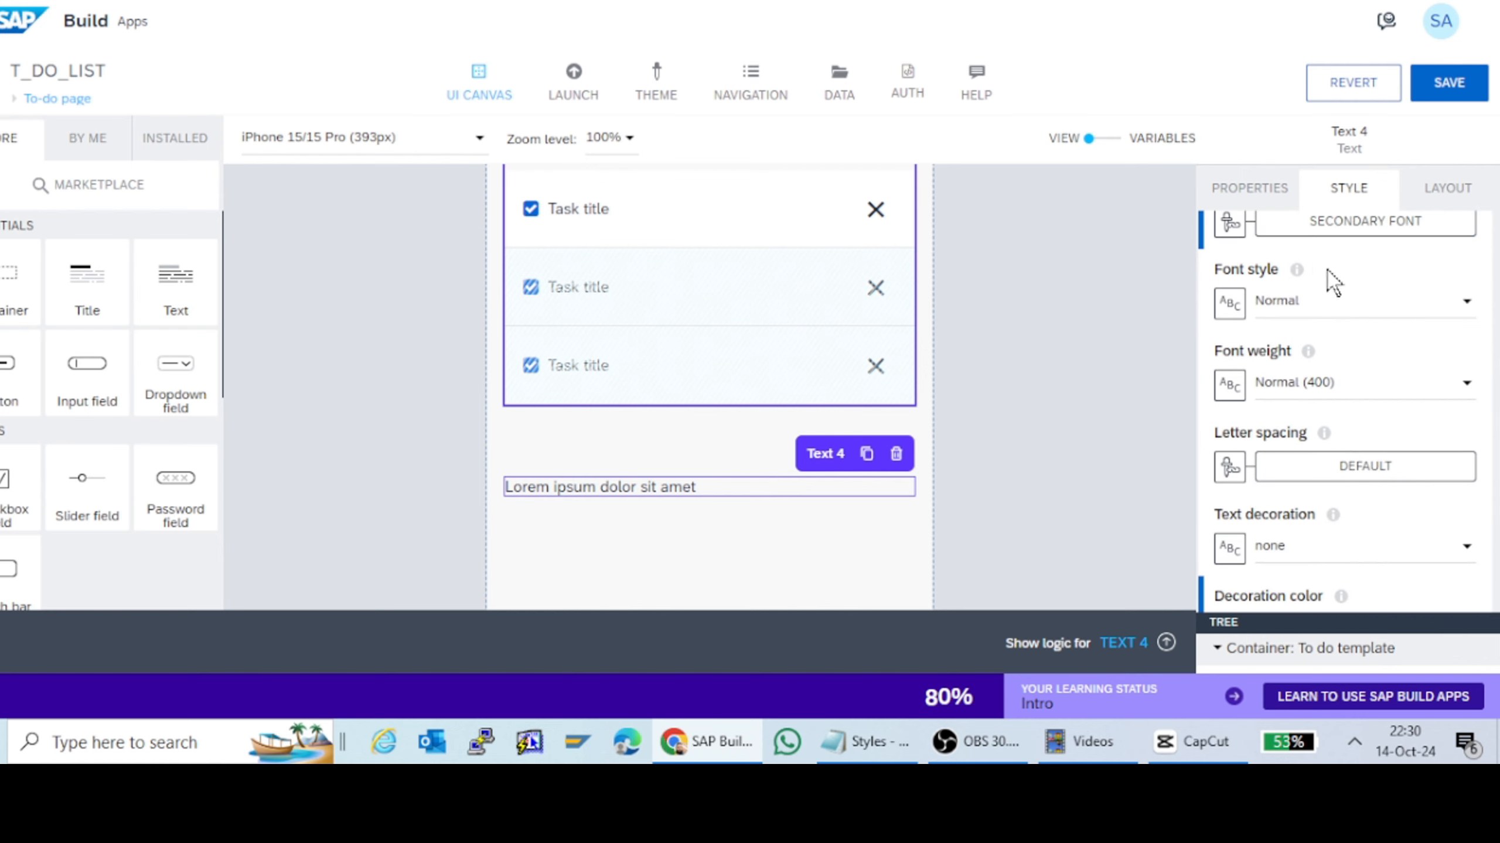
pyautogui.click(1302, 308)
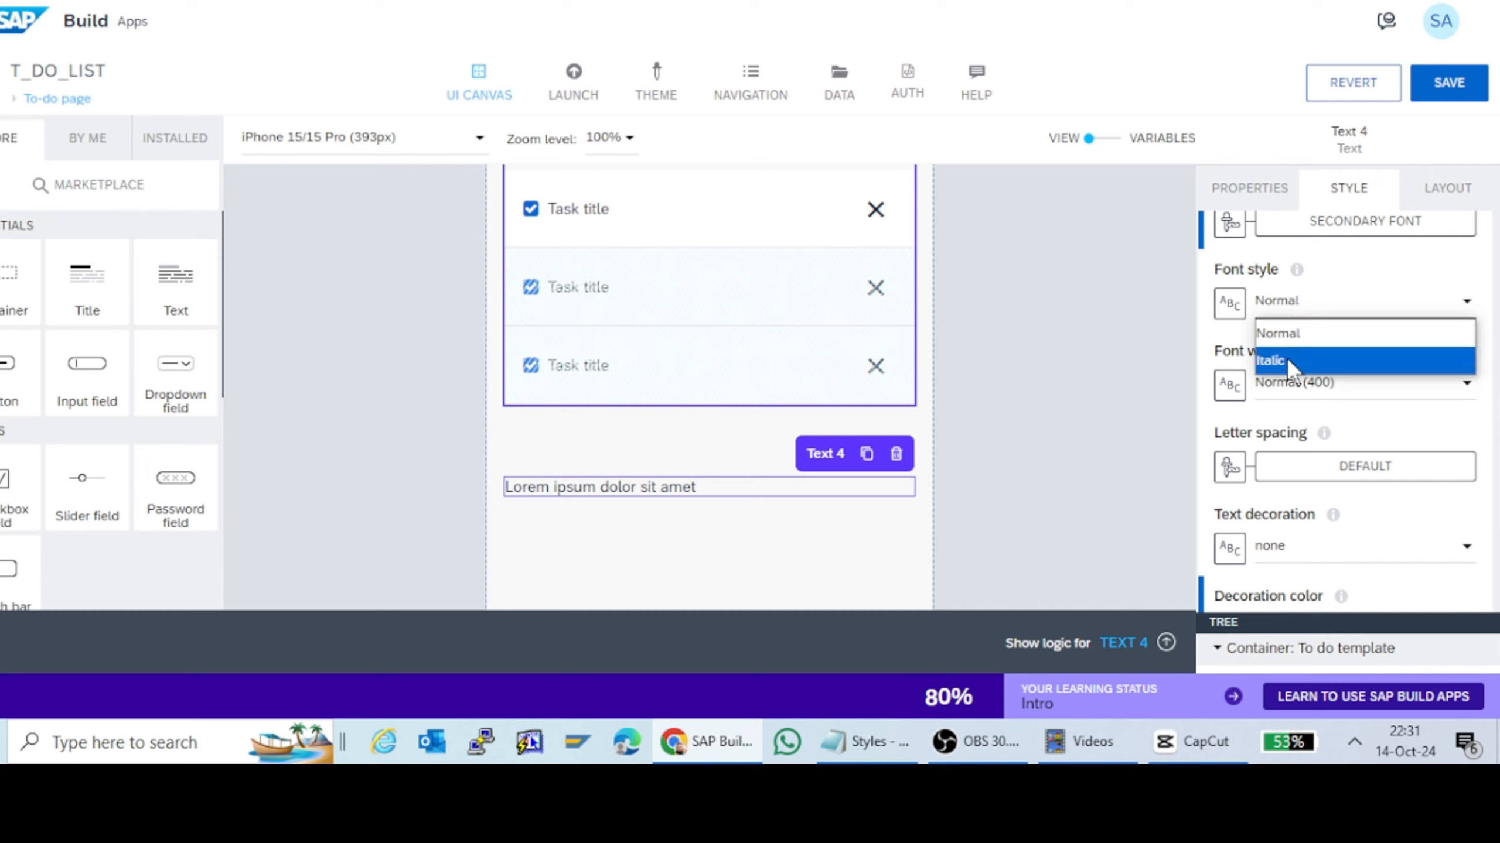
pyautogui.click(1285, 361)
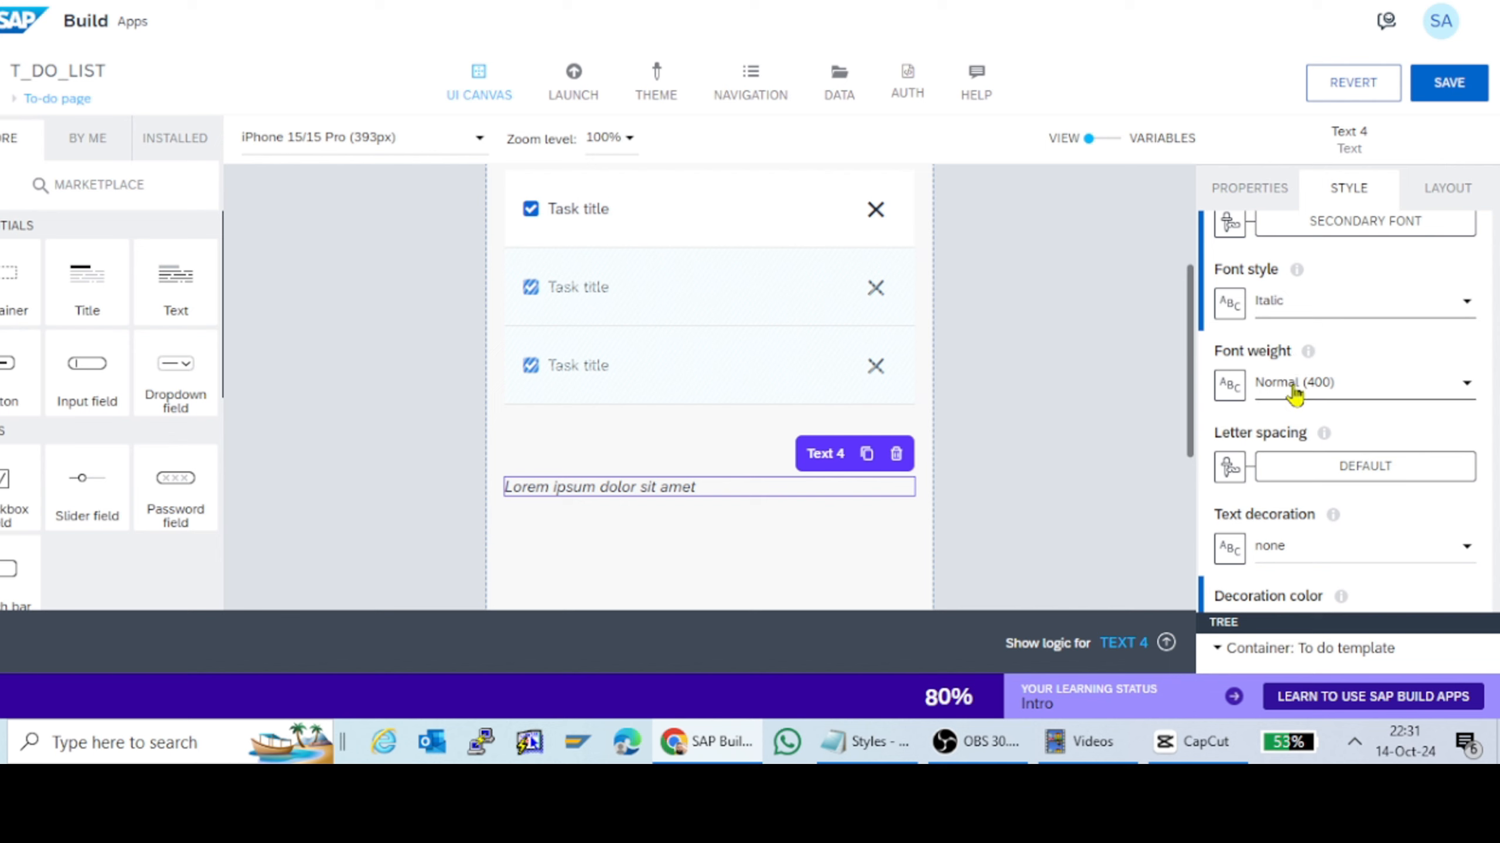
pyautogui.click(1293, 394)
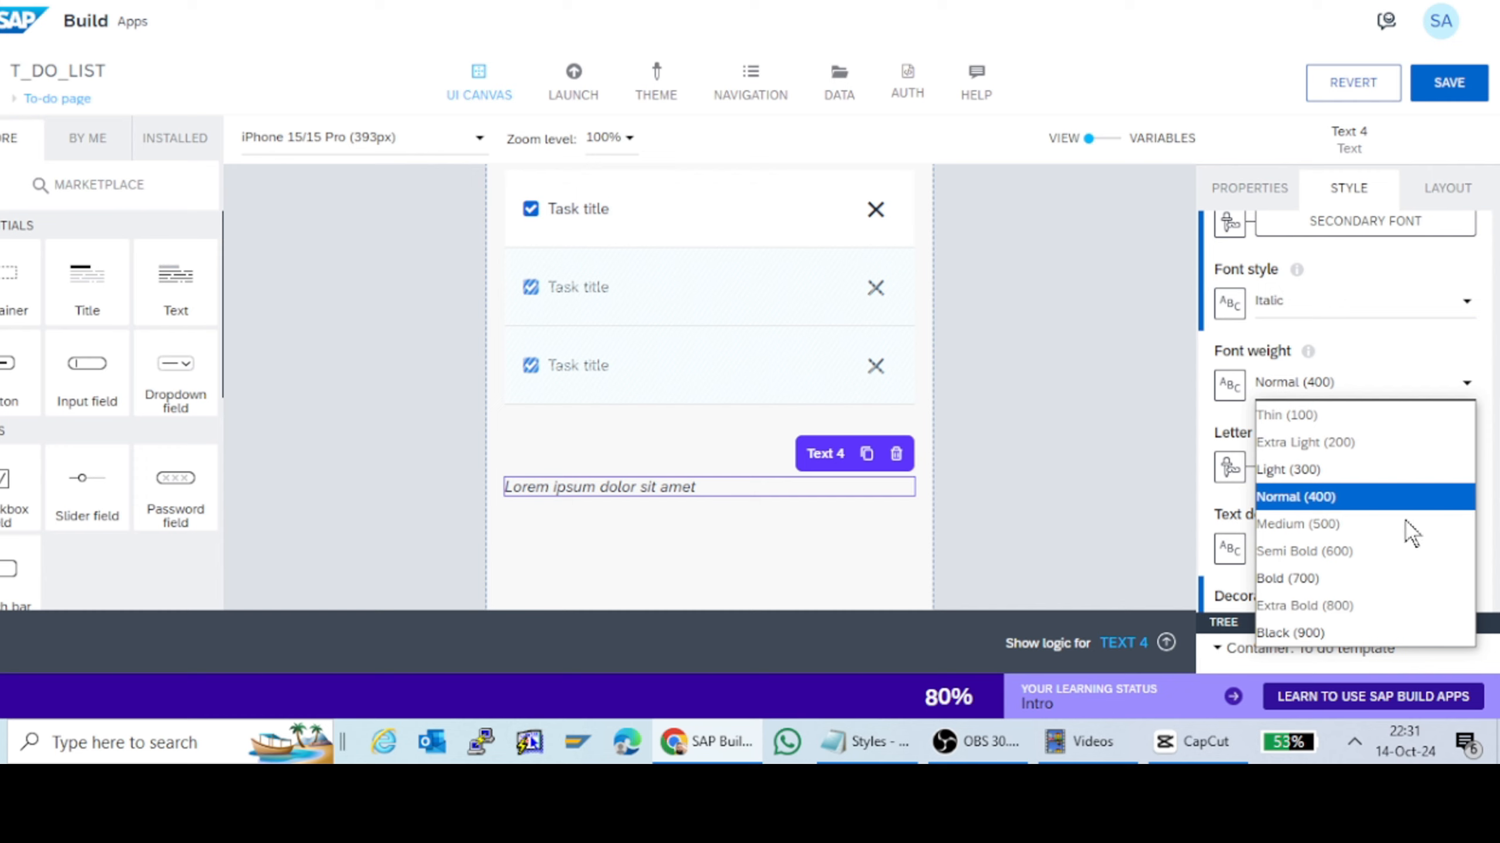
pyautogui.click(1296, 579)
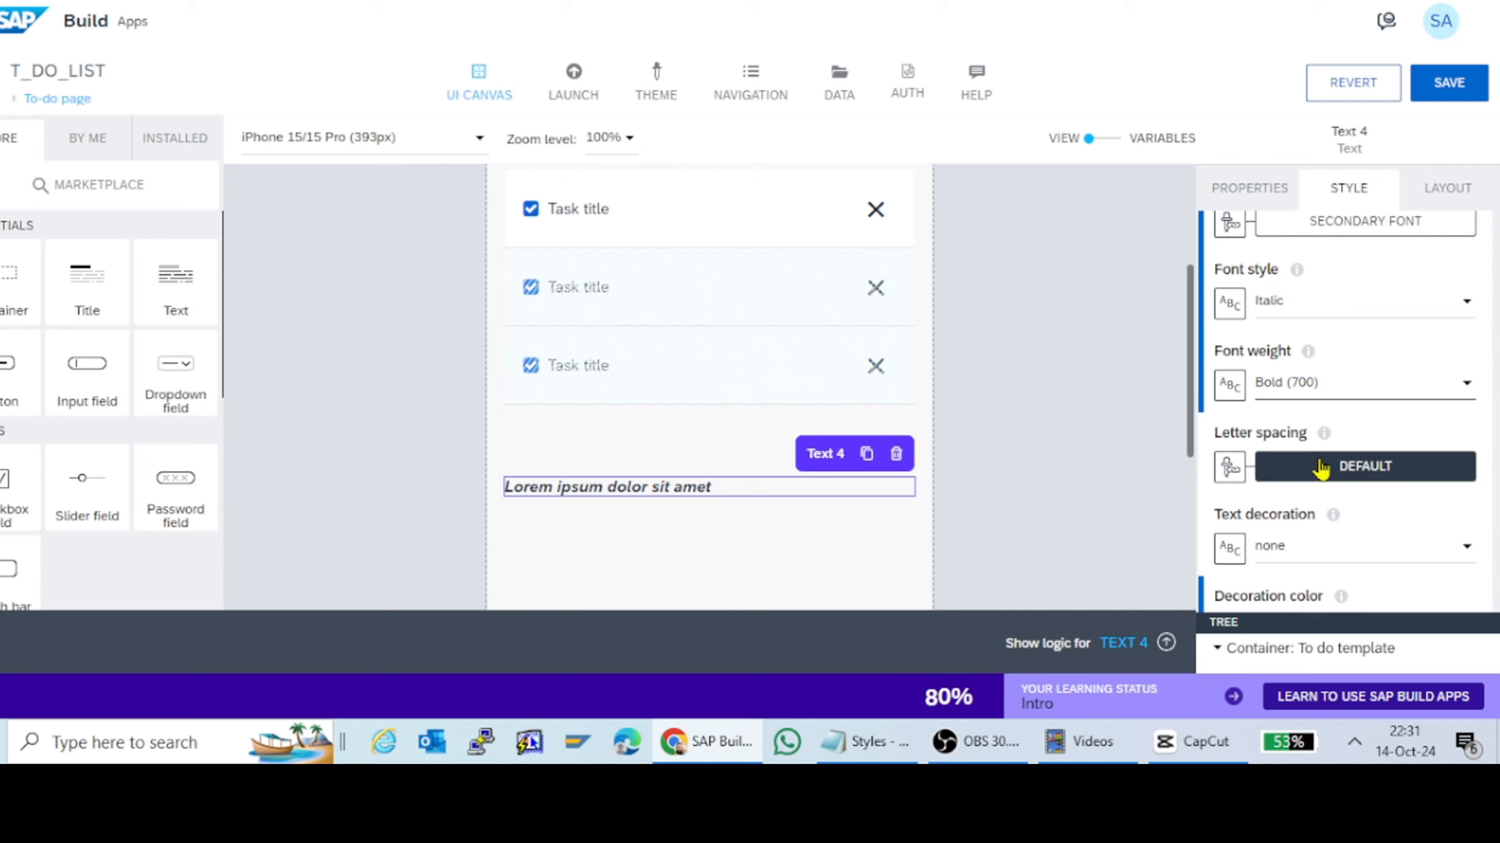
# Step: Try the underline and line-through text decorations on the text and return the decoration to none
pyautogui.scroll(-2, 1322, 467)
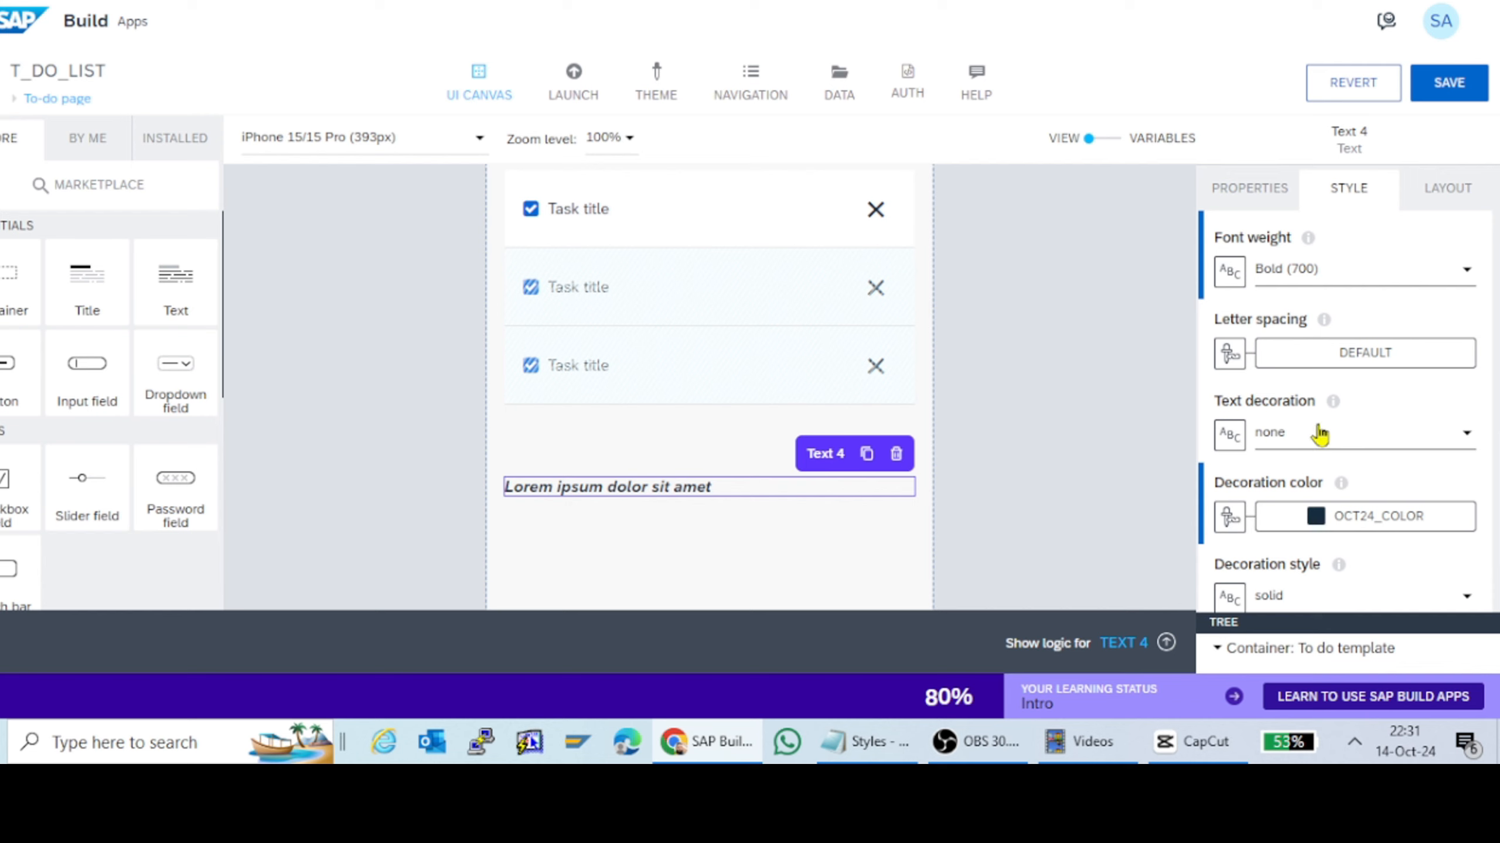
pyautogui.click(1320, 440)
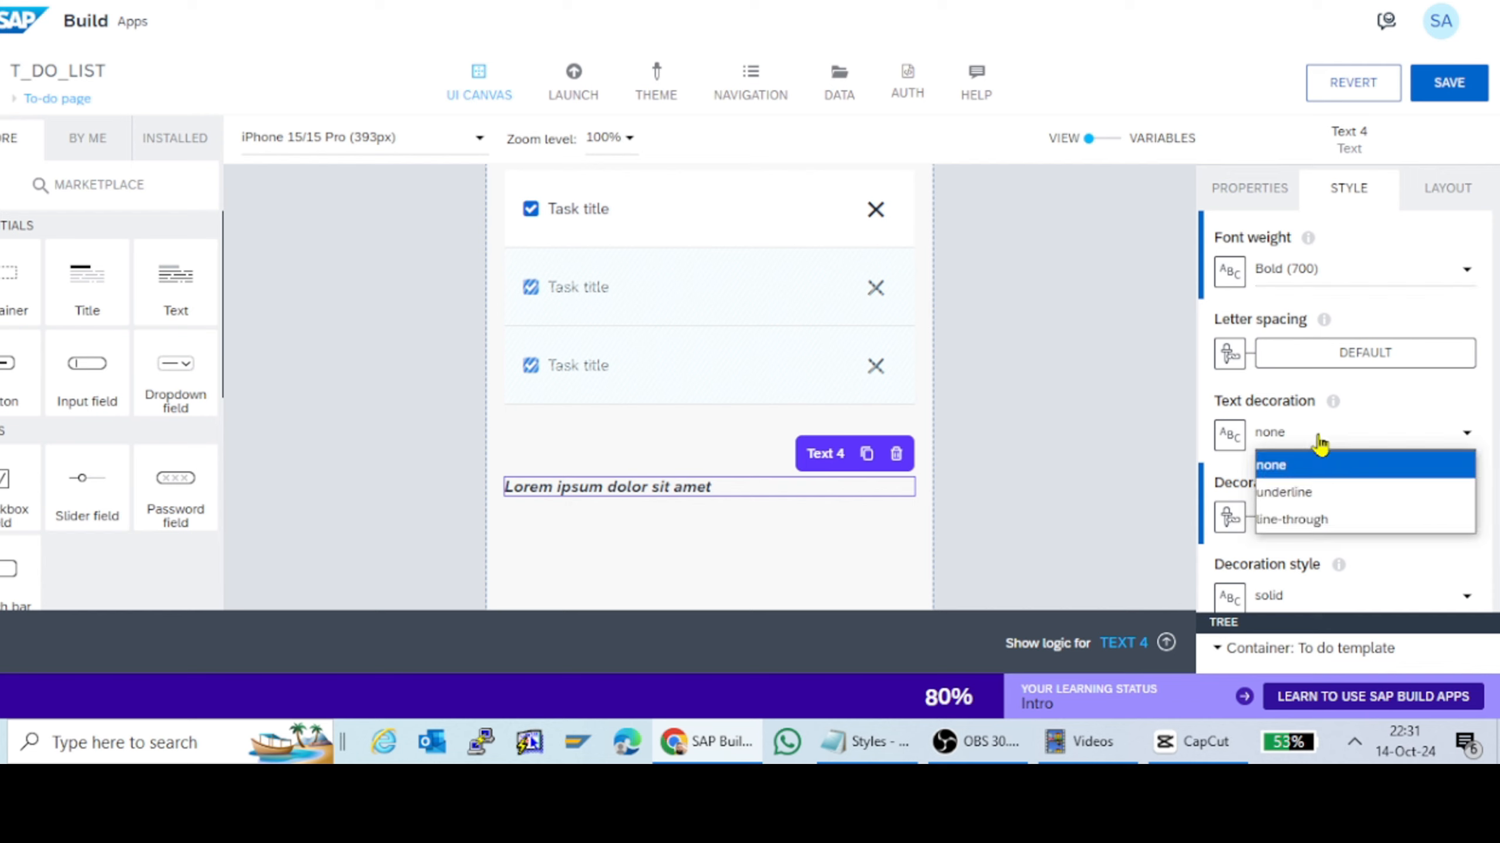
pyautogui.click(1278, 490)
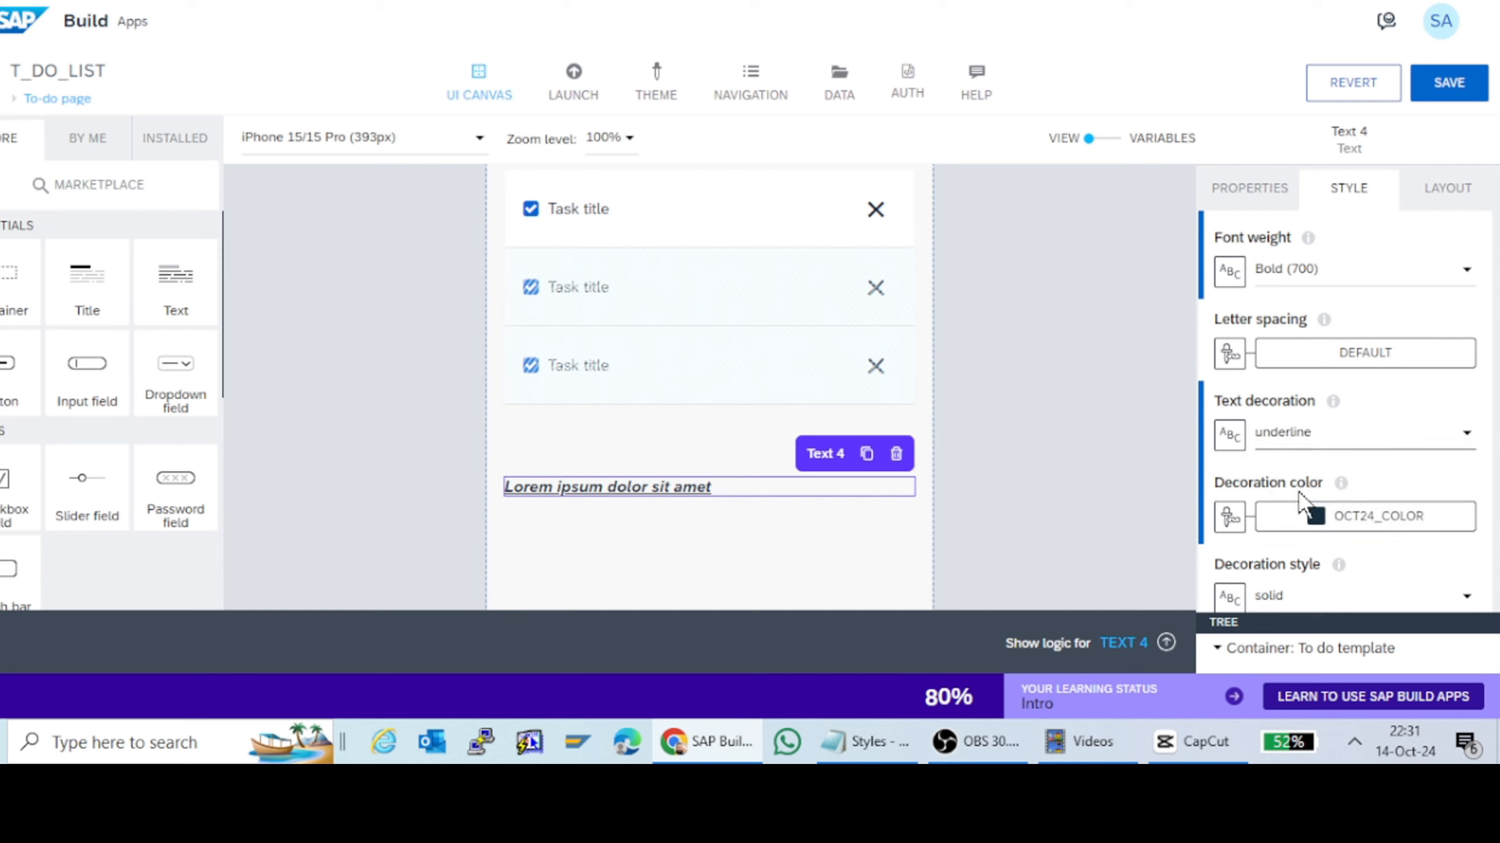
pyautogui.click(1293, 437)
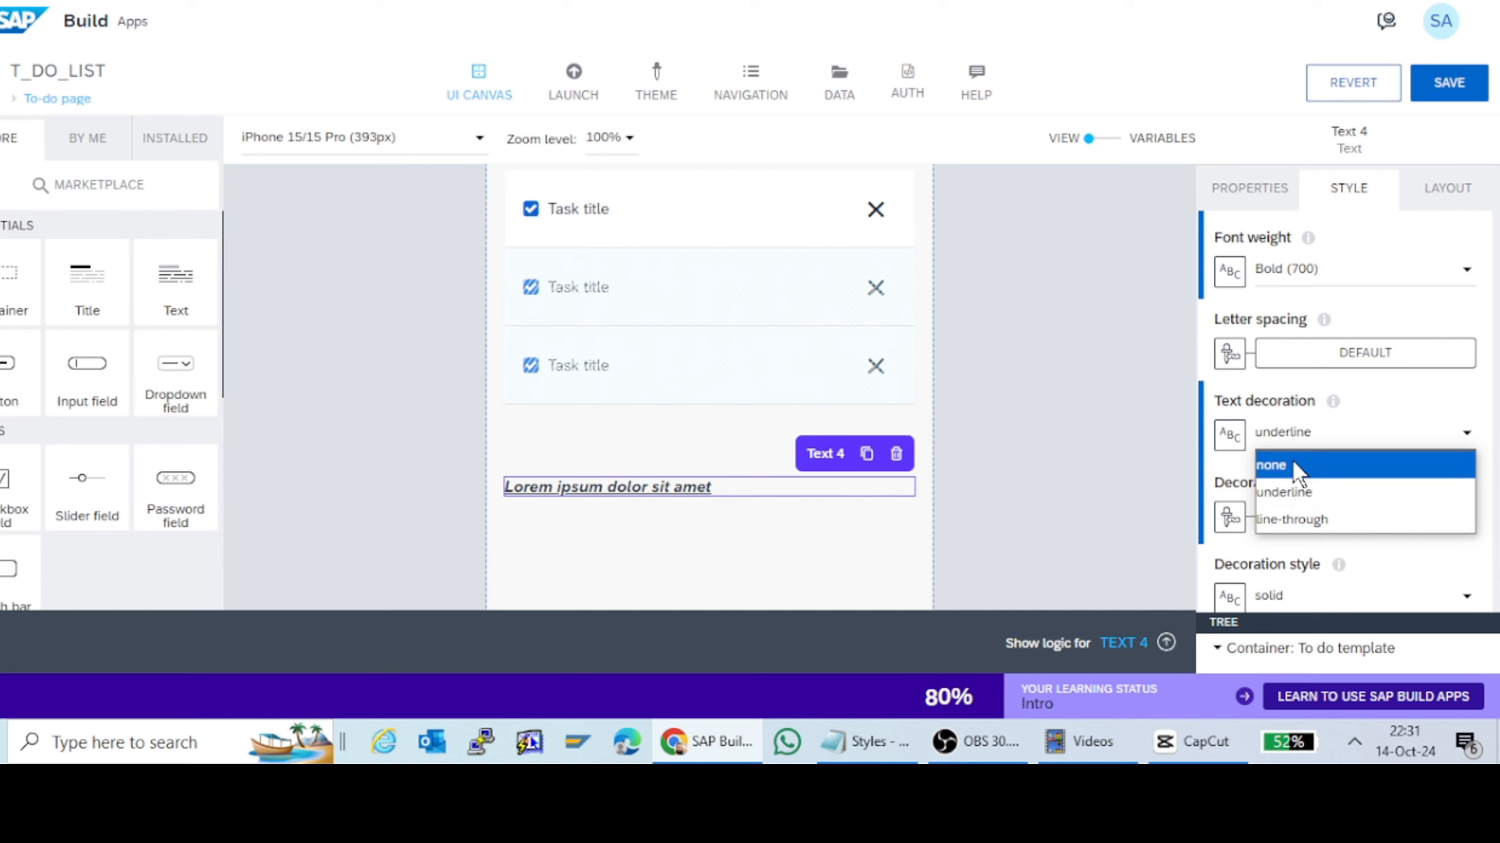
pyautogui.click(1296, 514)
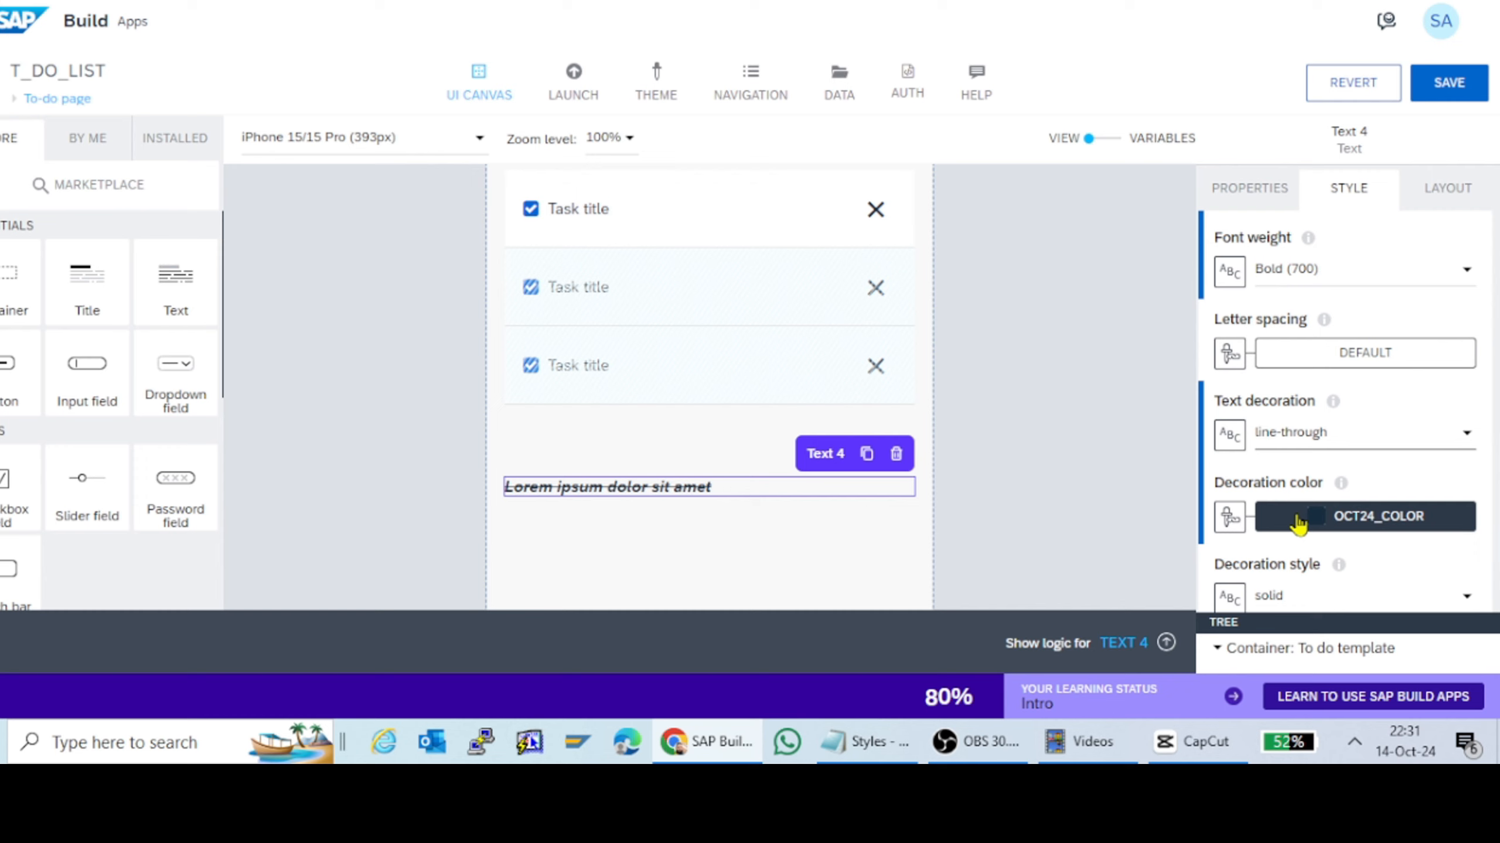
pyautogui.click(1282, 440)
pyautogui.click(1286, 468)
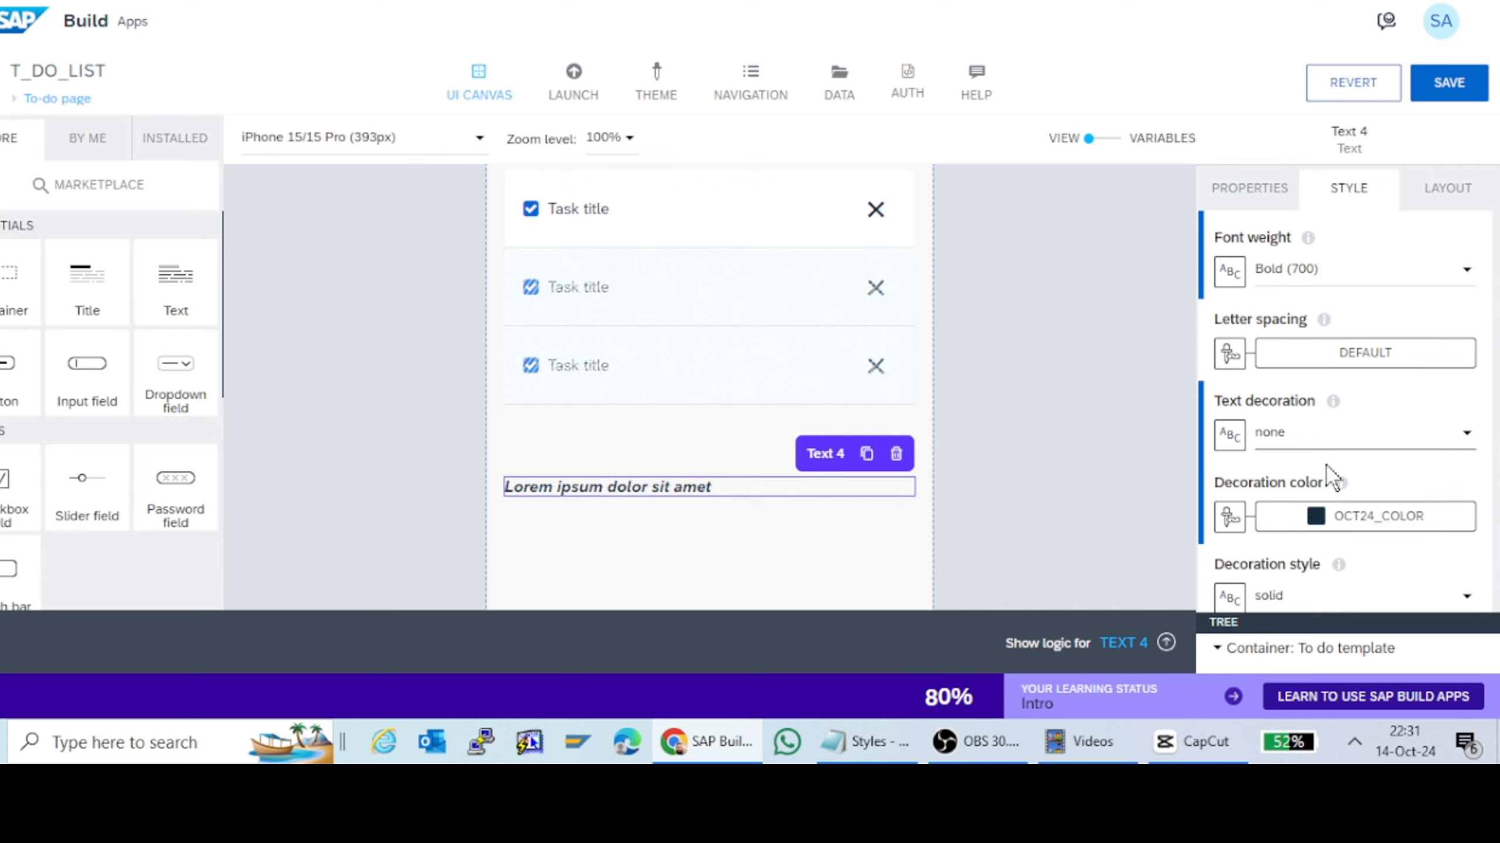
# Step: Try the double and dotted decoration styles for the text and set the decoration style to dashed
pyautogui.scroll(-2, 1333, 468)
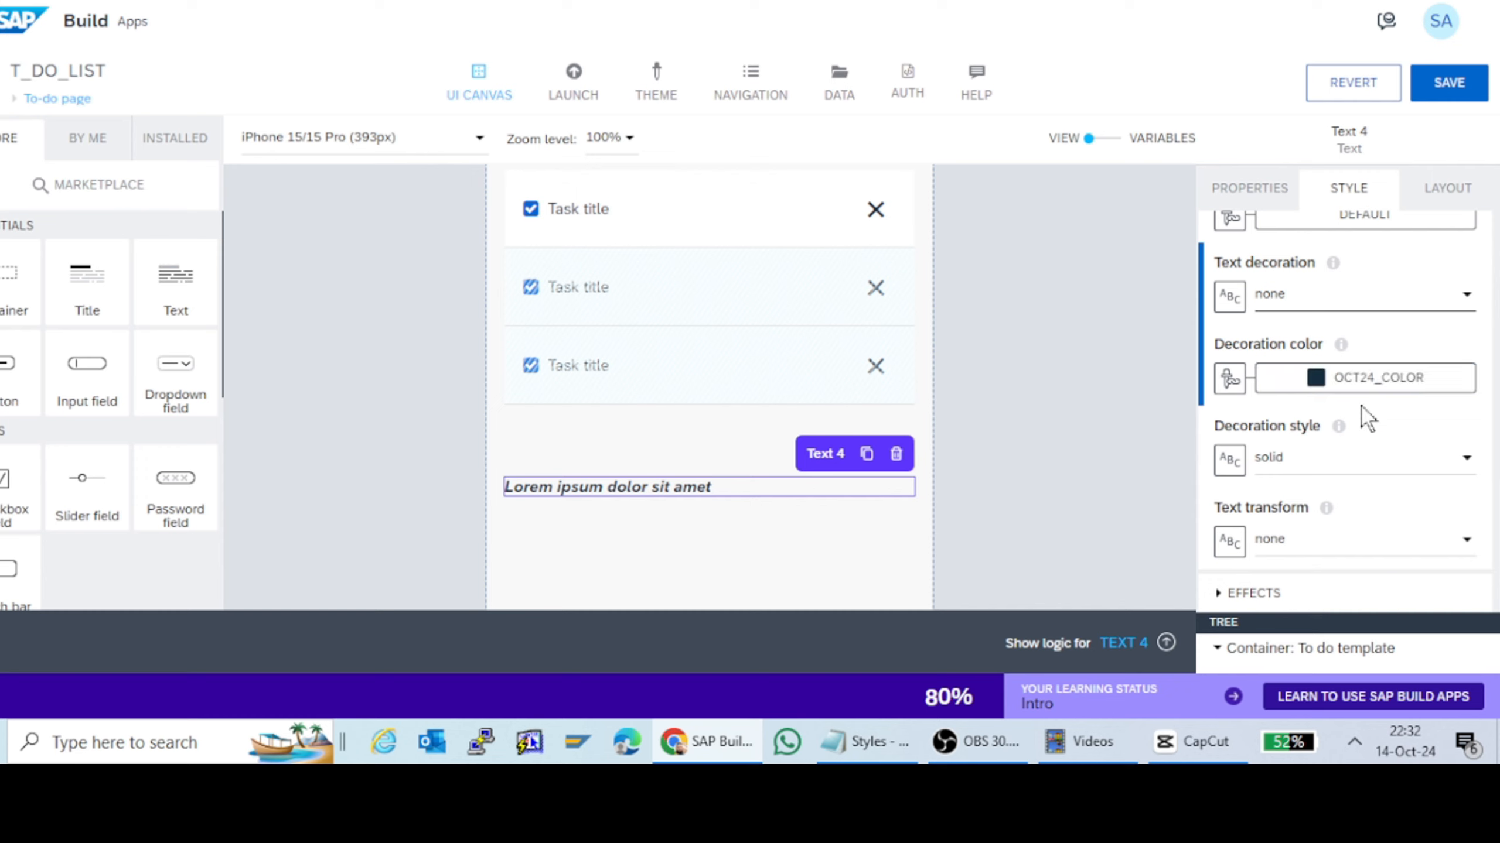
pyautogui.click(1287, 467)
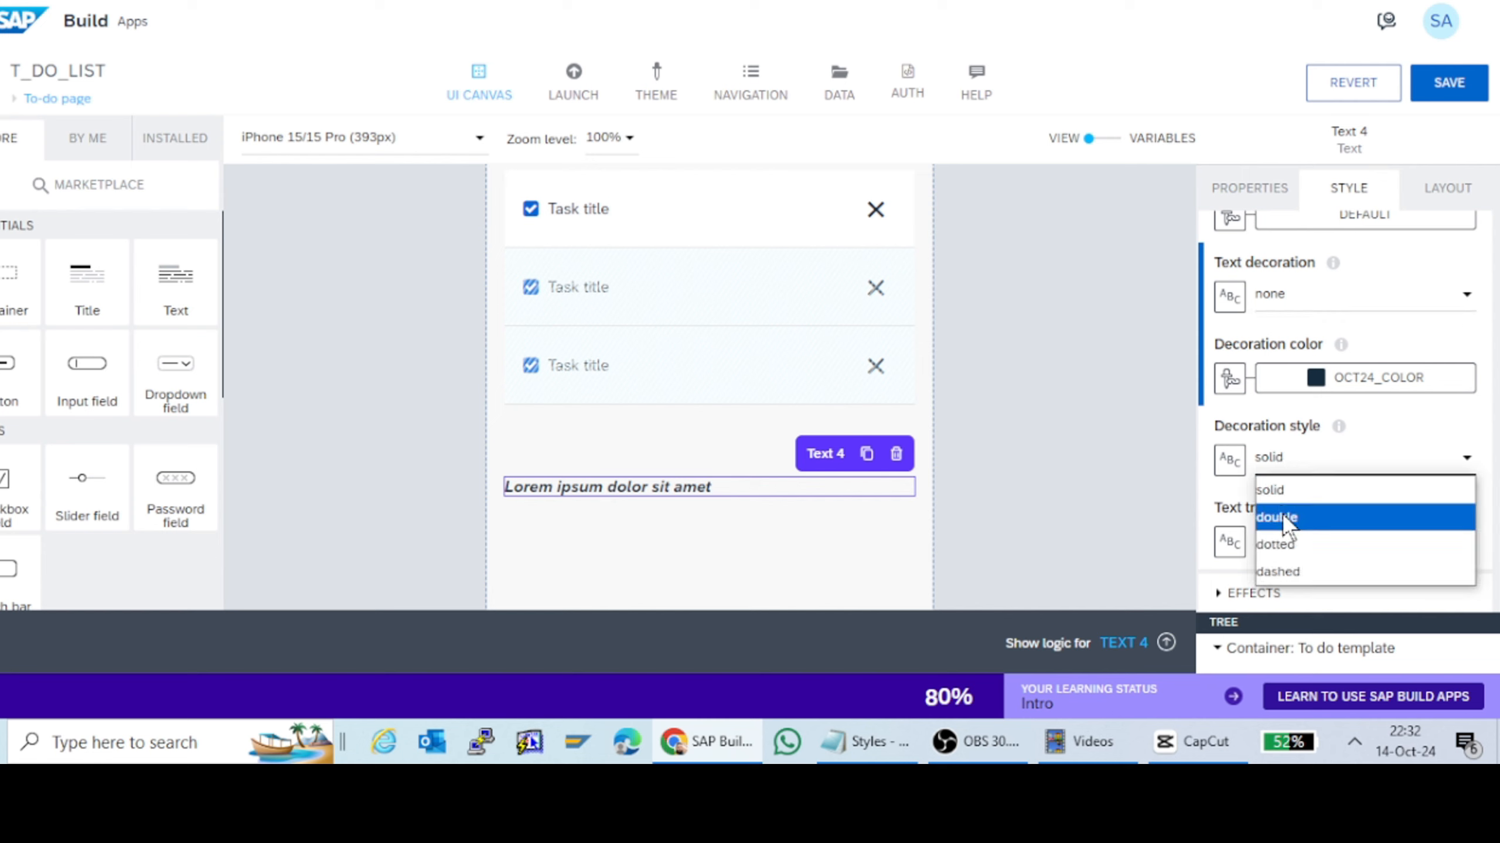
pyautogui.click(1282, 517)
pyautogui.click(1290, 460)
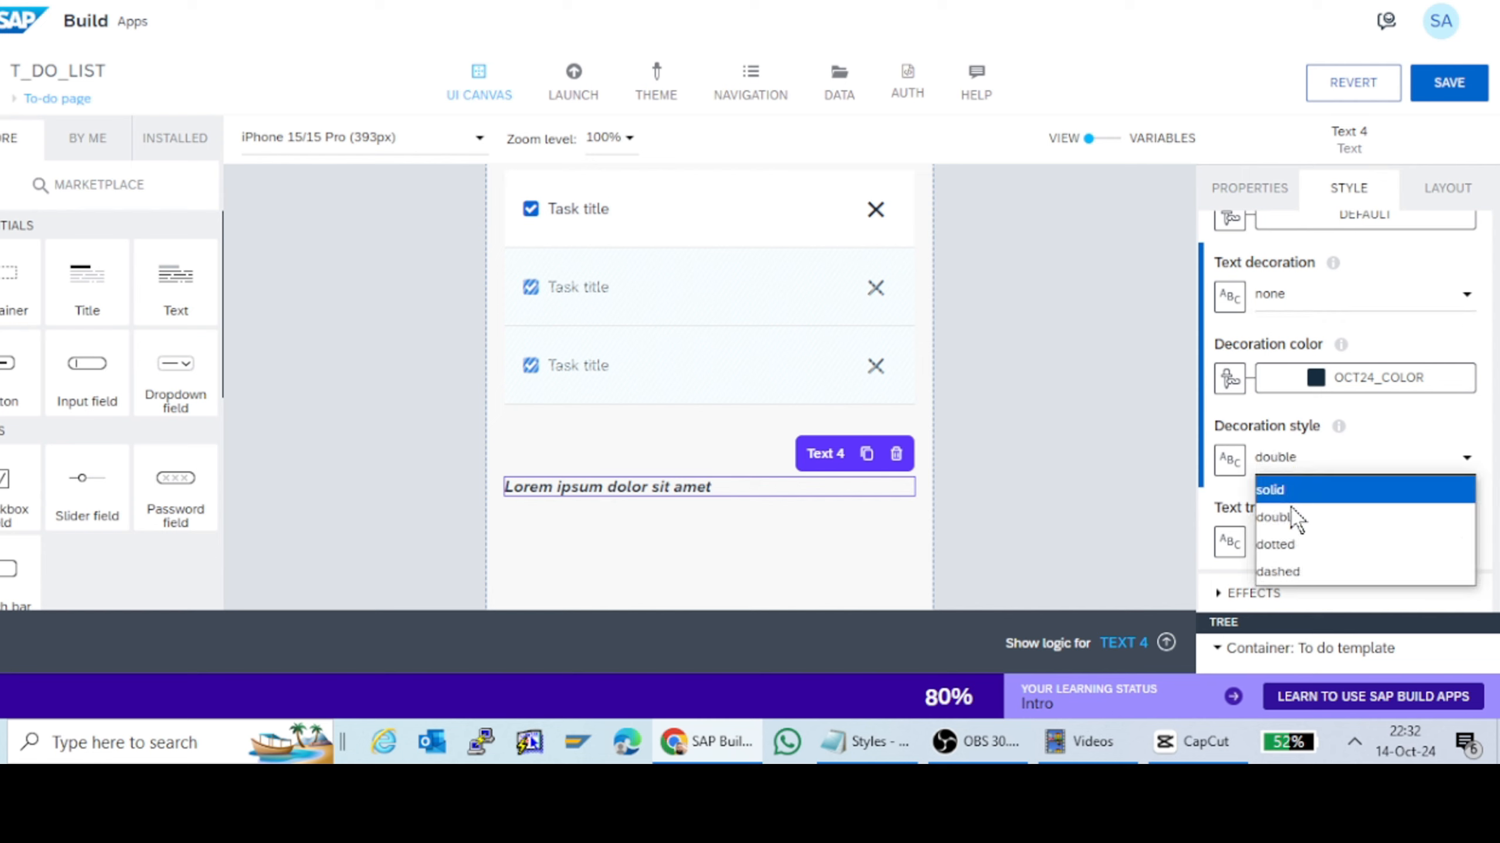
pyautogui.click(1287, 544)
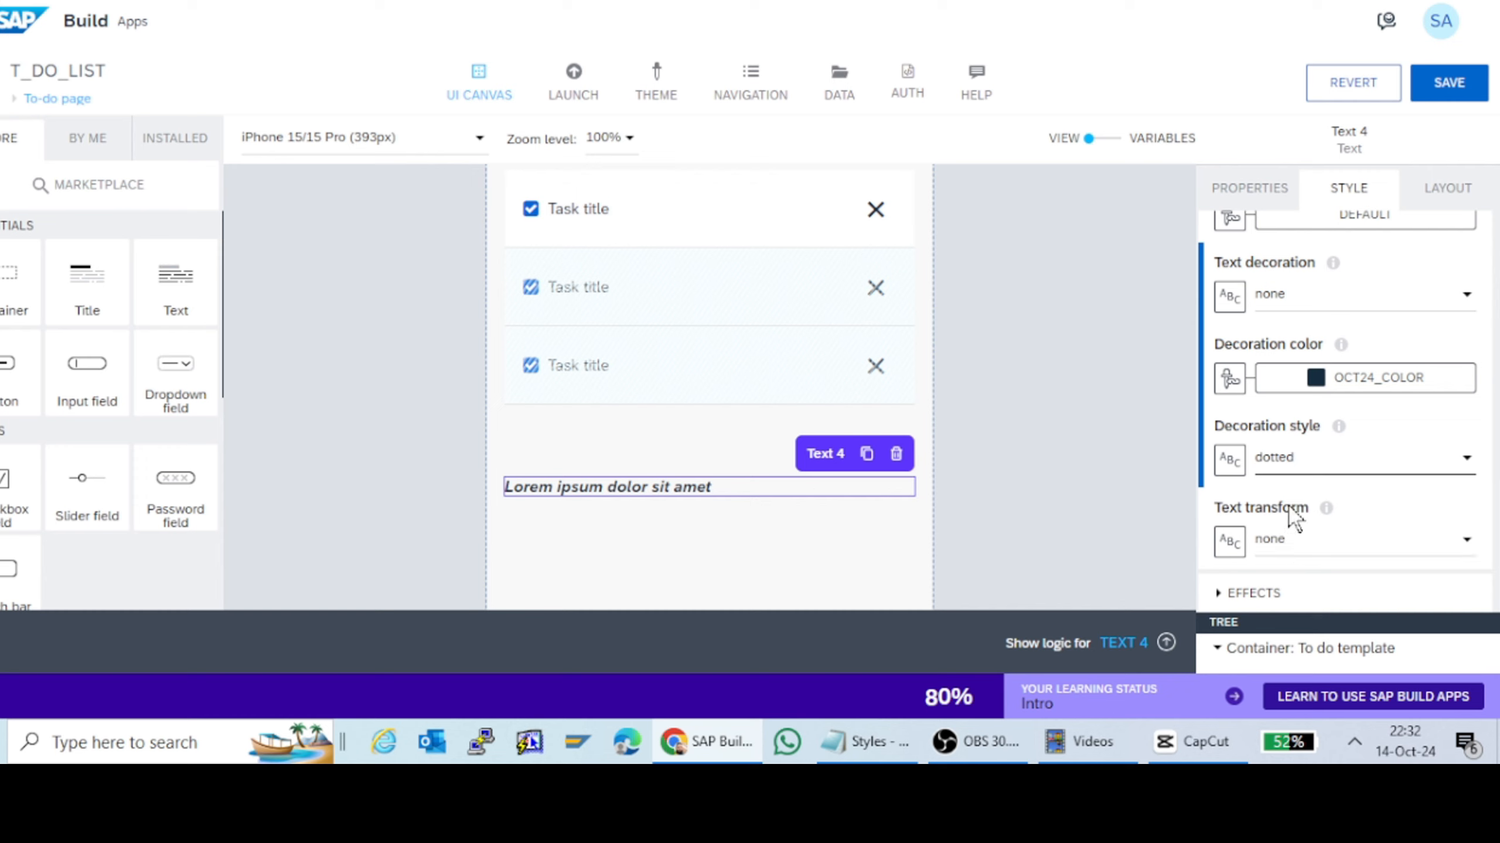
pyautogui.click(1284, 460)
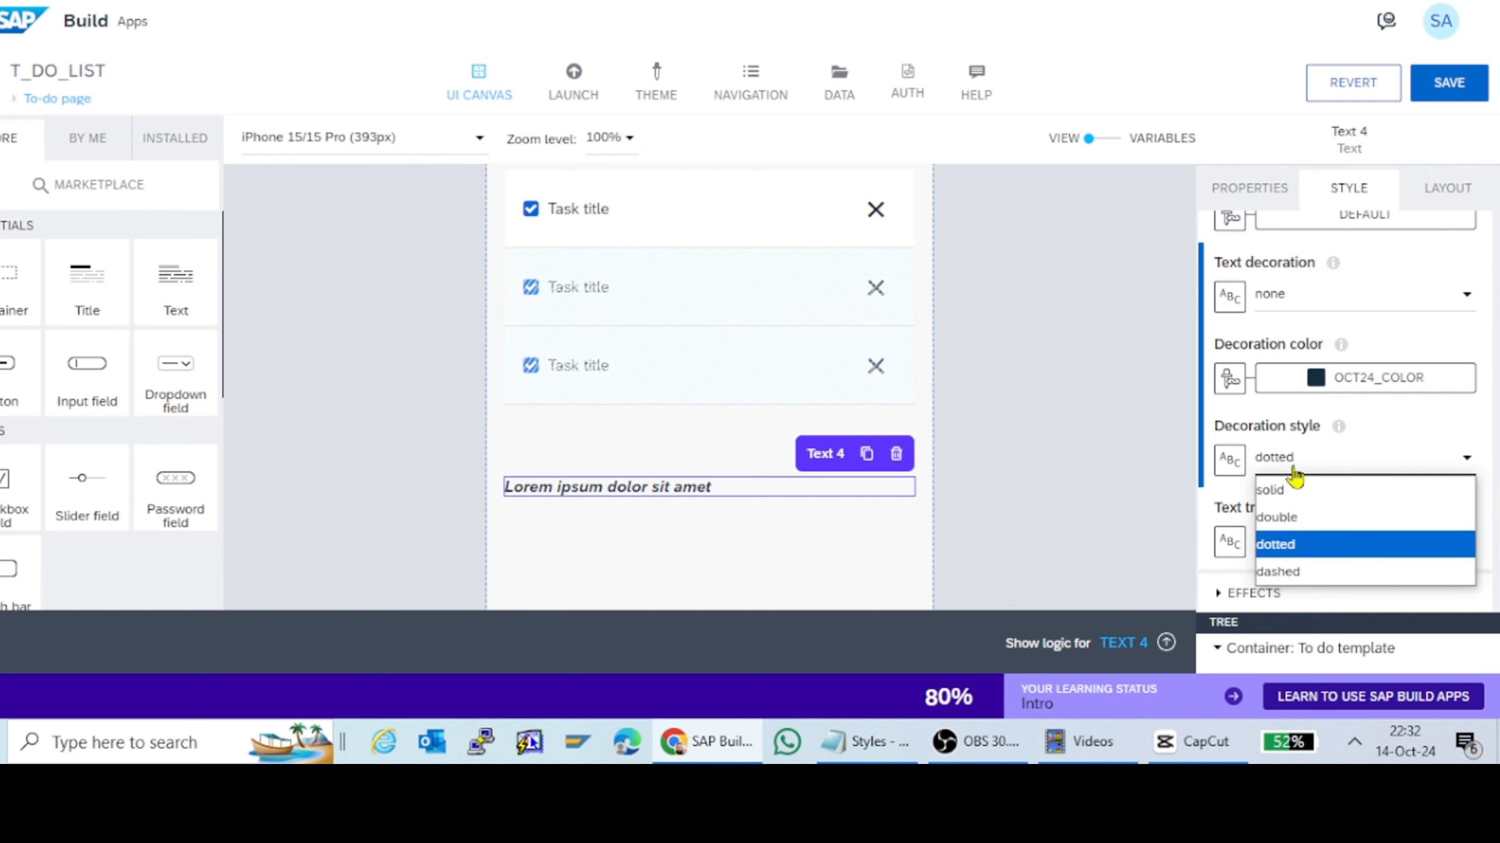
pyautogui.click(1294, 570)
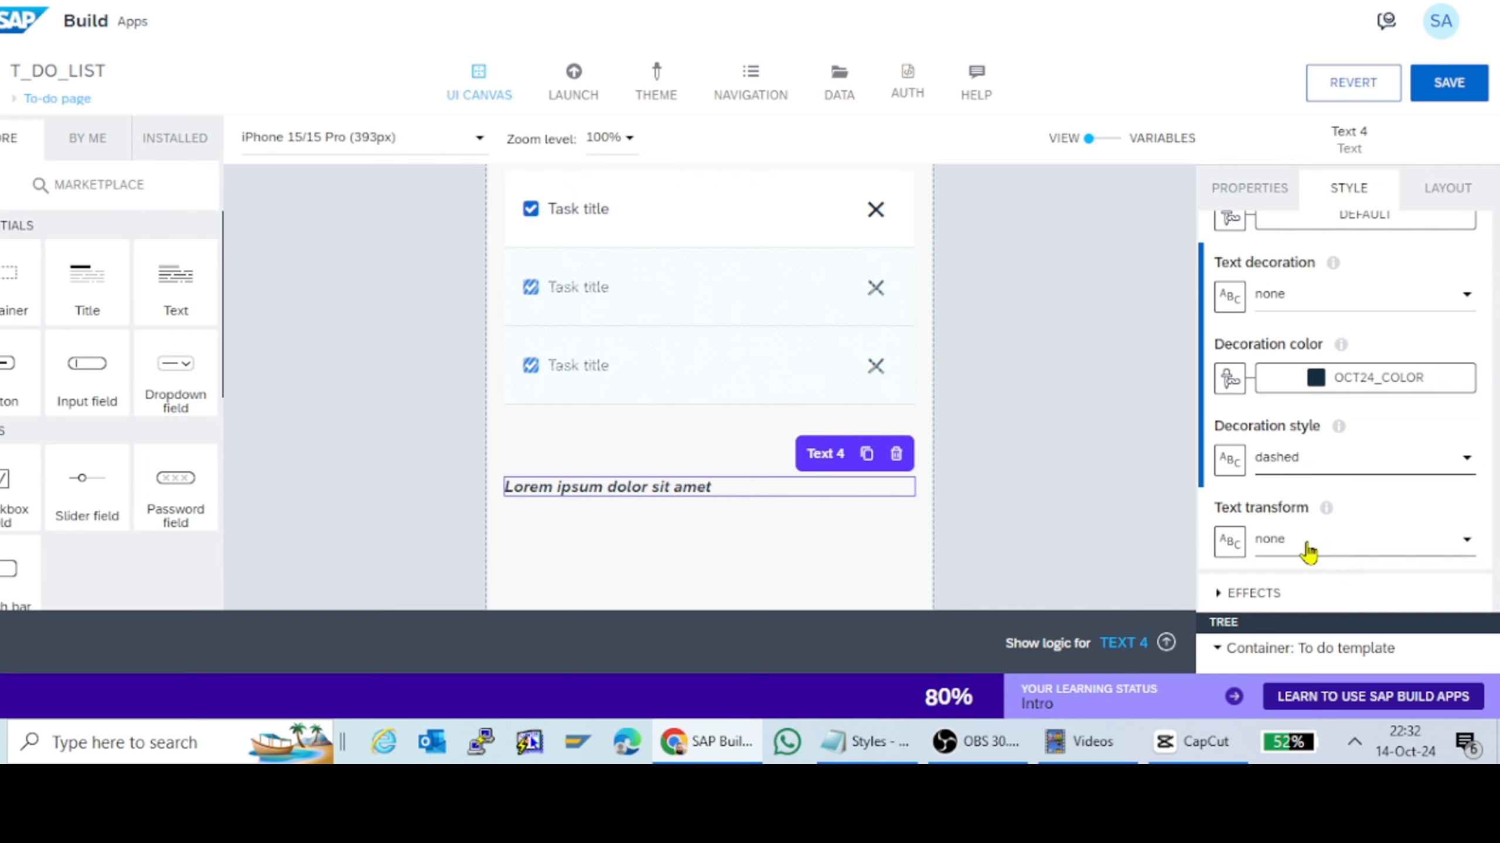
# Step: Try the uppercase and lowercase text transforms and set the text transform to capitalize
pyautogui.click(1296, 543)
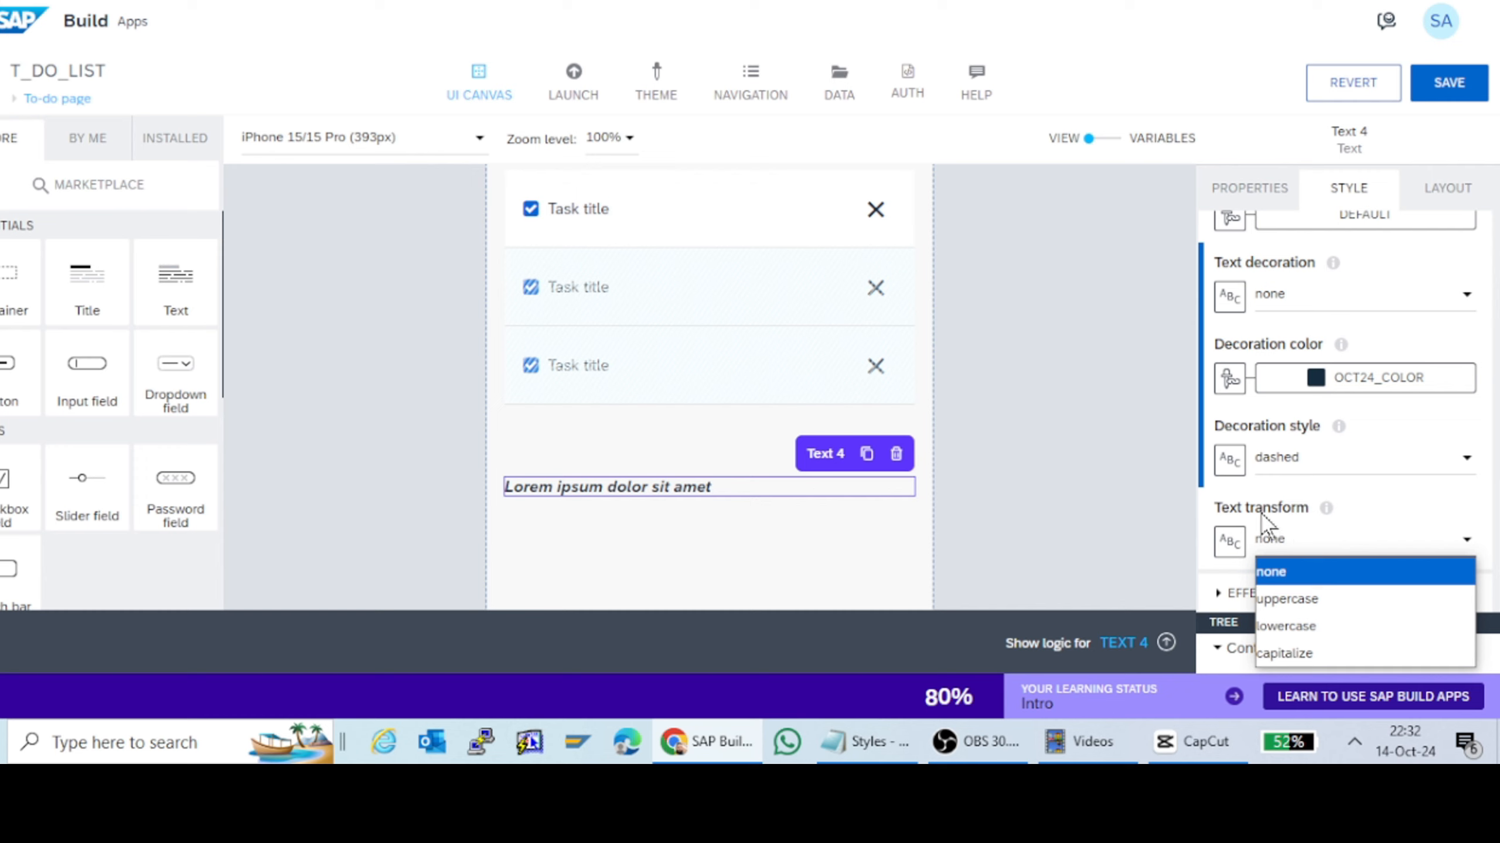
pyautogui.click(1305, 598)
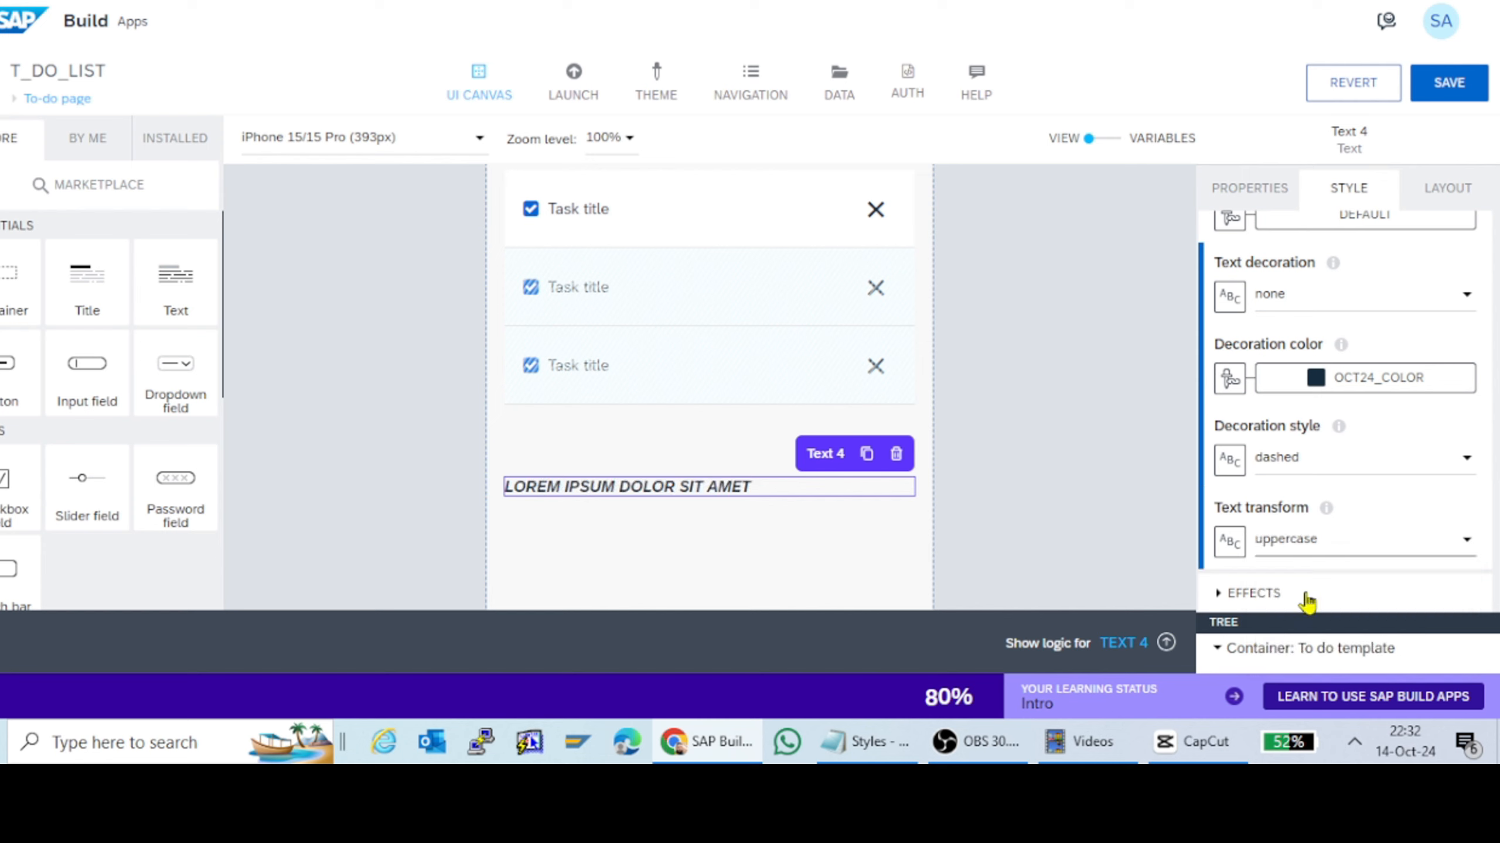
pyautogui.click(1287, 540)
pyautogui.click(1287, 631)
pyautogui.click(1275, 552)
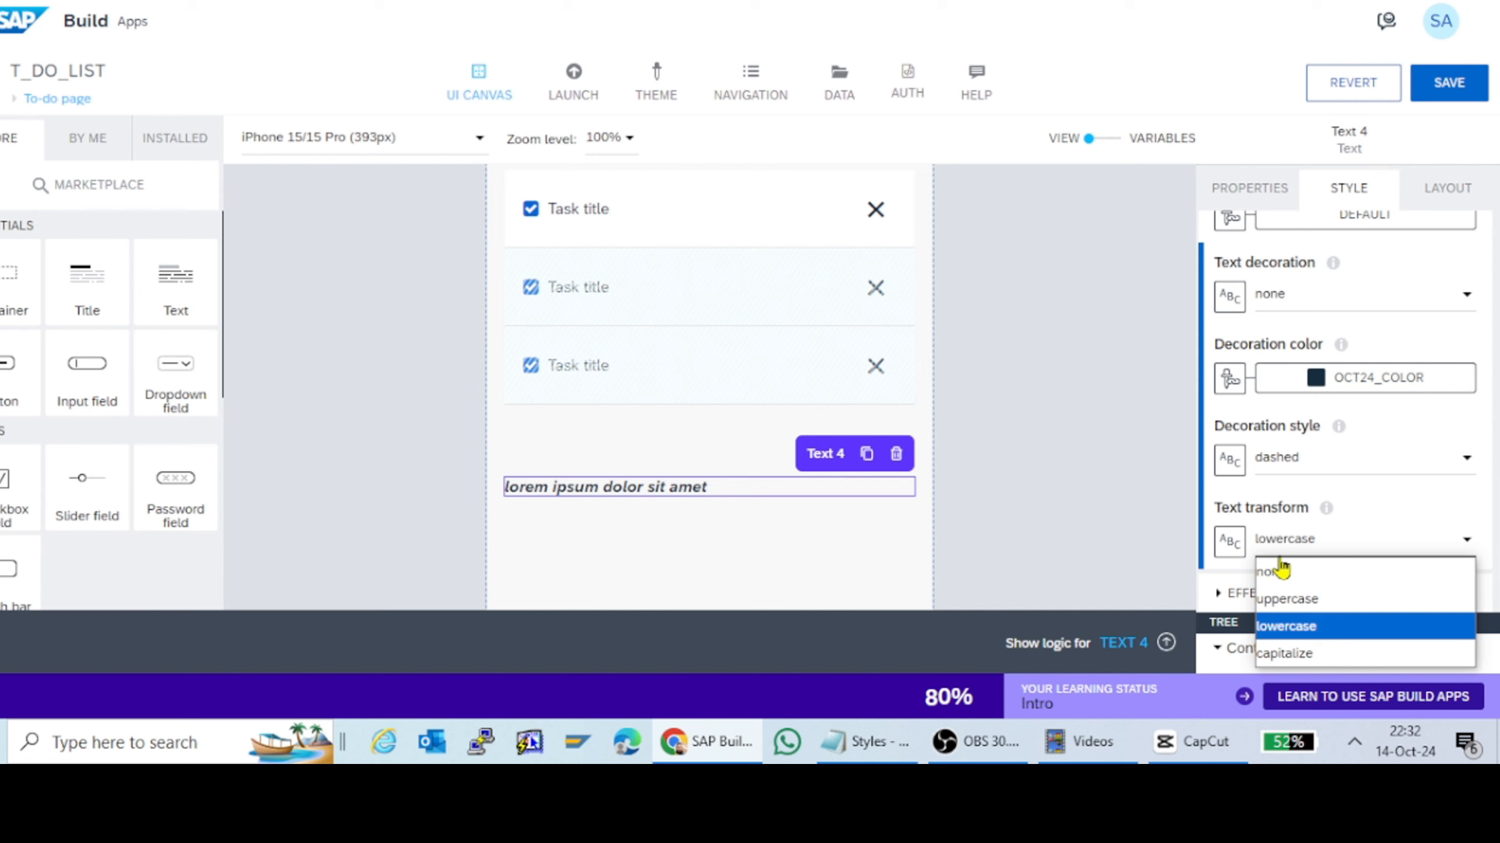
pyautogui.click(1272, 649)
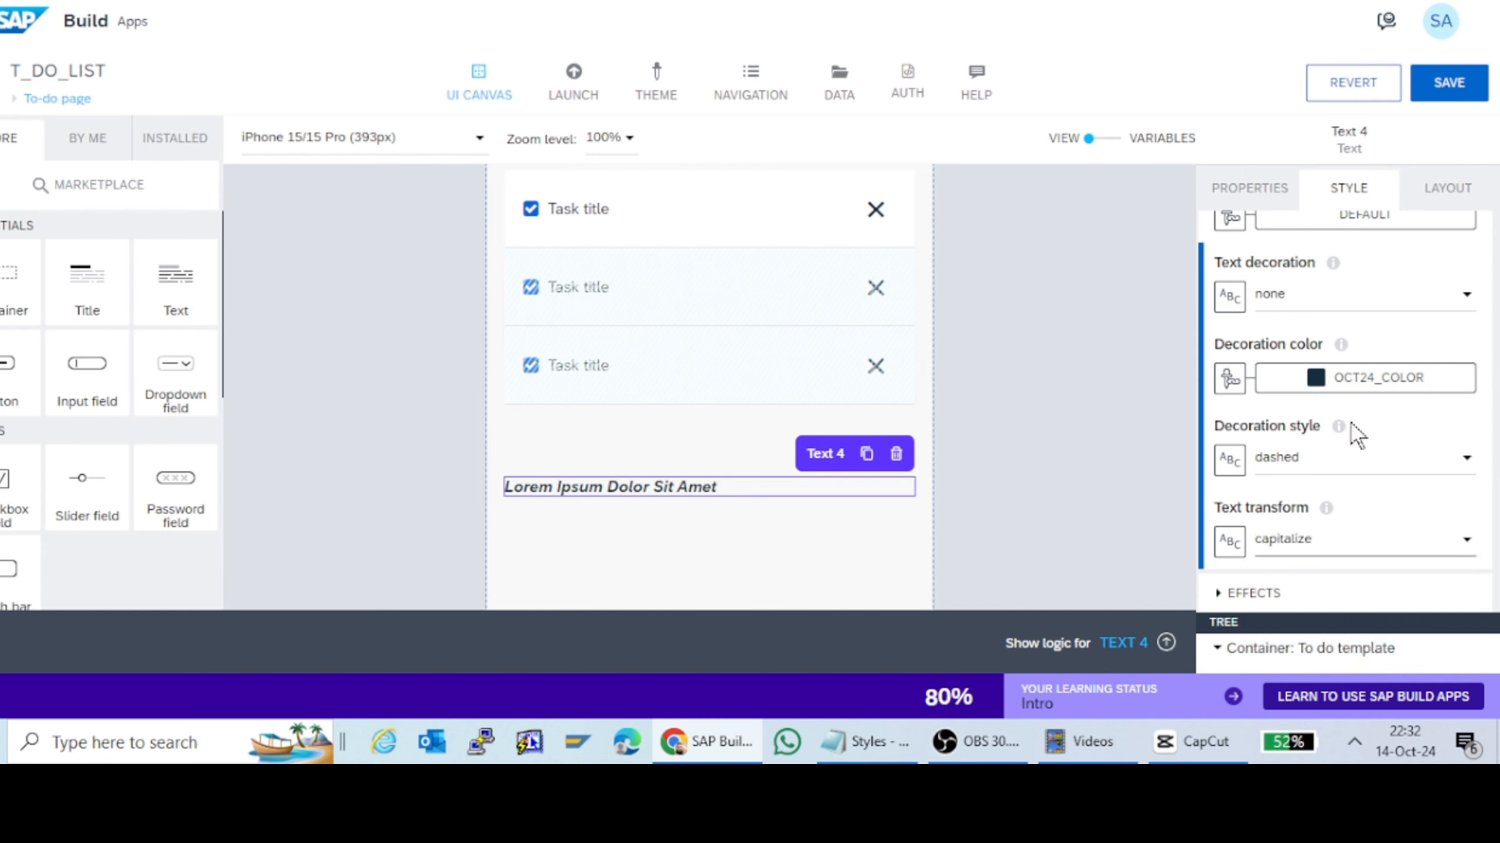
# Step: Select the Create task button on the To-do page and look at its available style classes
pyautogui.click(1049, 356)
pyautogui.scroll(4, 982, 353)
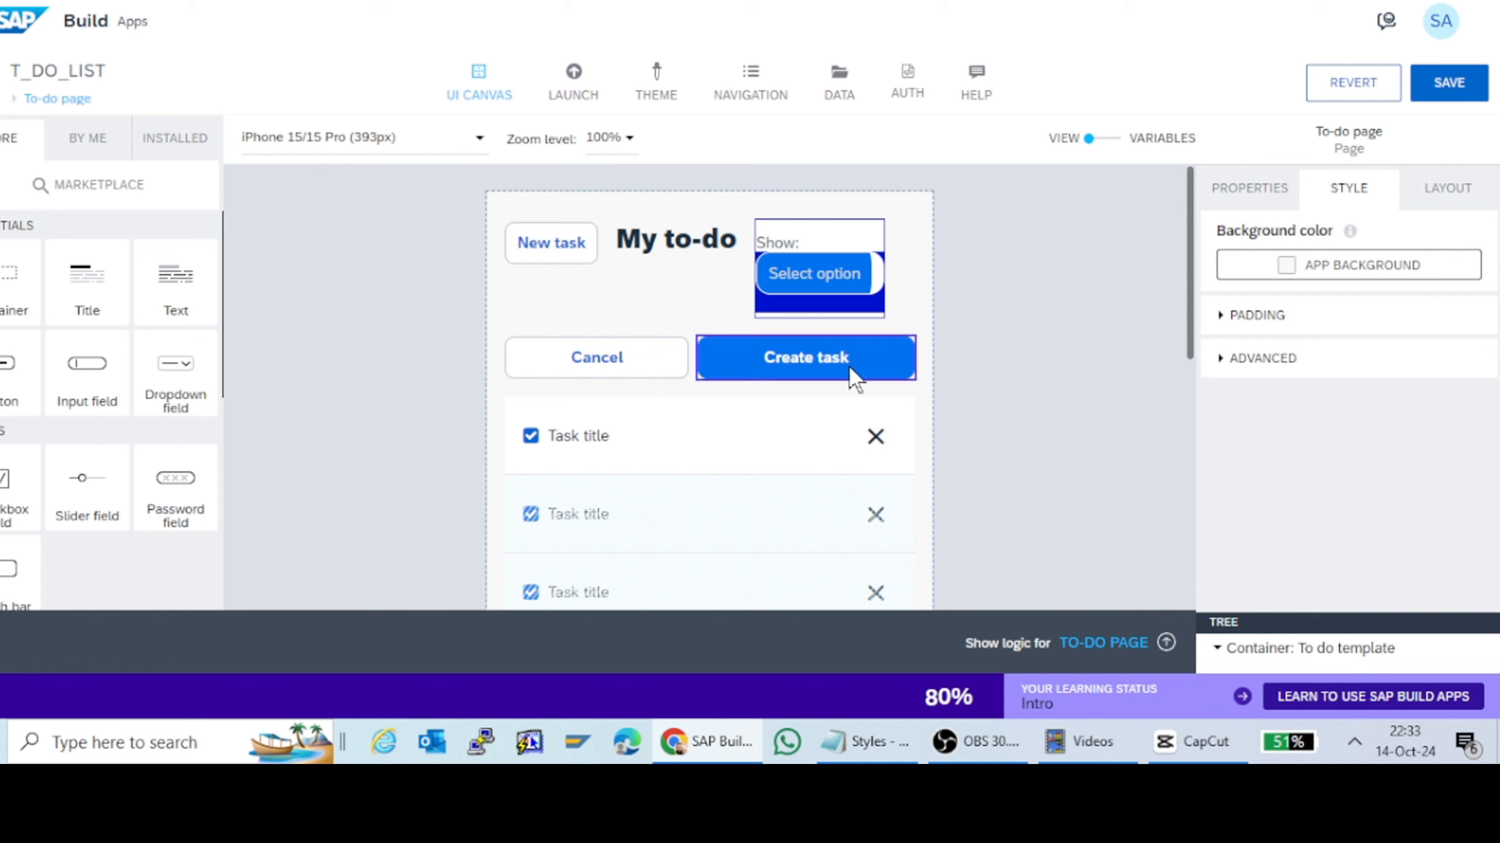
pyautogui.click(762, 359)
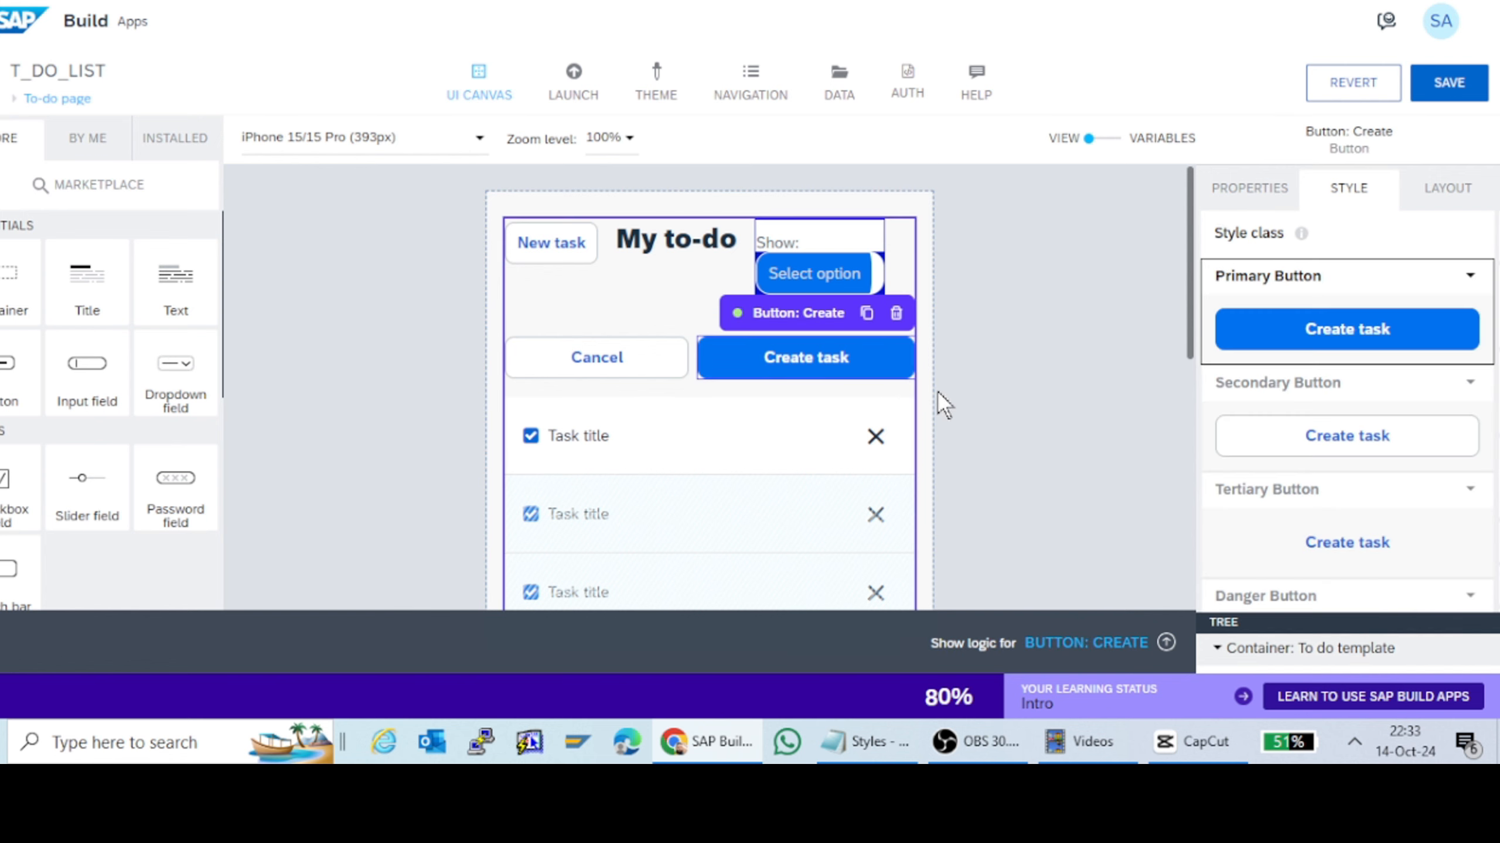
# Step: Try Warning background and Primary background as the To-do page's background color and set it to Secondary background
pyautogui.click(1014, 295)
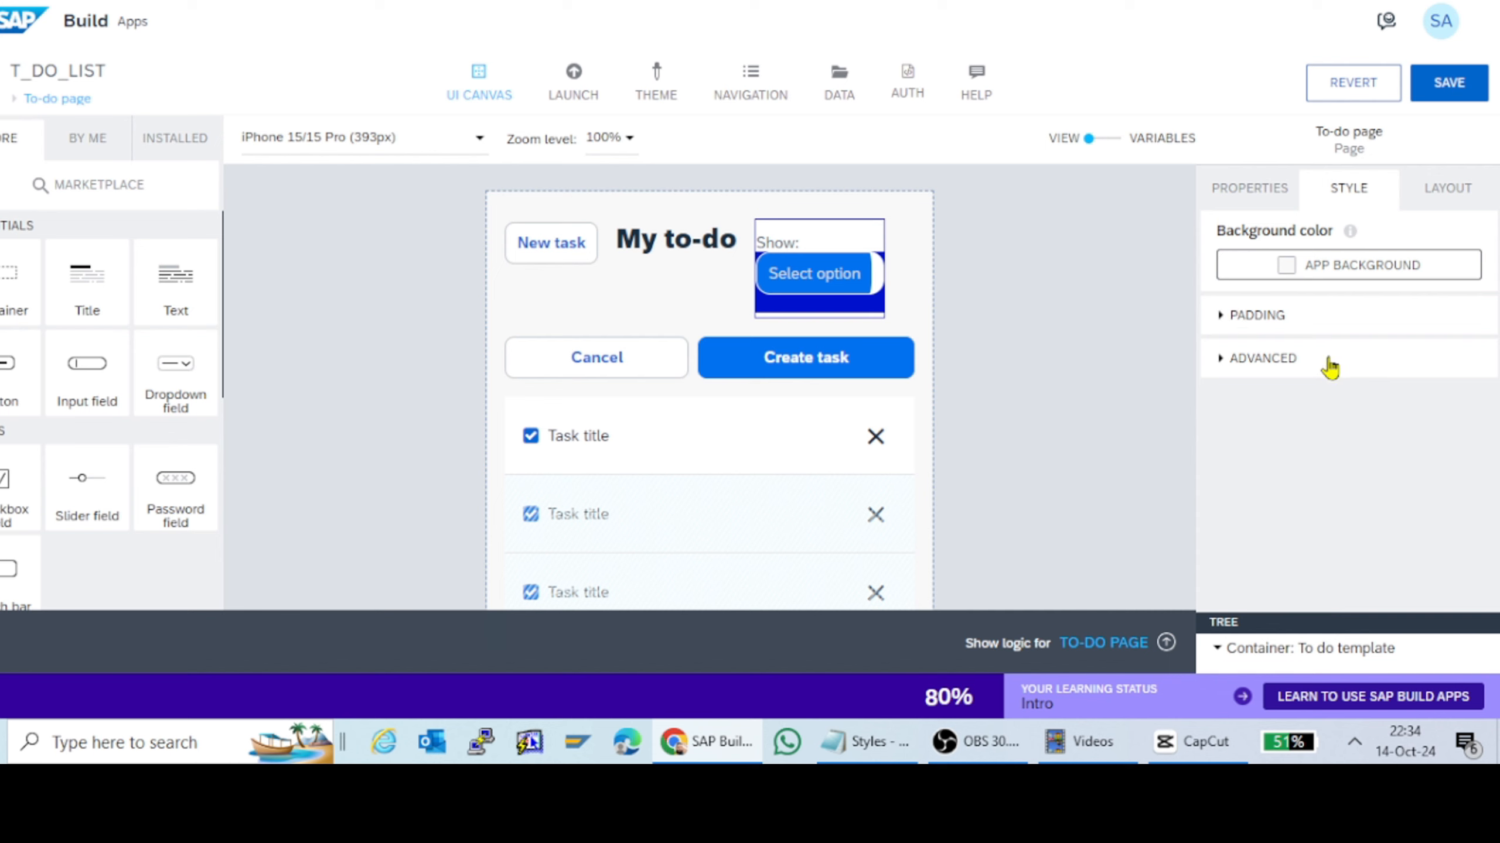
pyautogui.click(1342, 272)
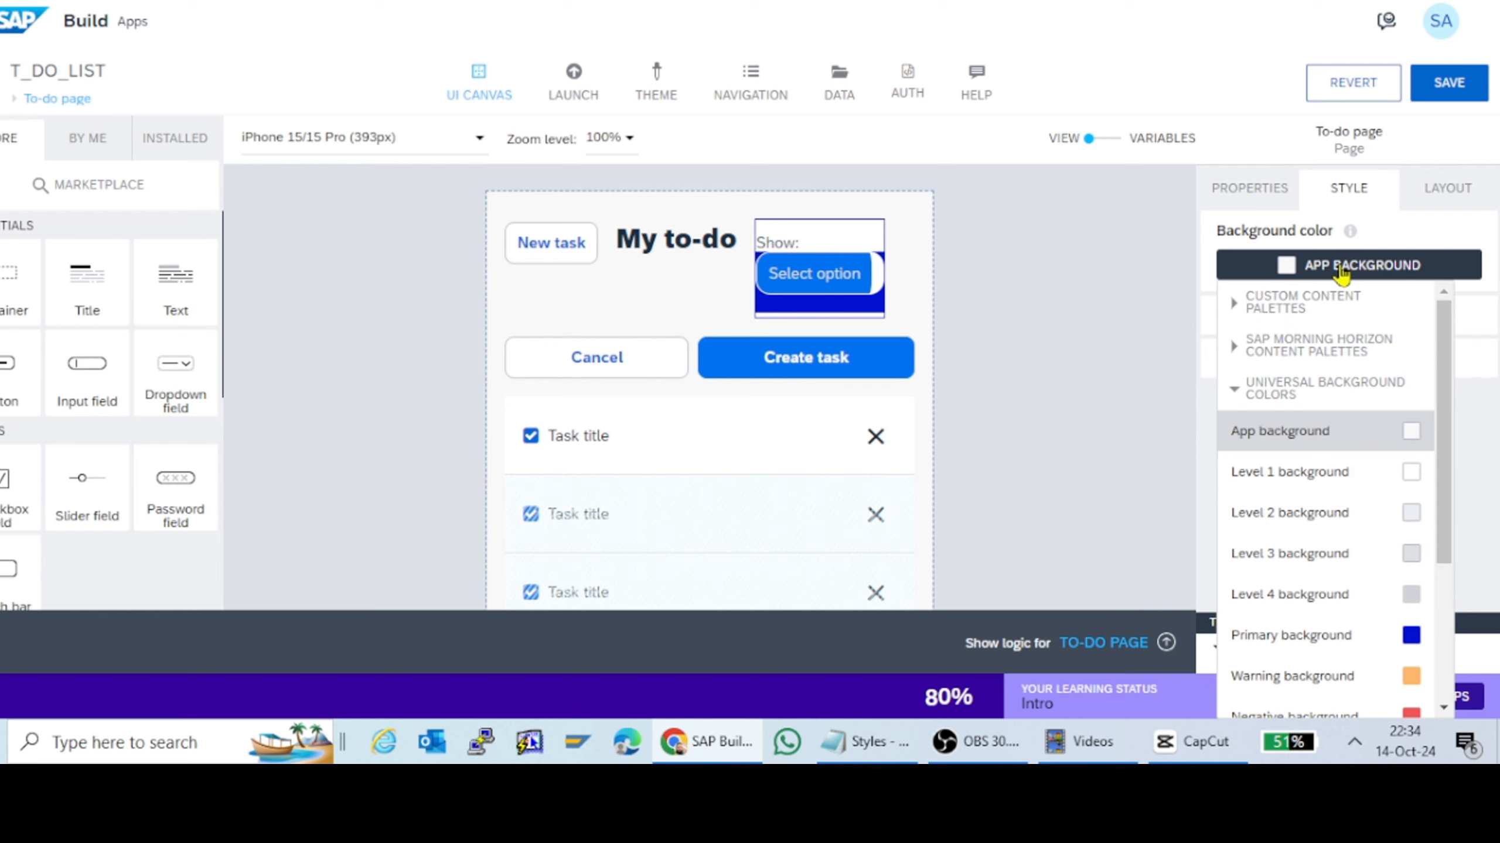
pyautogui.scroll(-3, 1367, 532)
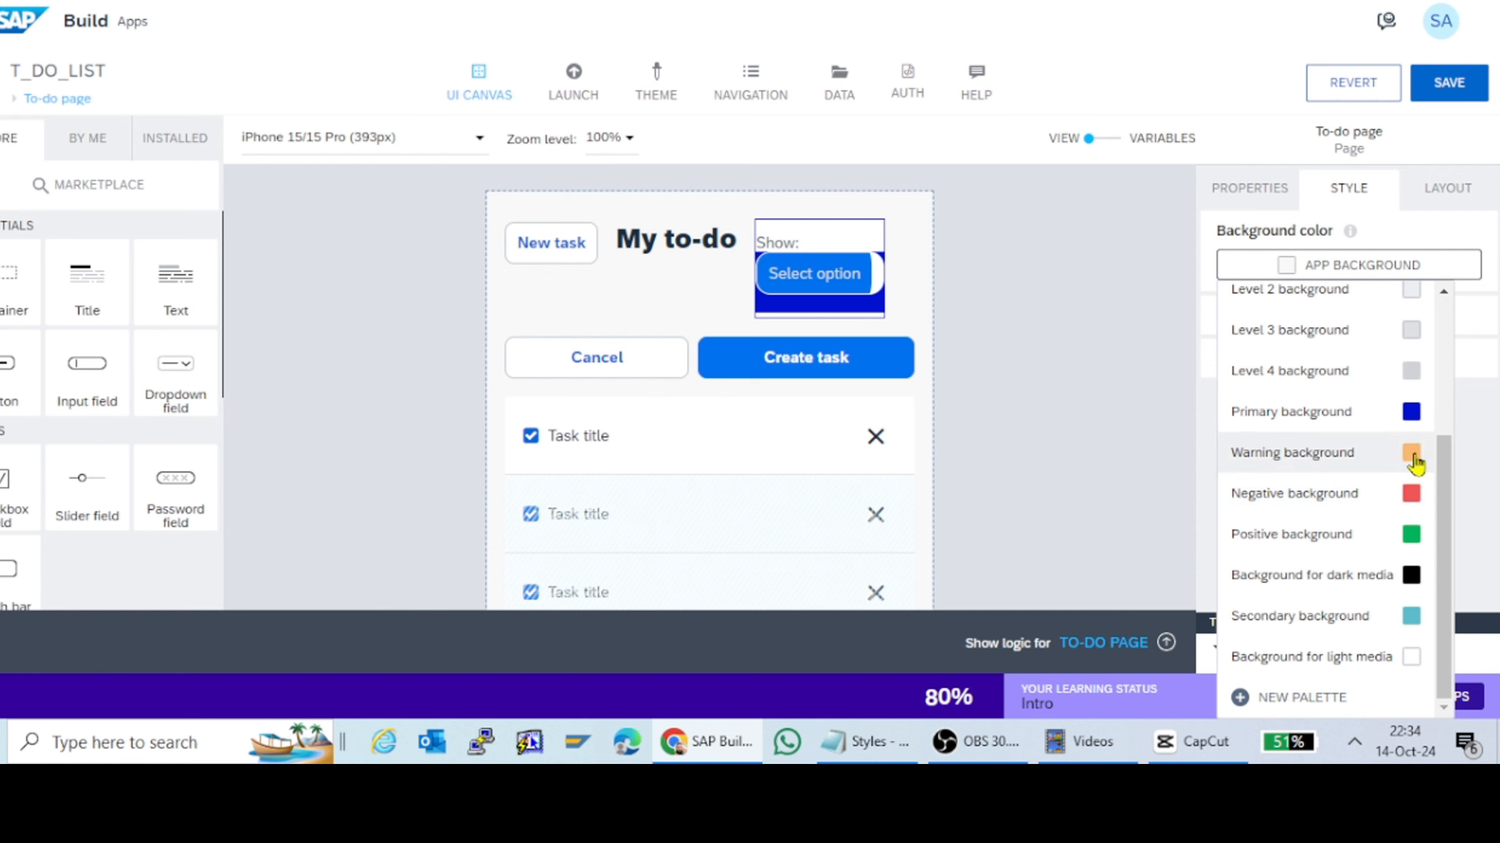
pyautogui.click(1412, 455)
pyautogui.click(1355, 278)
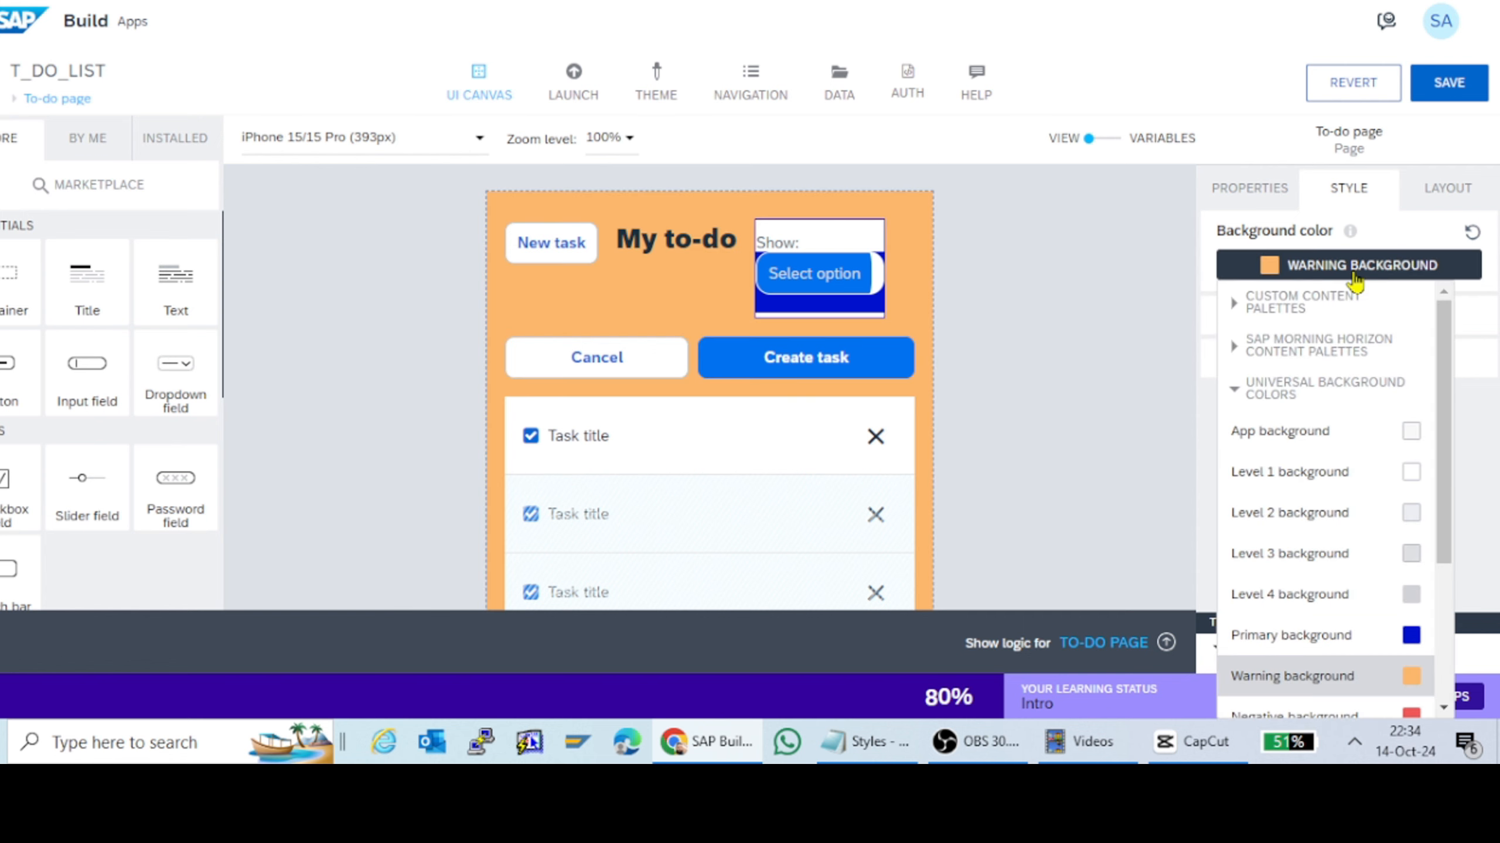
pyautogui.click(1410, 636)
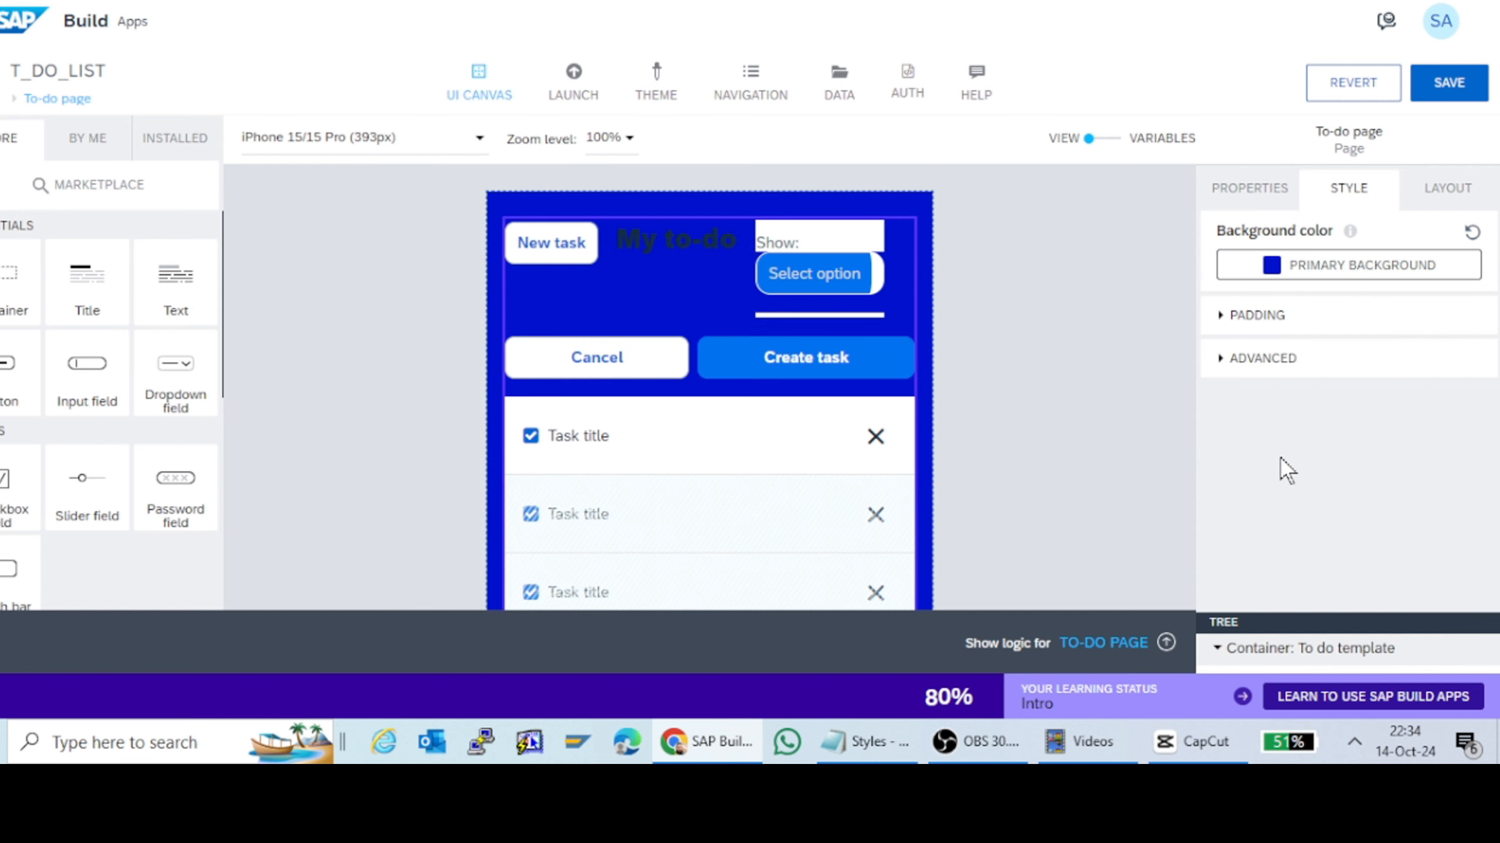
pyautogui.click(1317, 281)
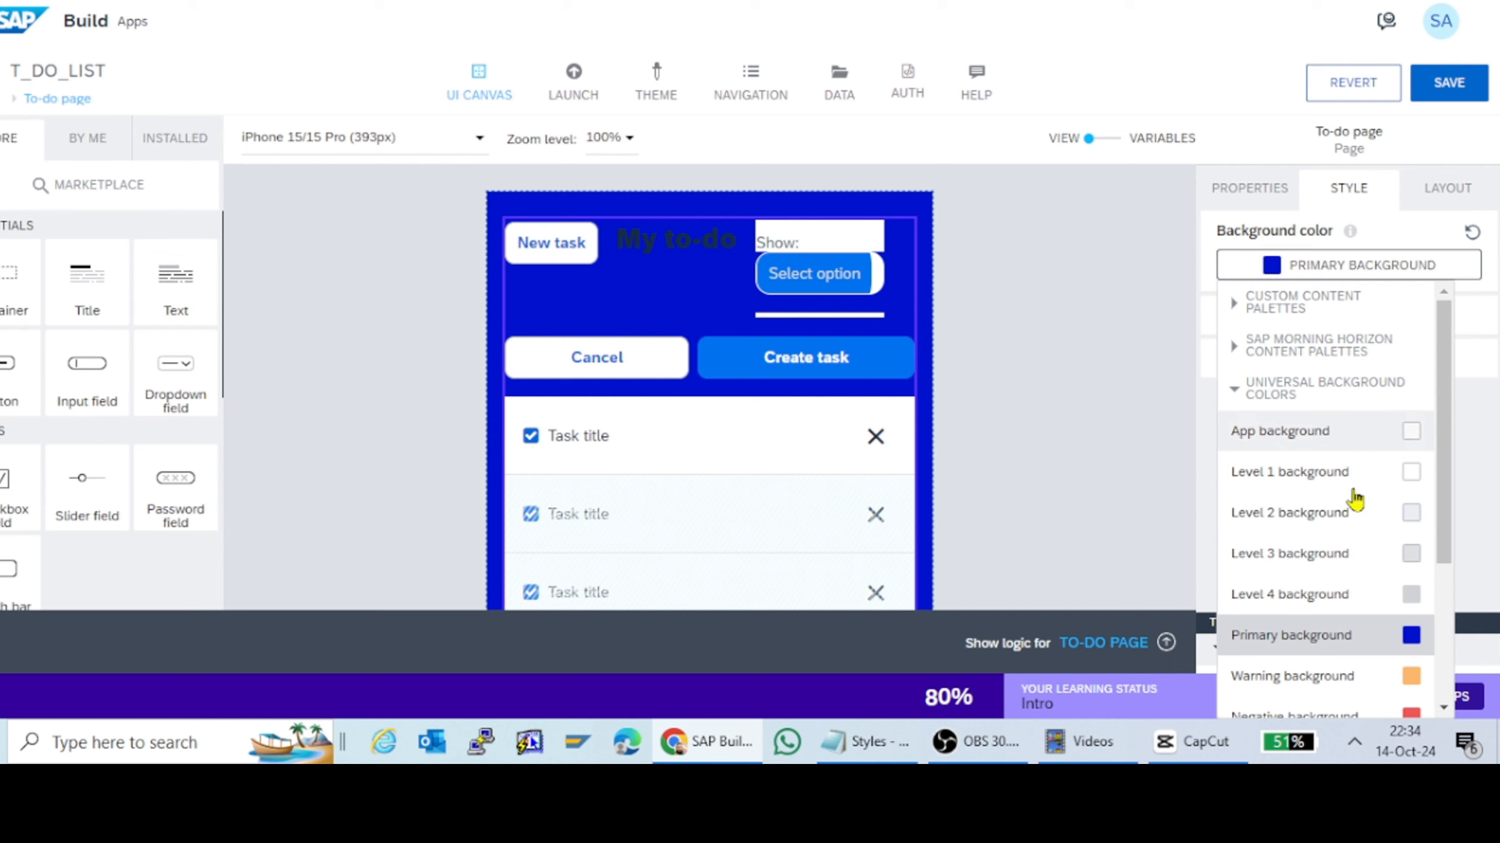
pyautogui.scroll(-3, 1403, 627)
pyautogui.click(1409, 618)
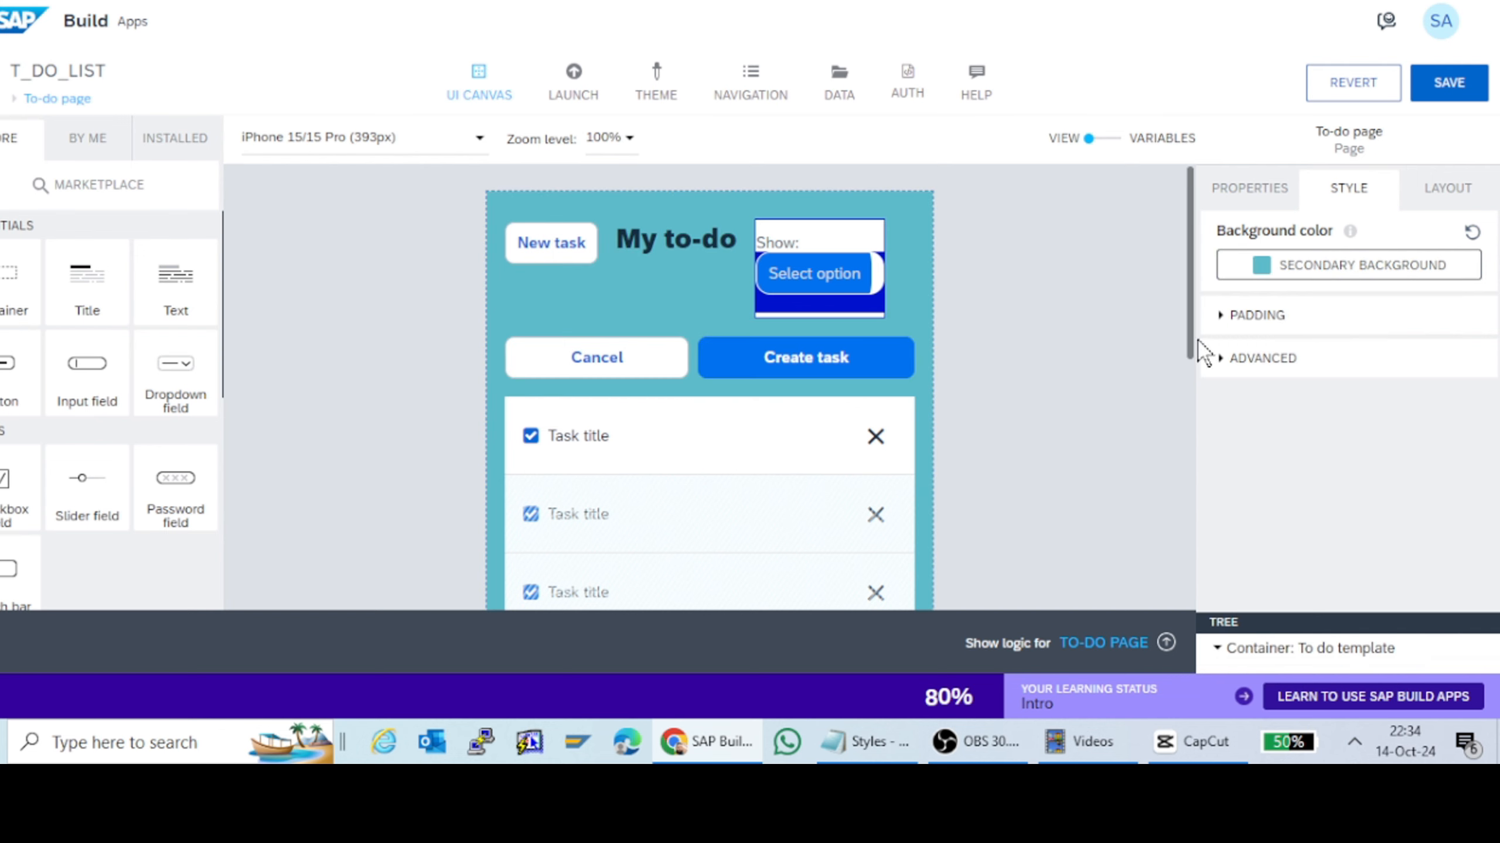
# Step: Try the S, XS, XXXS and XXXL sizes for the To-do page's top padding and set it to XL (20px)
pyautogui.click(1225, 319)
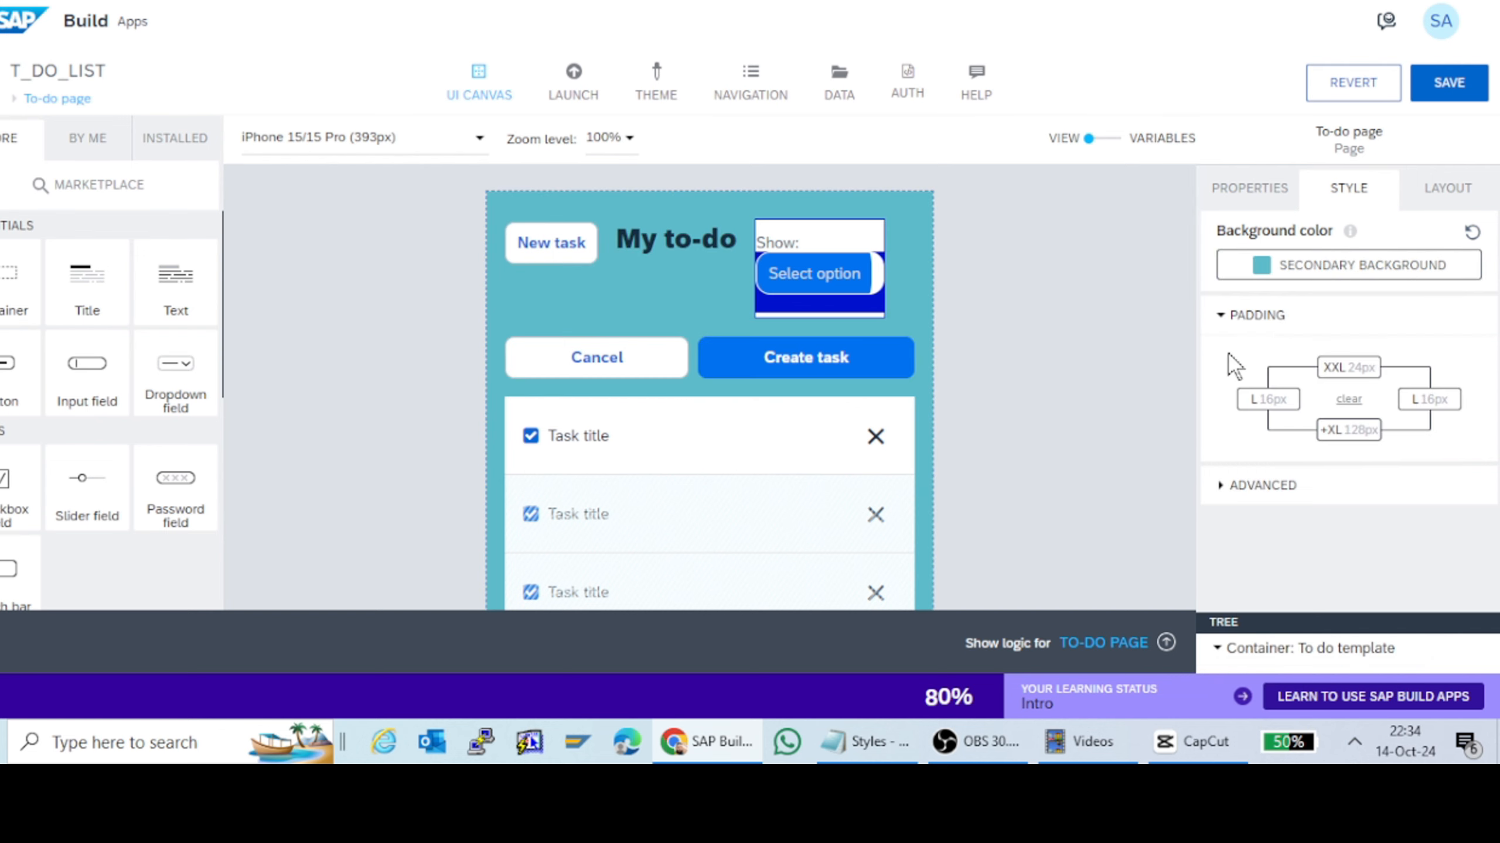
pyautogui.click(1336, 369)
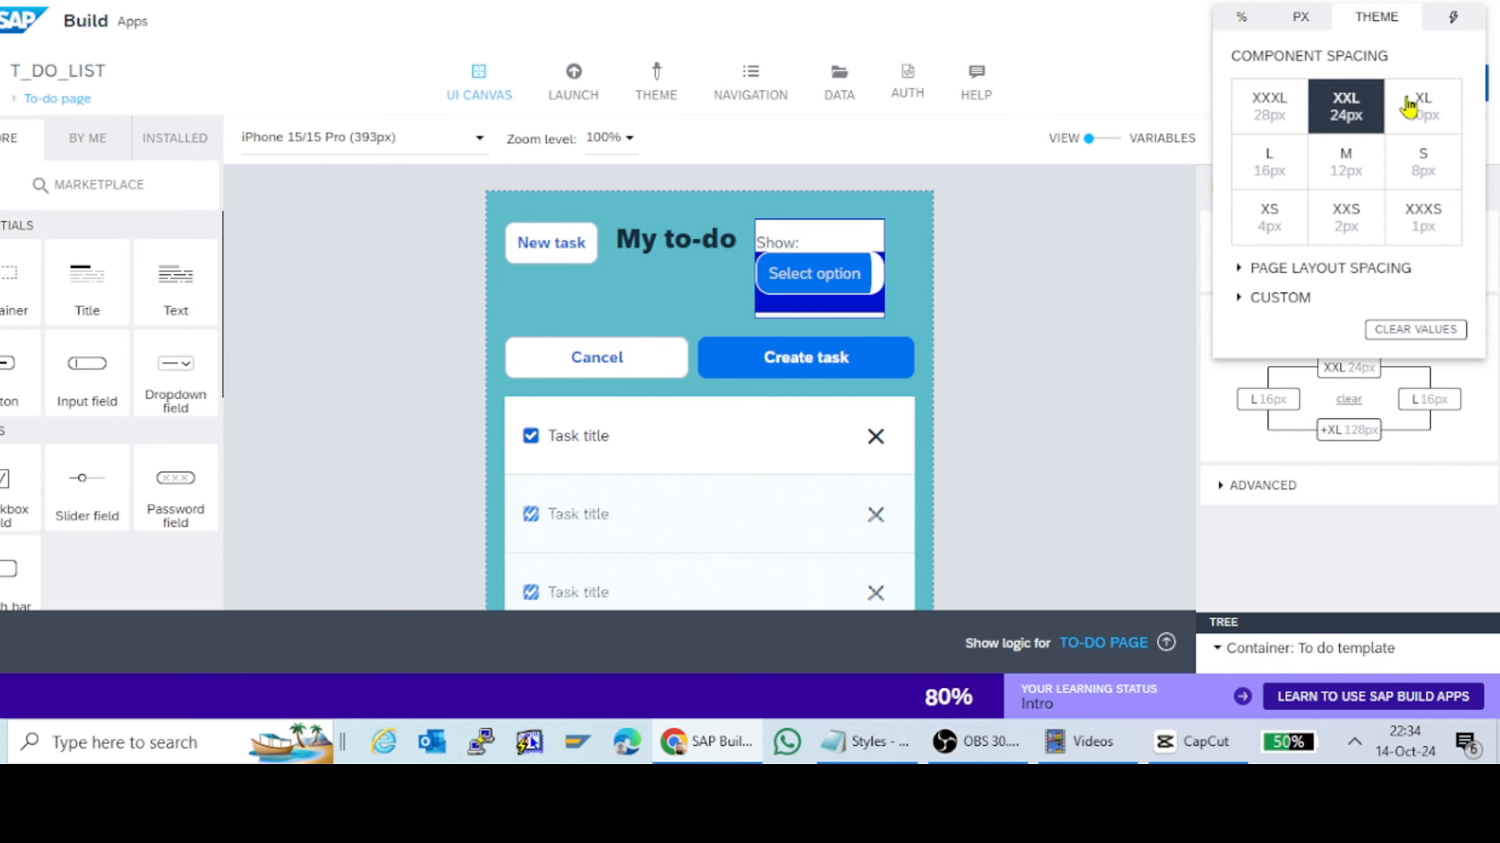
pyautogui.click(1427, 115)
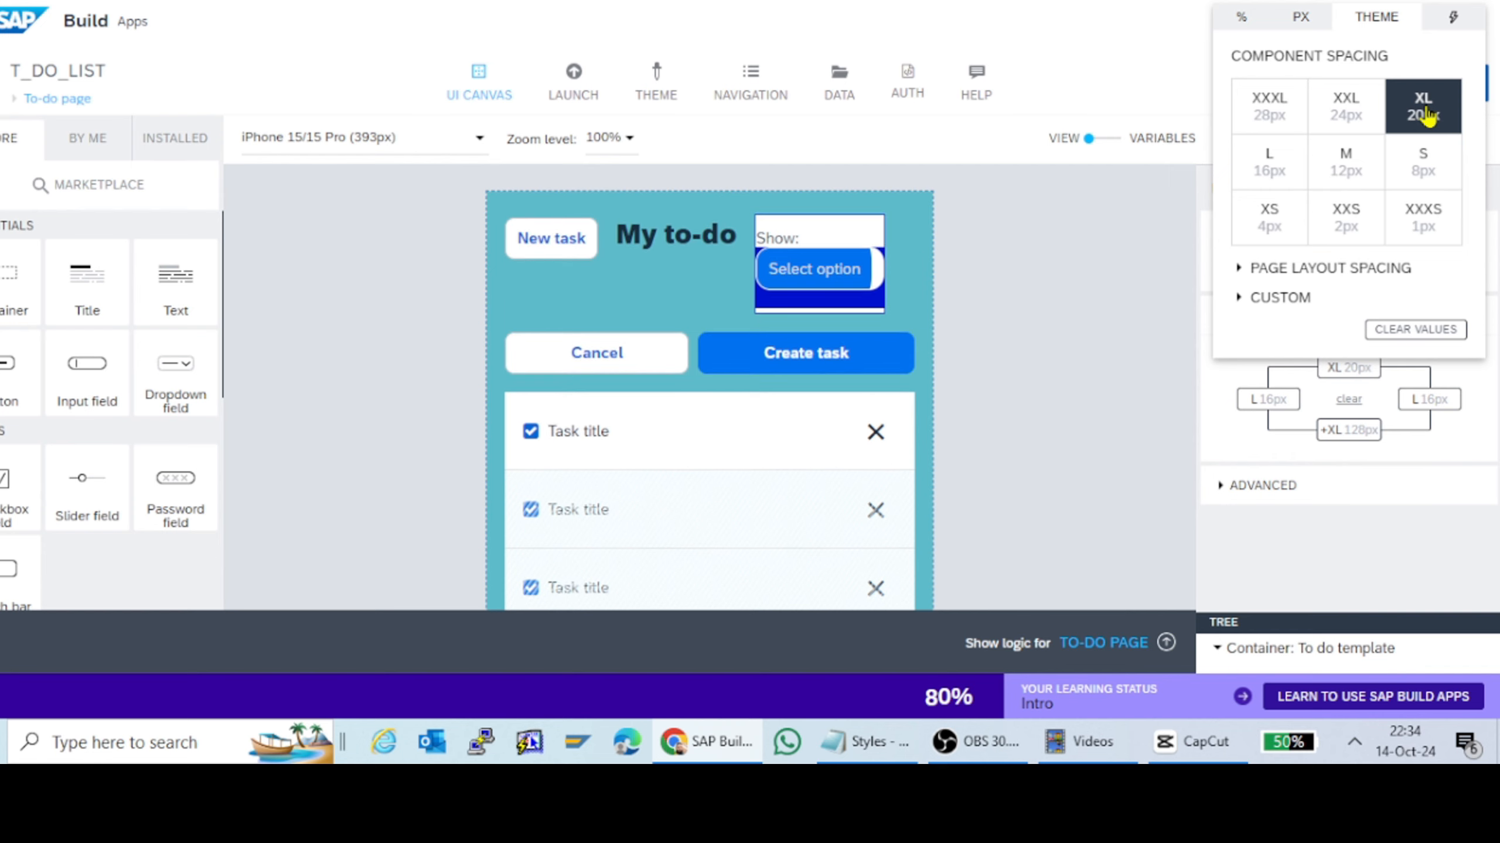
pyautogui.click(1425, 168)
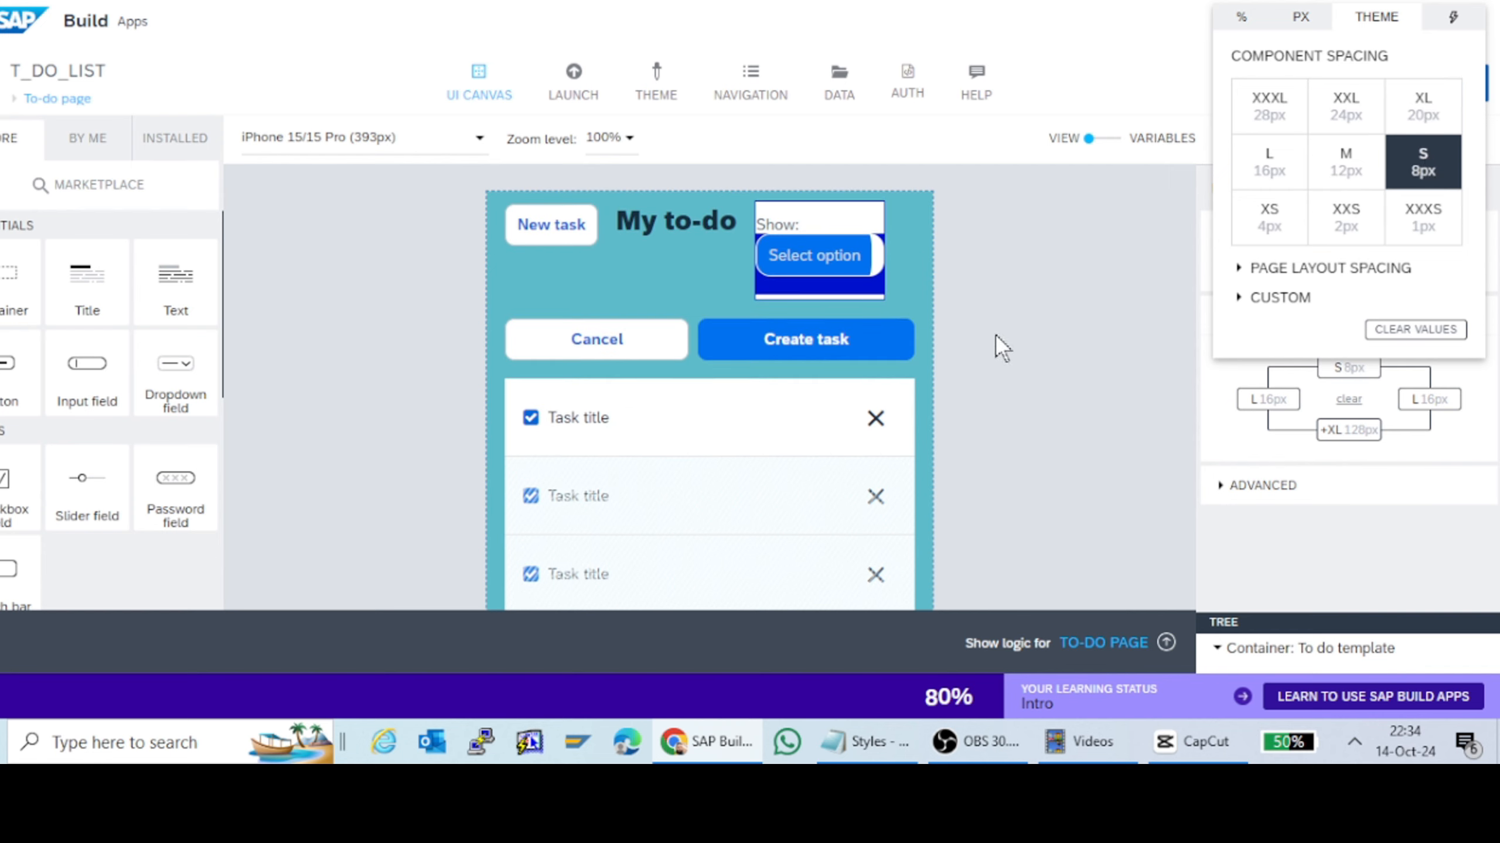
pyautogui.doubleClick(1289, 237)
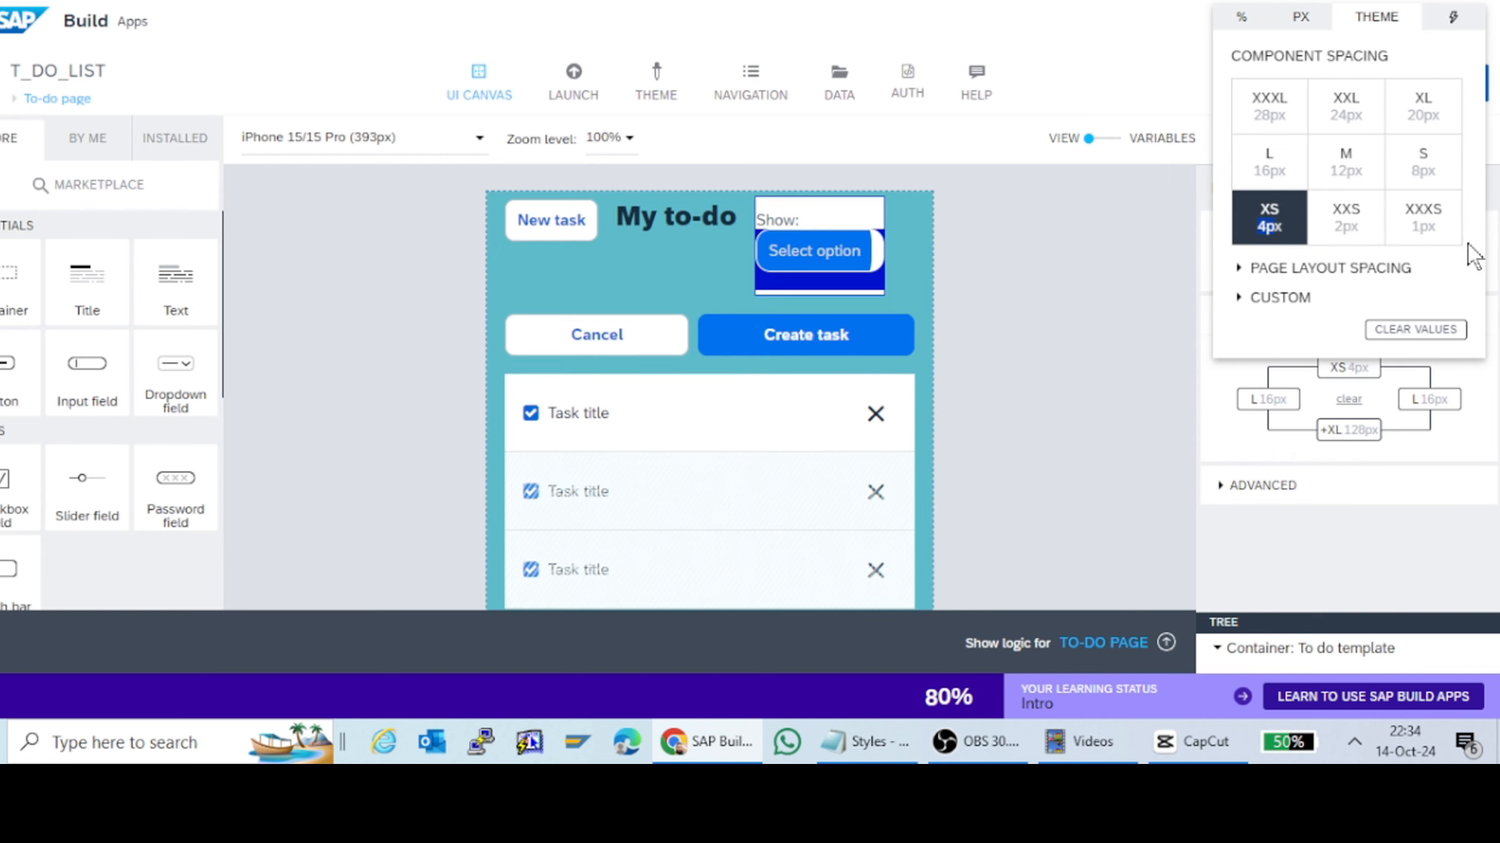
pyautogui.click(1424, 222)
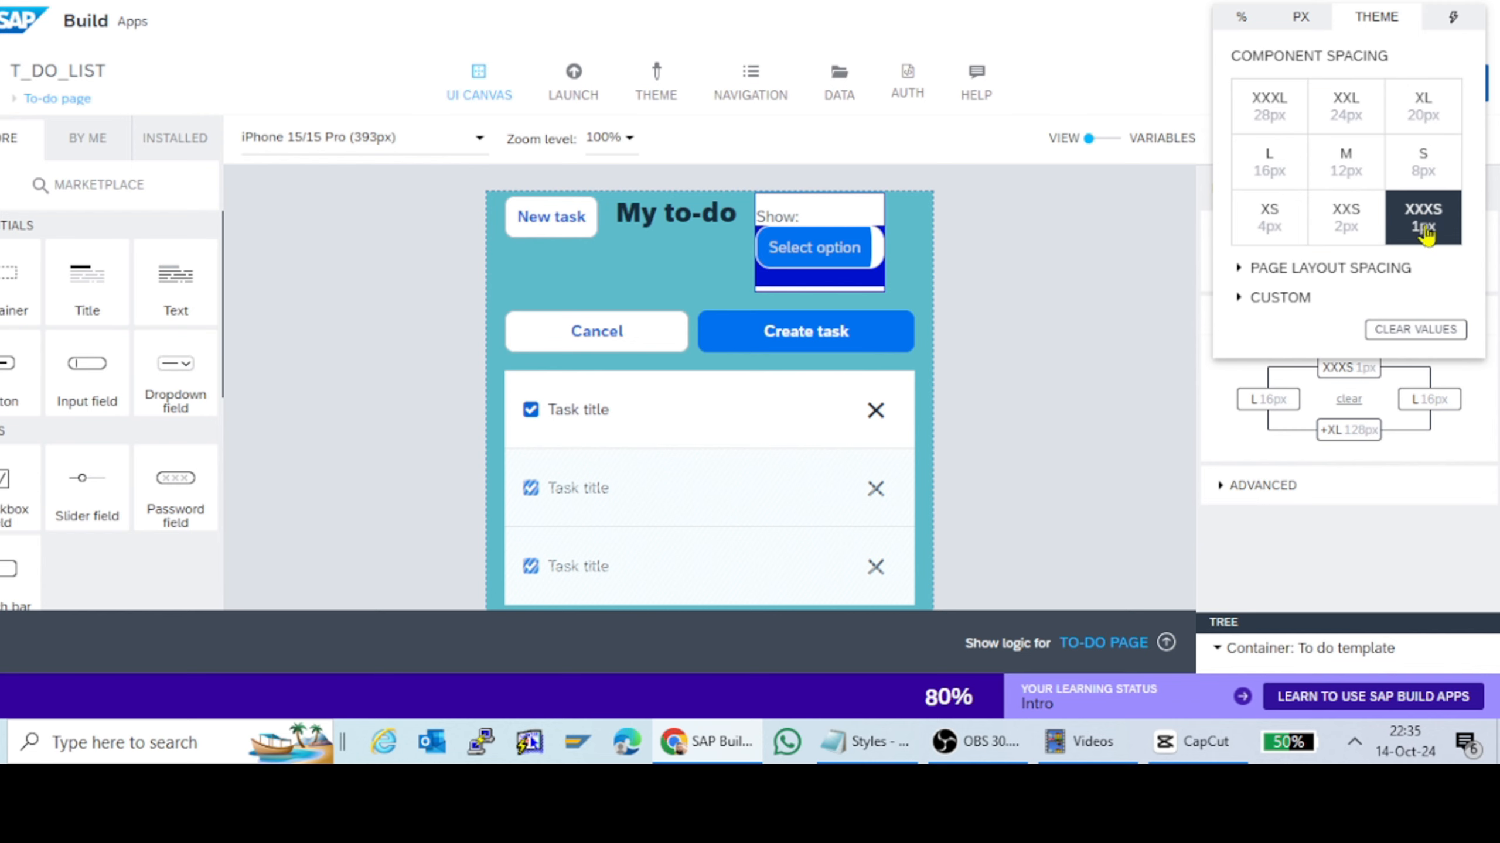
pyautogui.click(1296, 126)
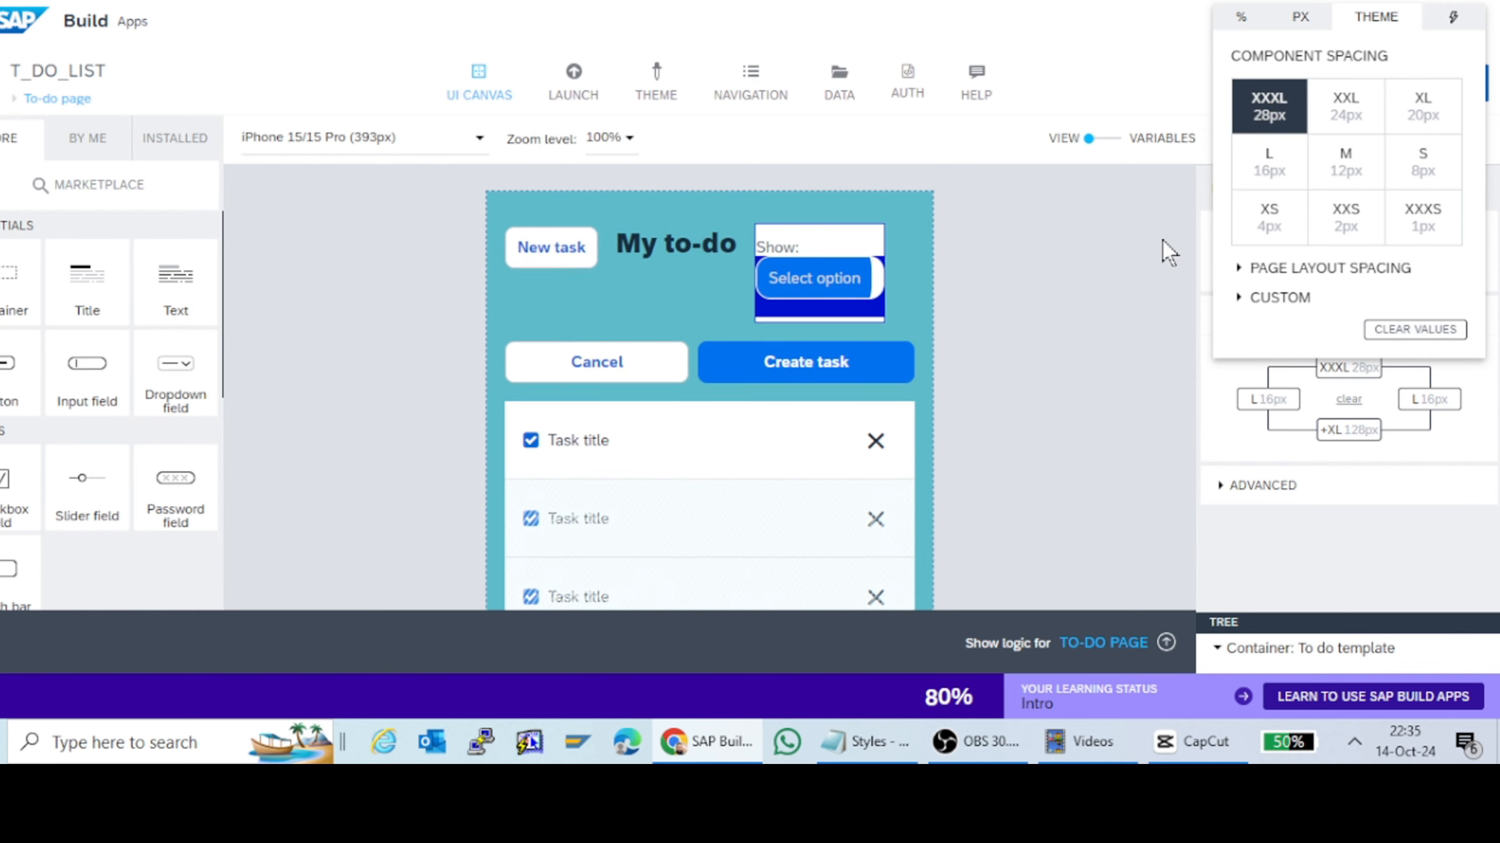
pyautogui.click(1126, 249)
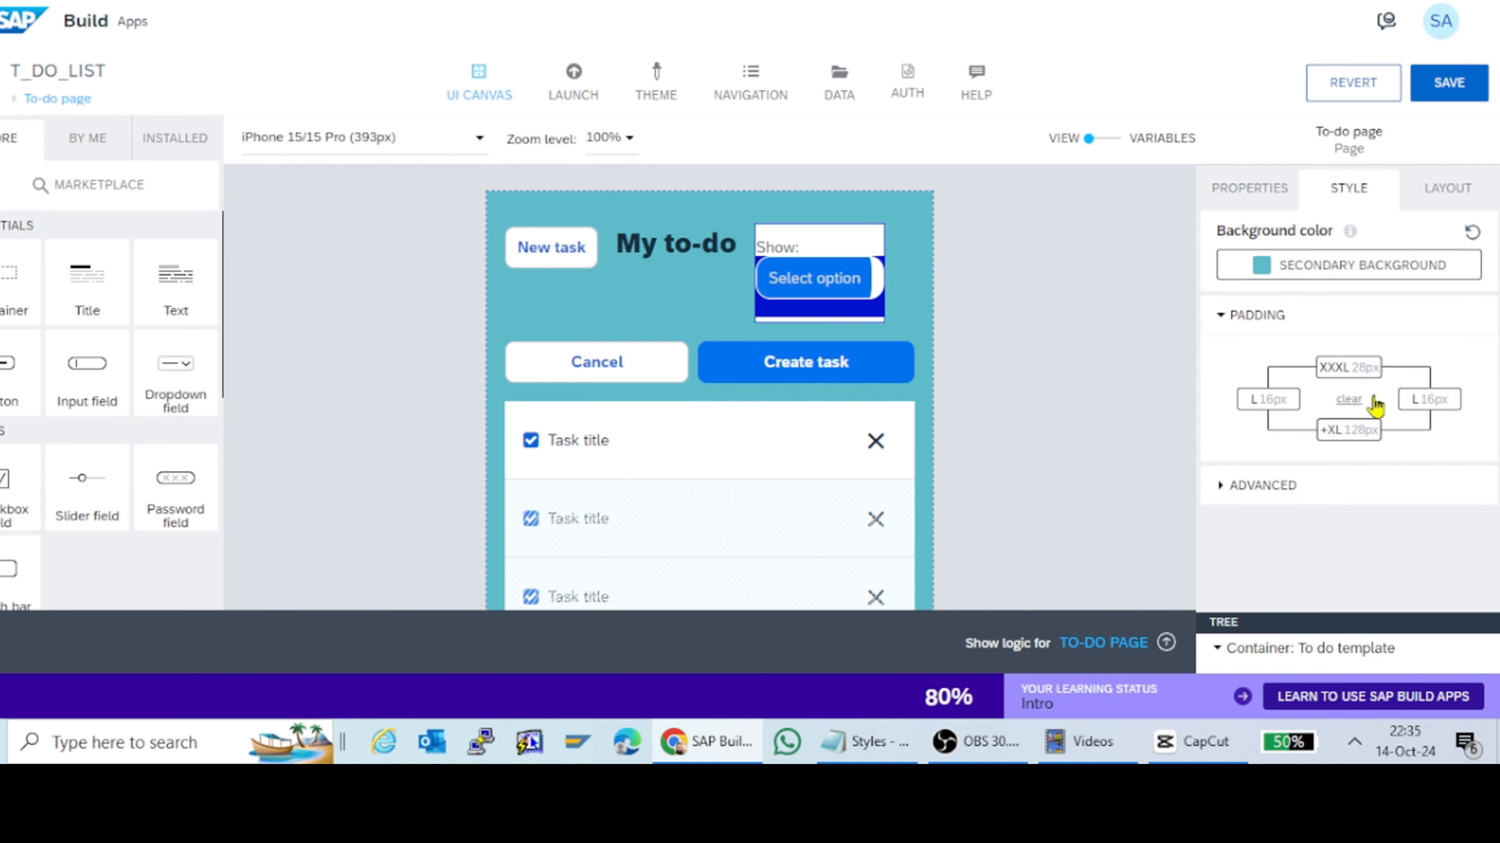
pyautogui.click(1351, 367)
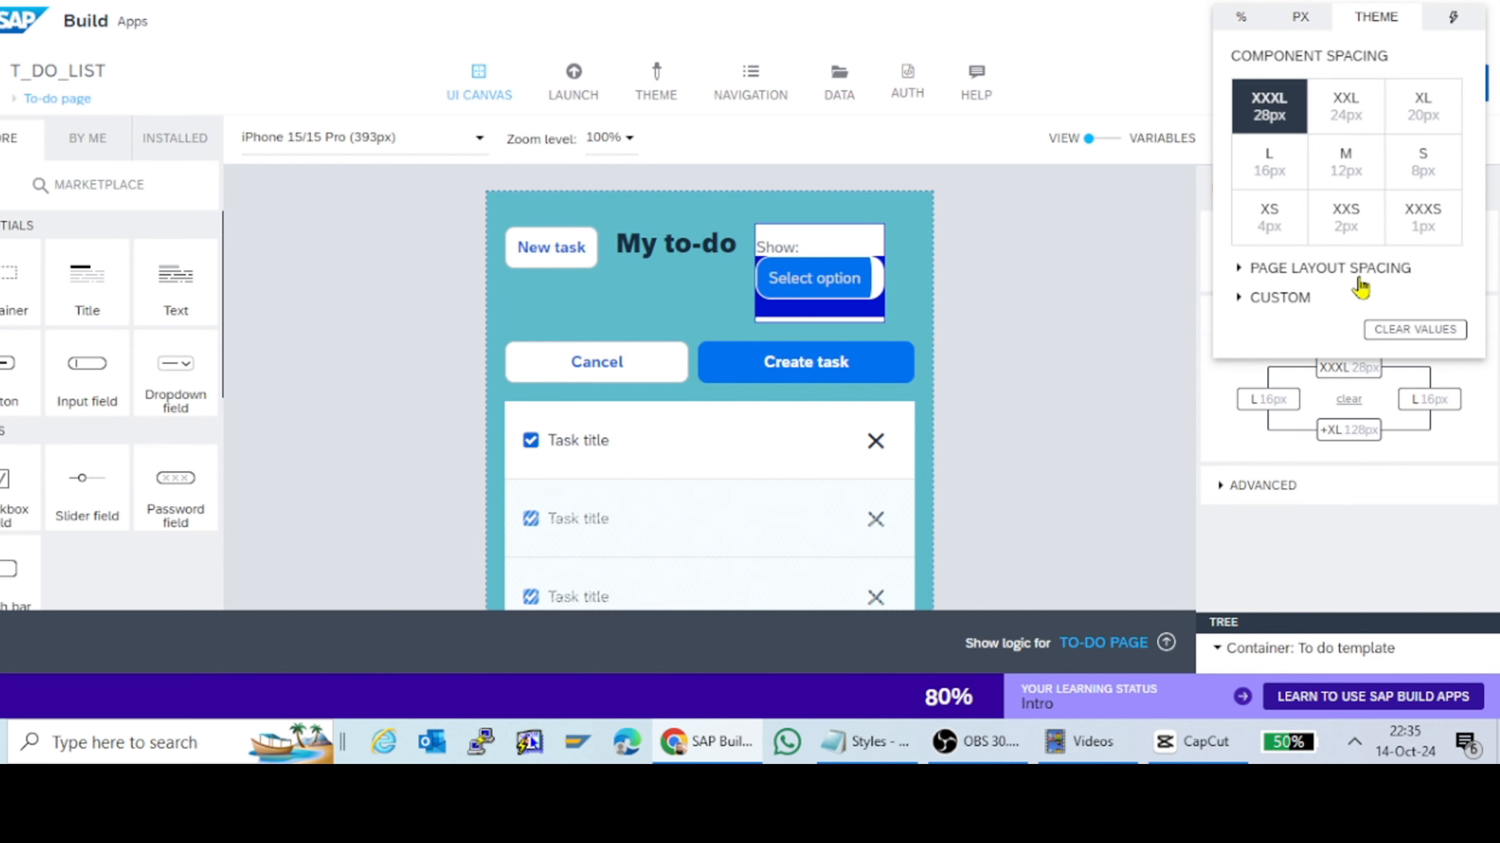
pyautogui.click(1421, 115)
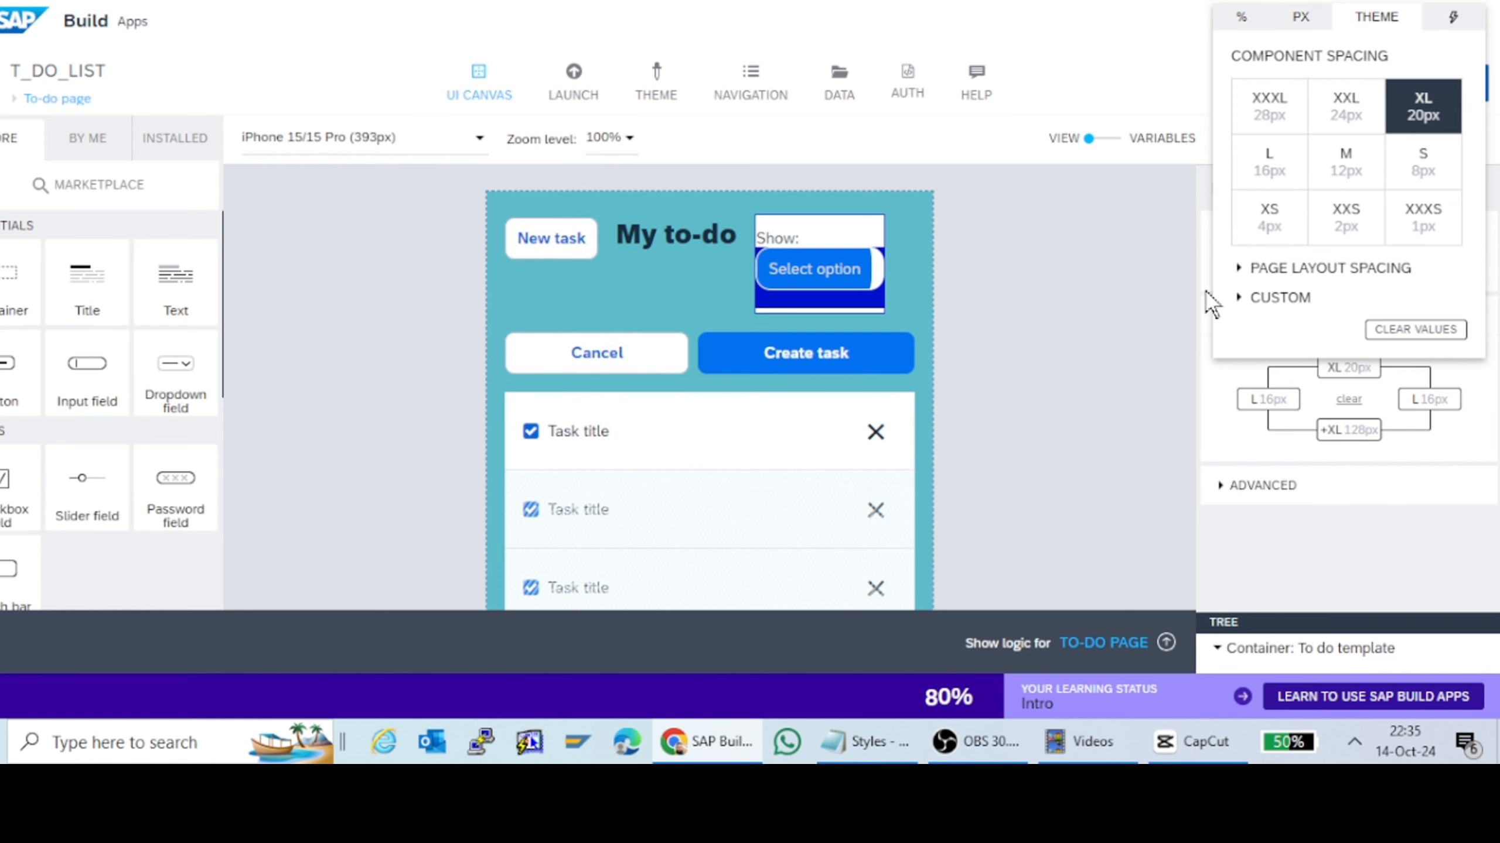
pyautogui.click(1064, 329)
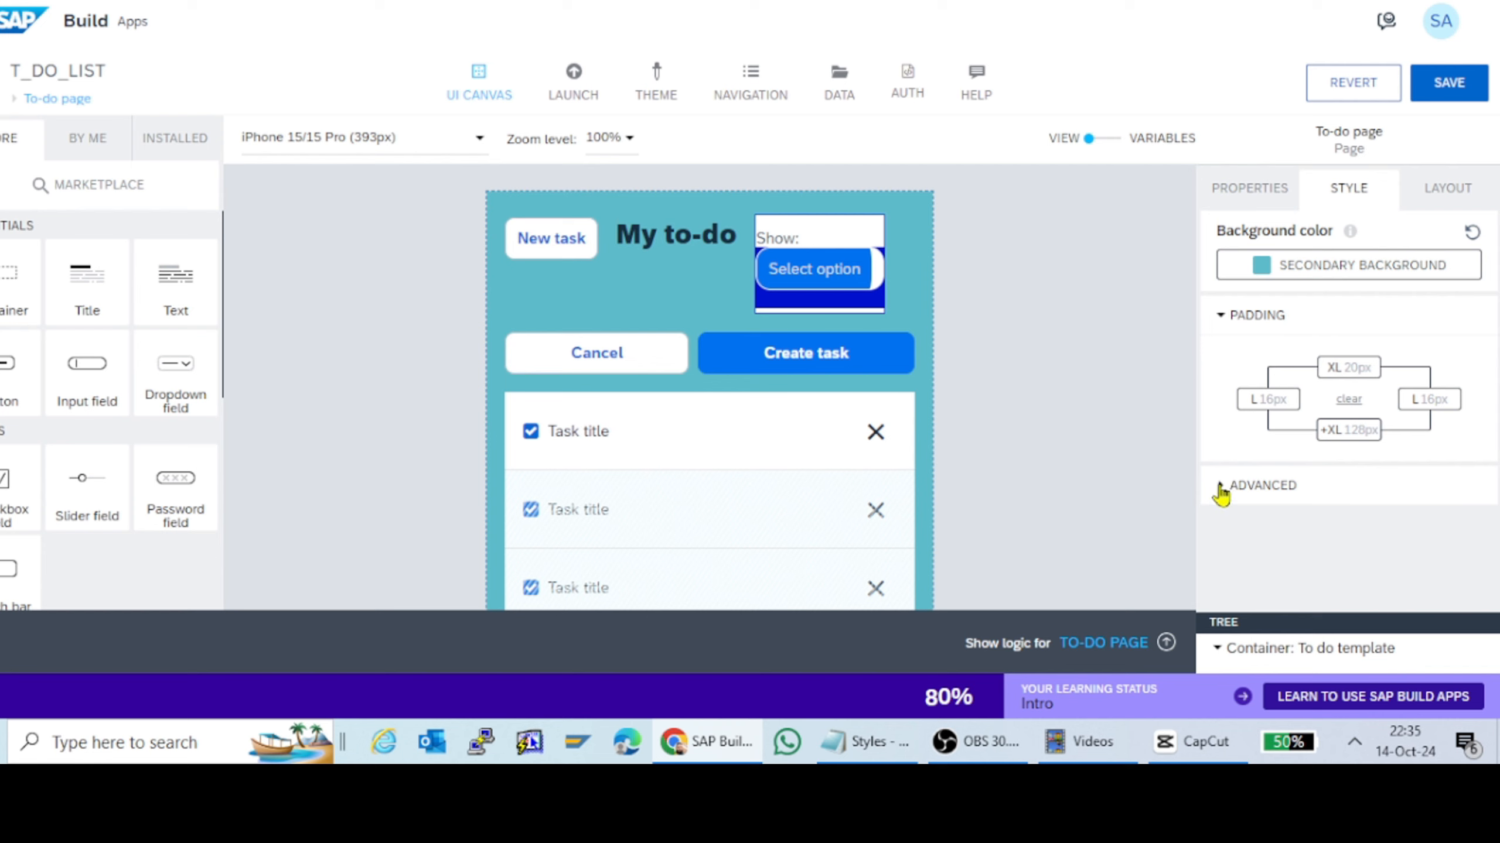
# Step: In the page's advanced style settings, try disabling Stretch to the viewport height, turn it back on and check the page's lower end
pyautogui.click(1223, 489)
pyautogui.scroll(-1, 1326, 470)
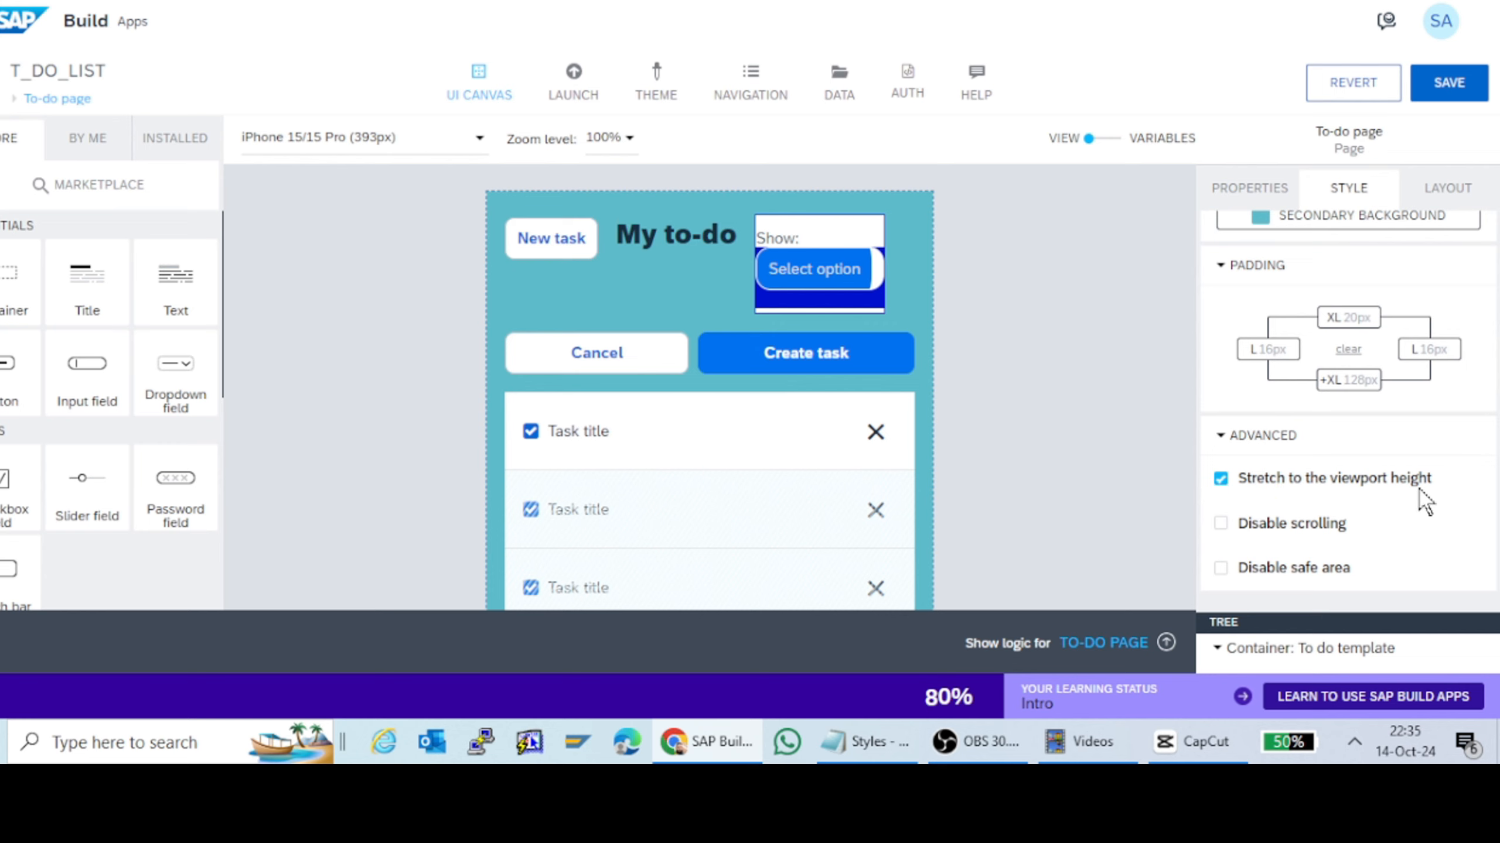
pyautogui.scroll(-5, 962, 338)
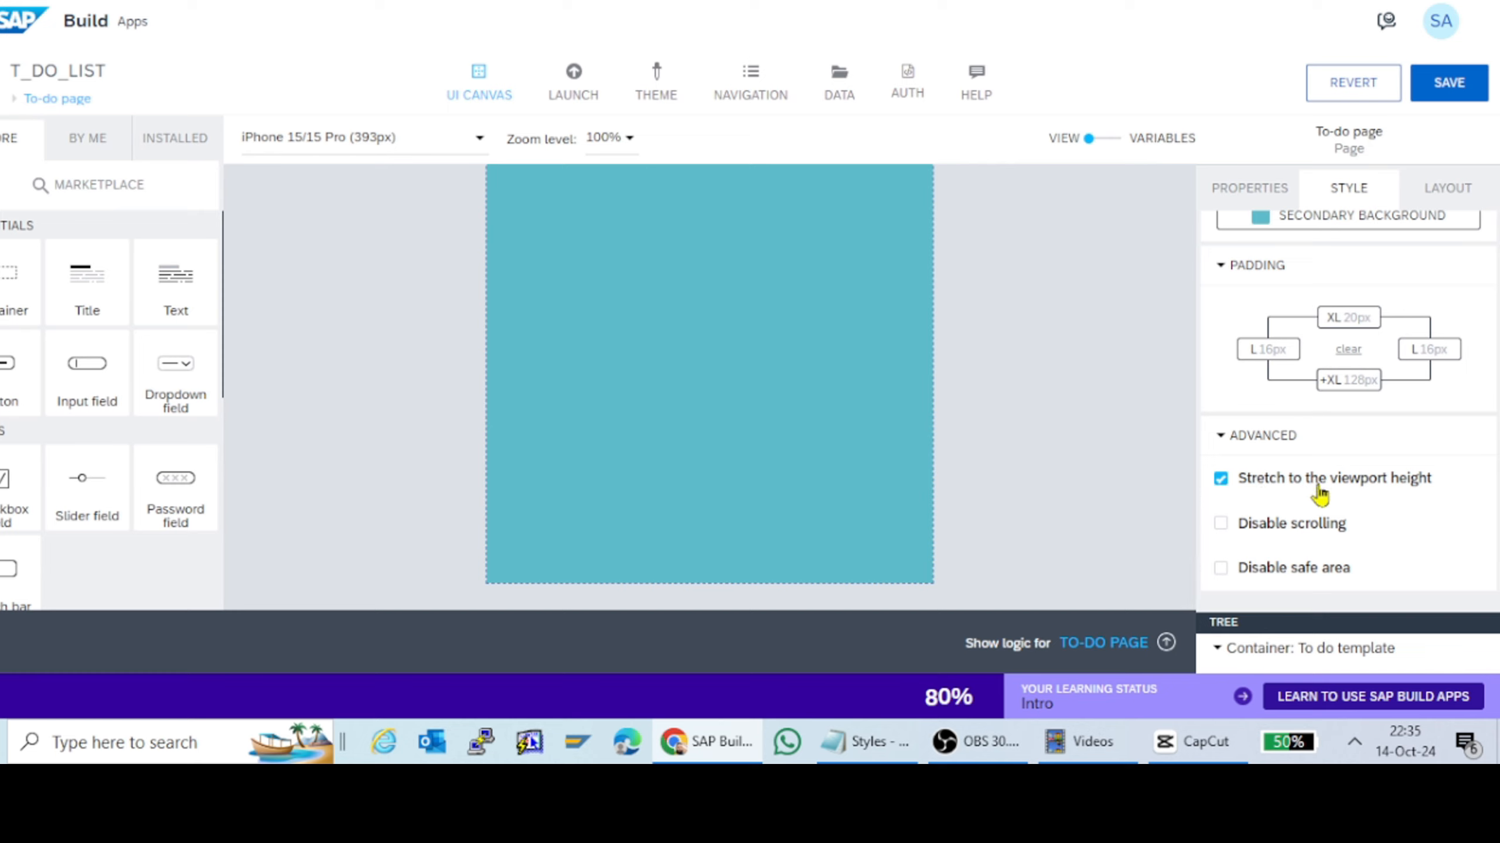
pyautogui.click(1220, 480)
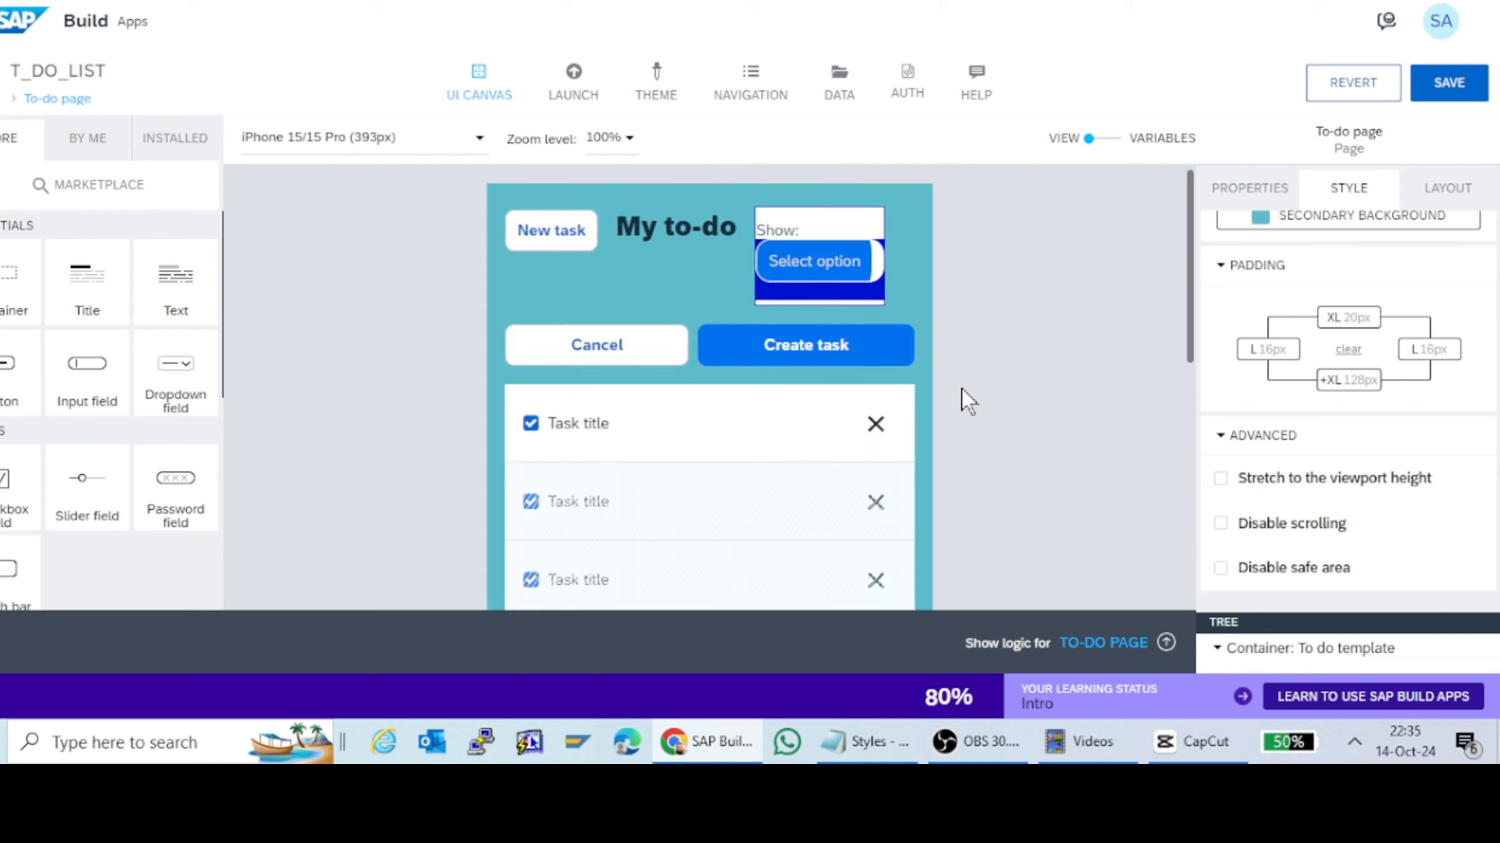
pyautogui.scroll(-1, 962, 386)
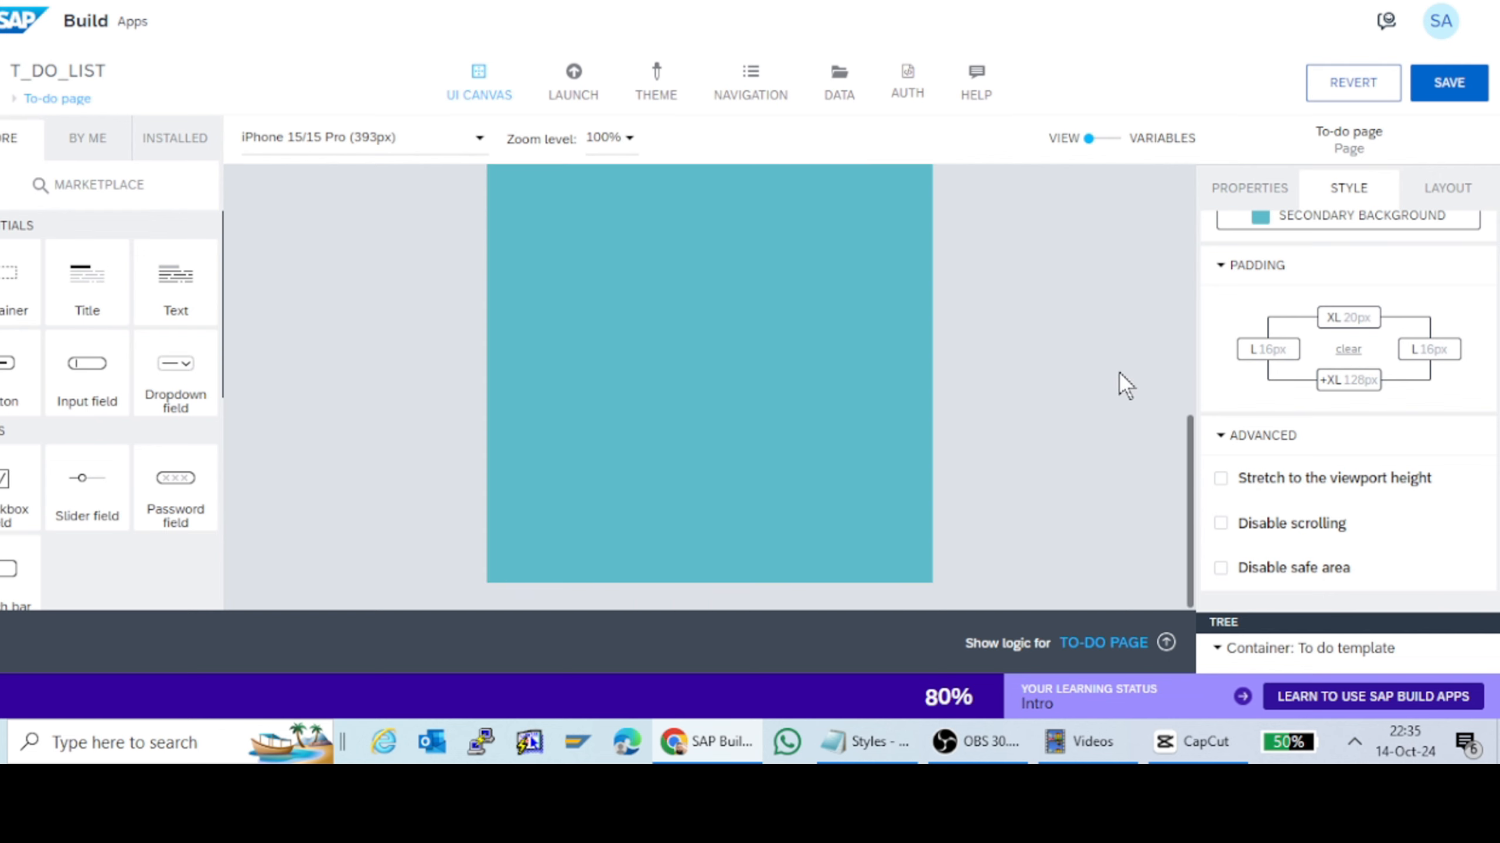
pyautogui.click(1222, 486)
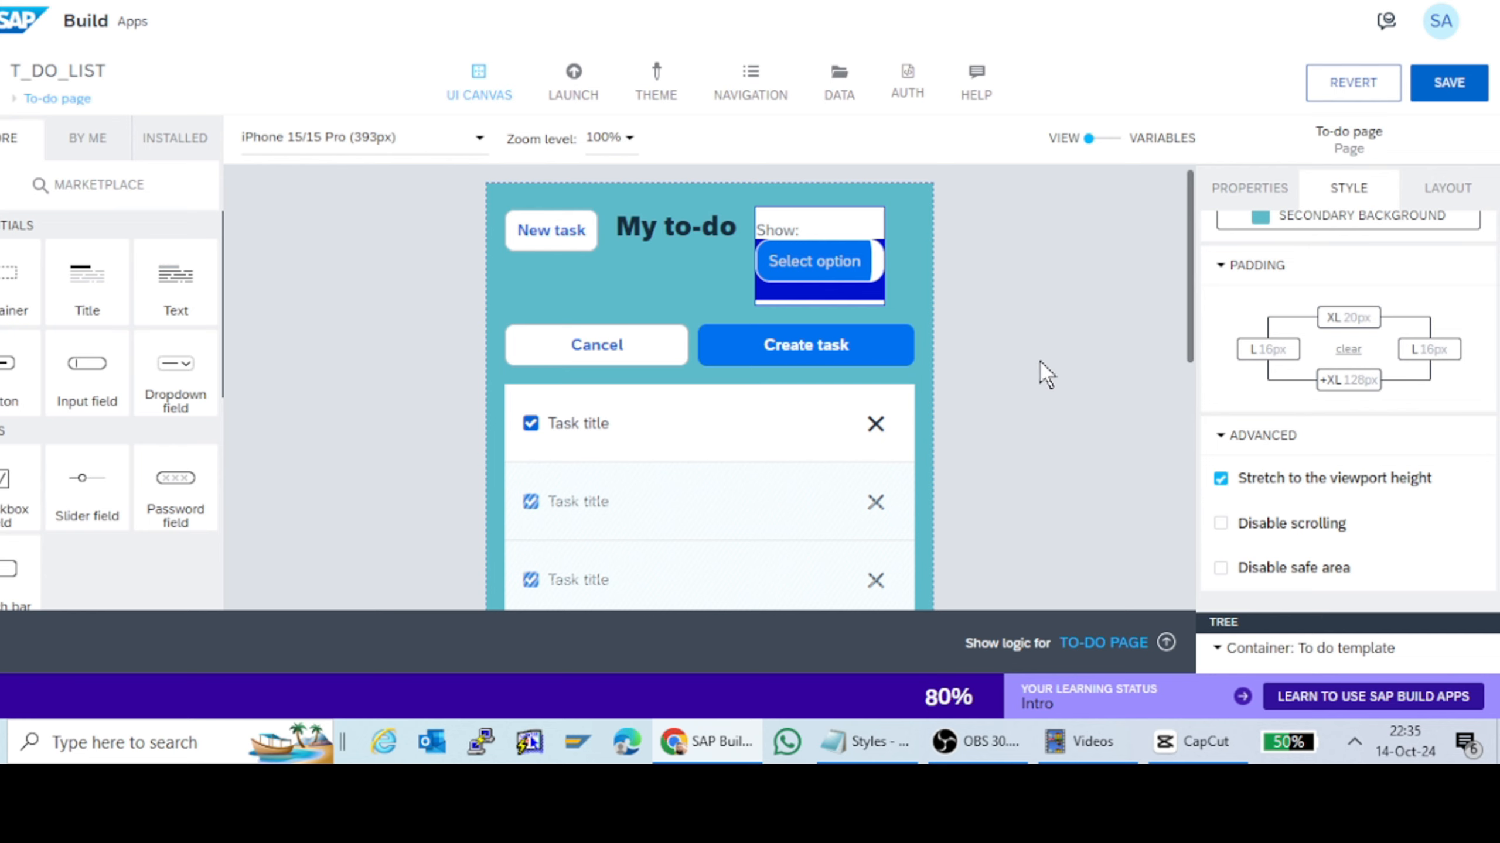
pyautogui.scroll(-5, 1045, 372)
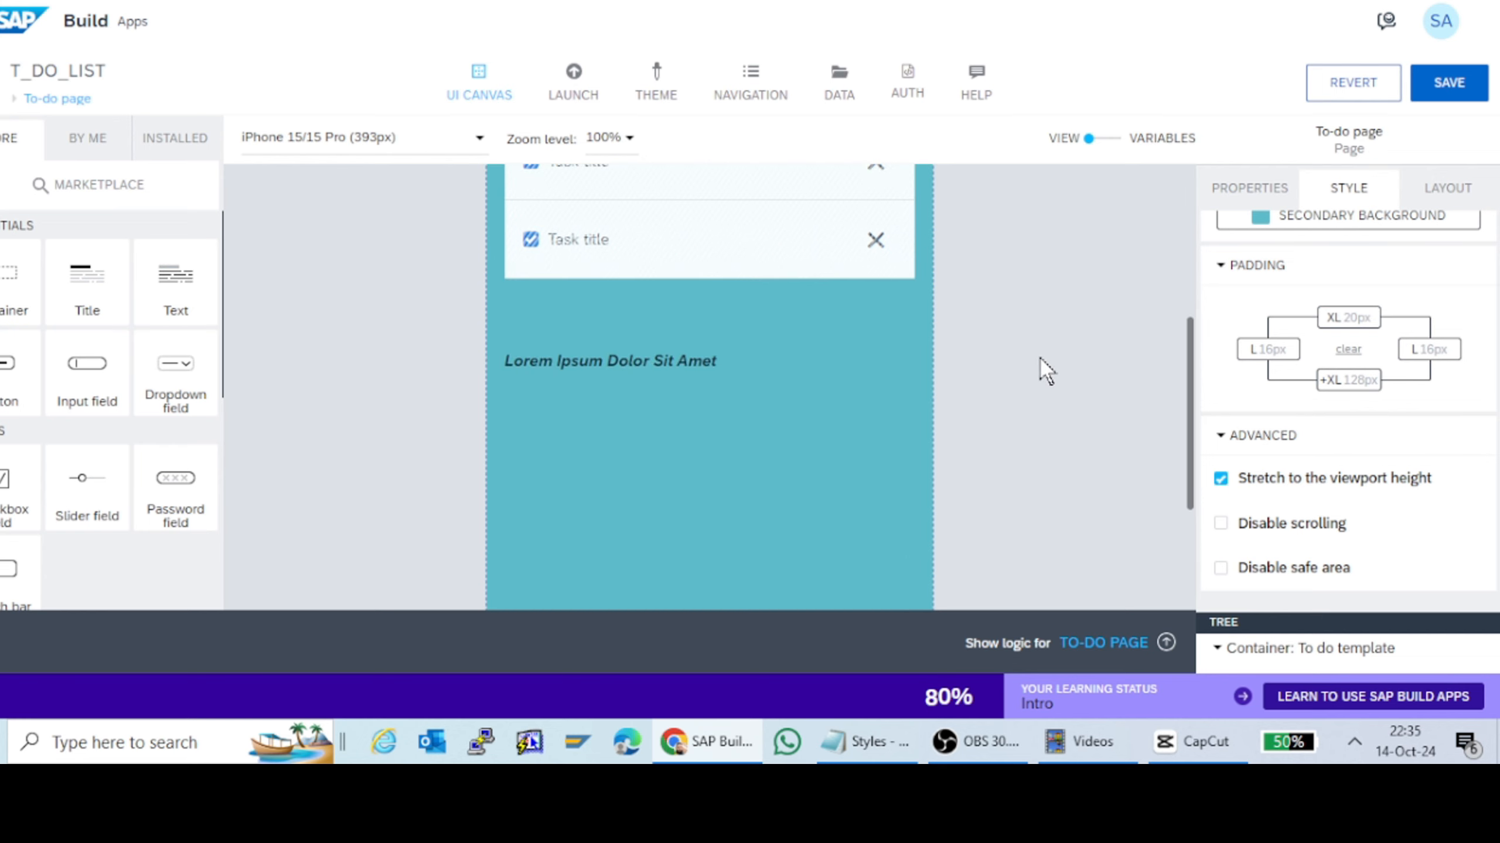
pyautogui.scroll(-5, 1046, 369)
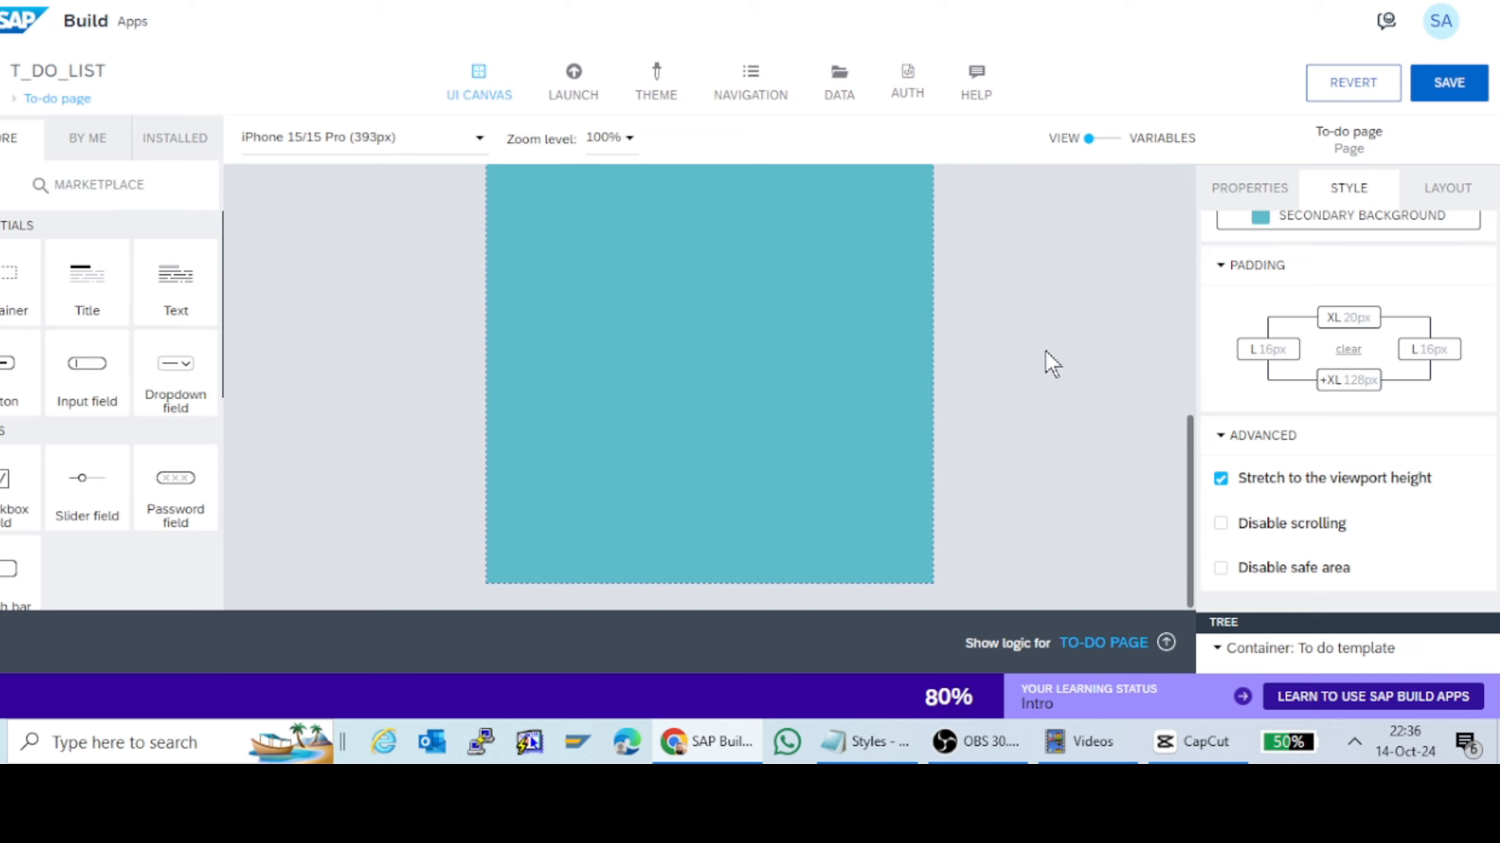
# Step: Turn on Disable scrolling for the To-do page and look over the page on the canvas
pyautogui.click(1220, 523)
pyautogui.scroll(8, 997, 319)
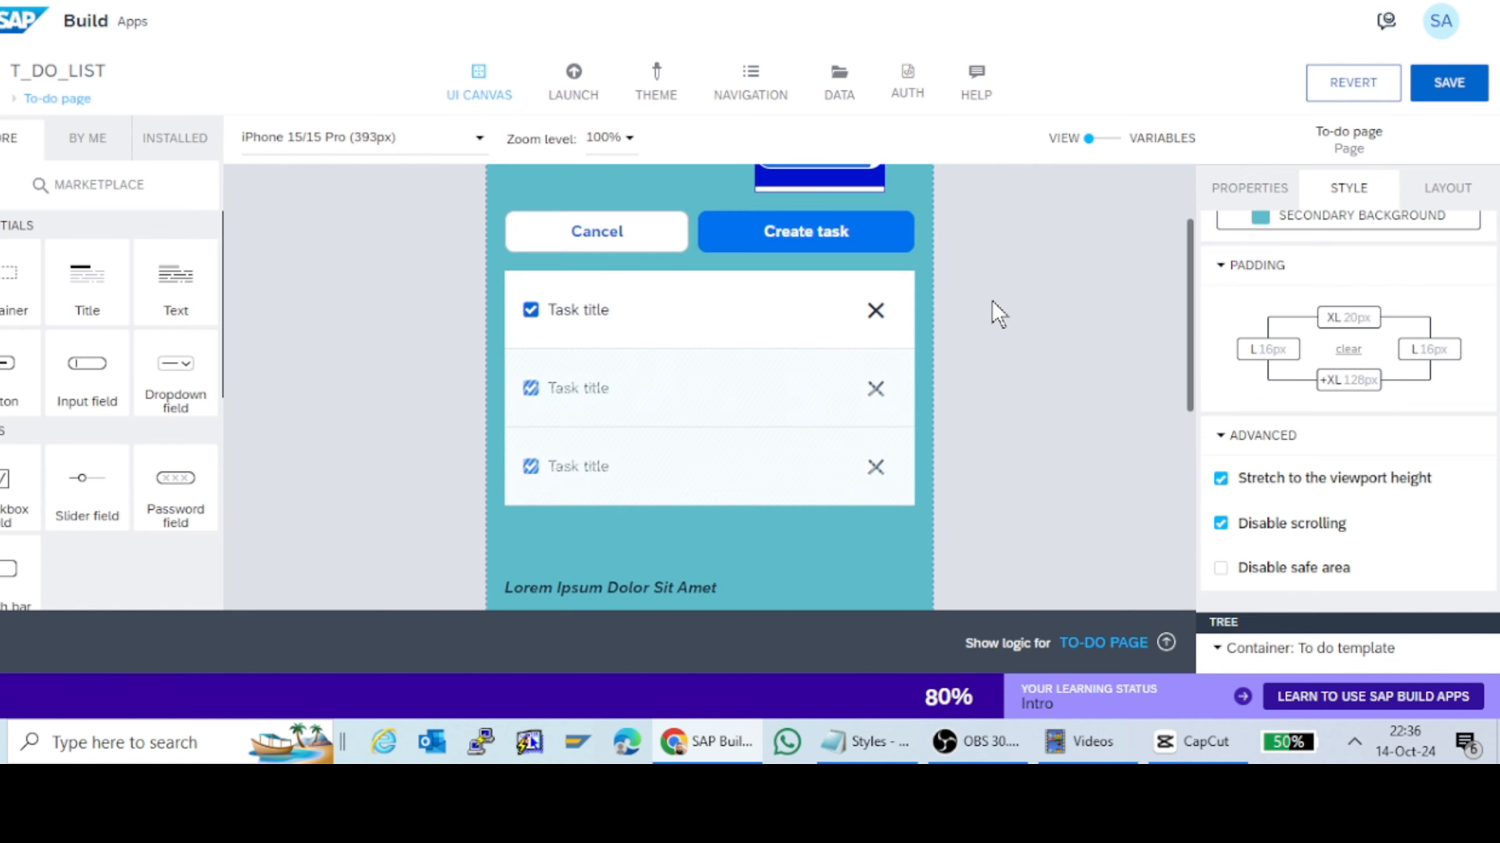
pyautogui.scroll(3, 992, 301)
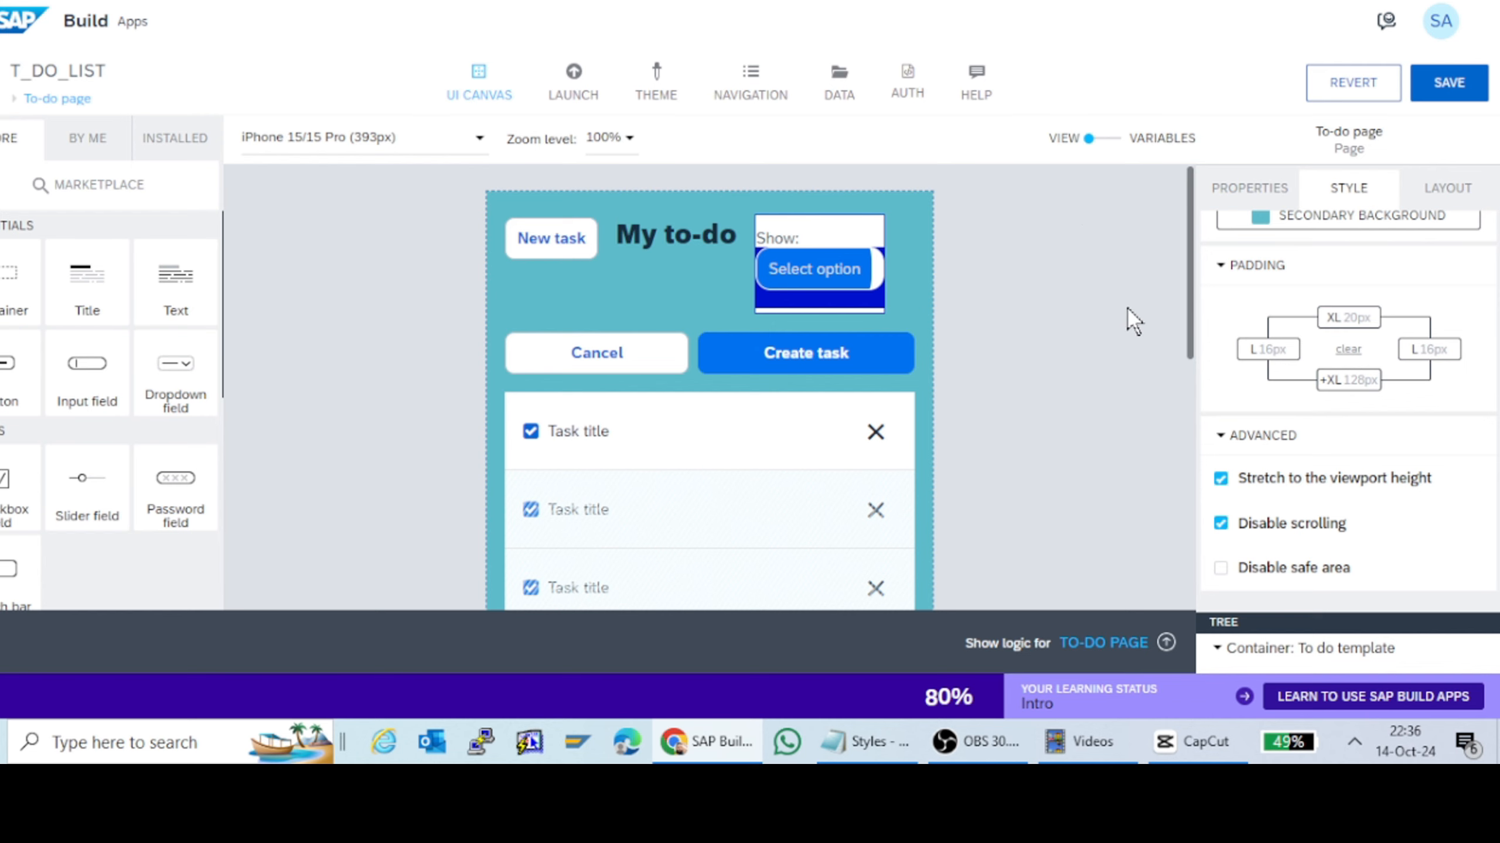
pyautogui.scroll(-5, 1128, 319)
pyautogui.scroll(2, 1129, 319)
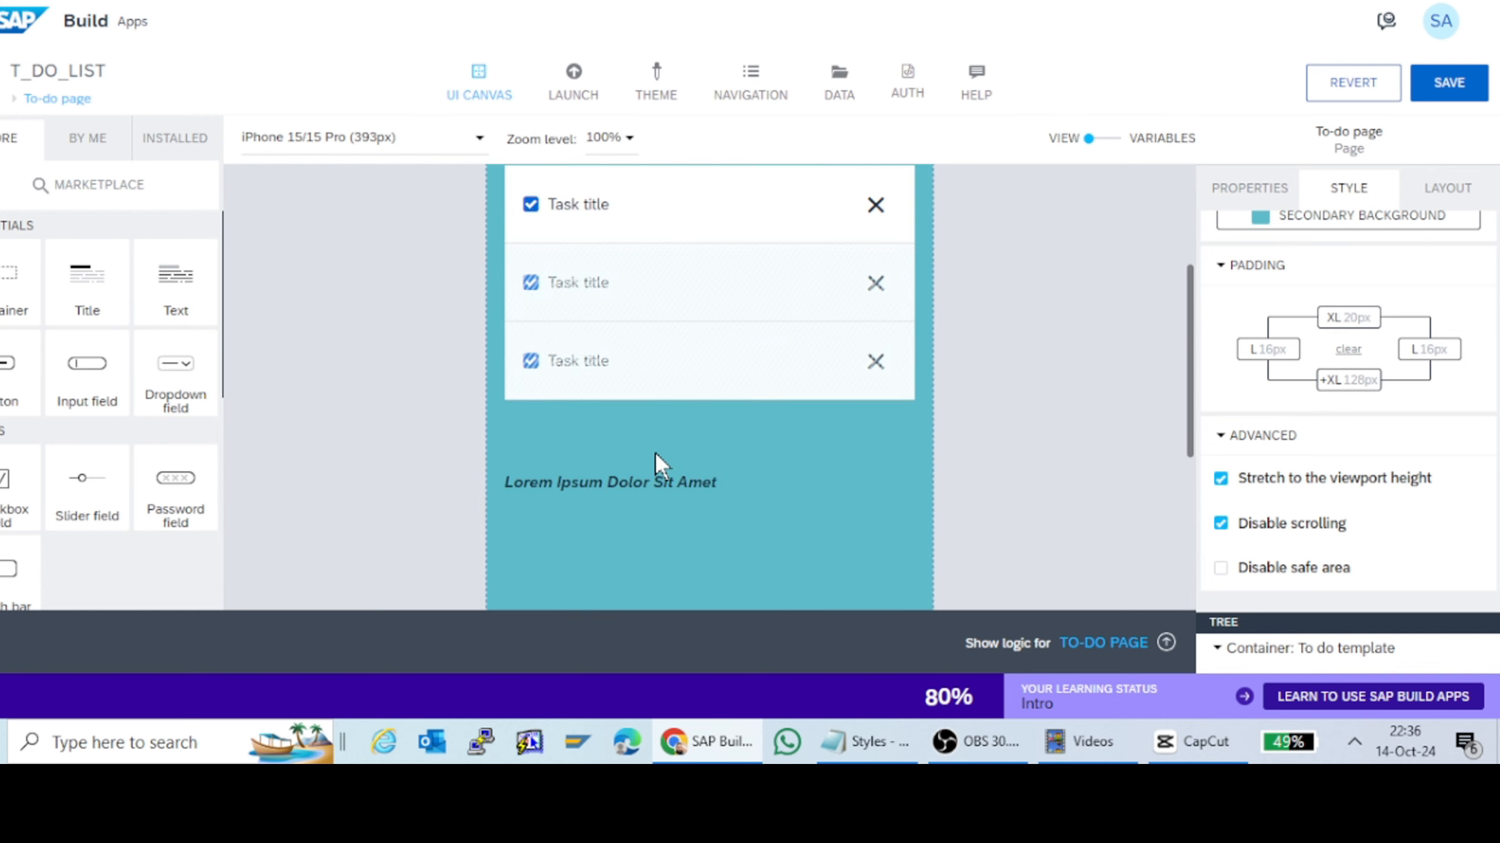
# Step: Select the Lorem Ipsum text below the task list and review its typography, text decoration and text transform settings
pyautogui.click(643, 480)
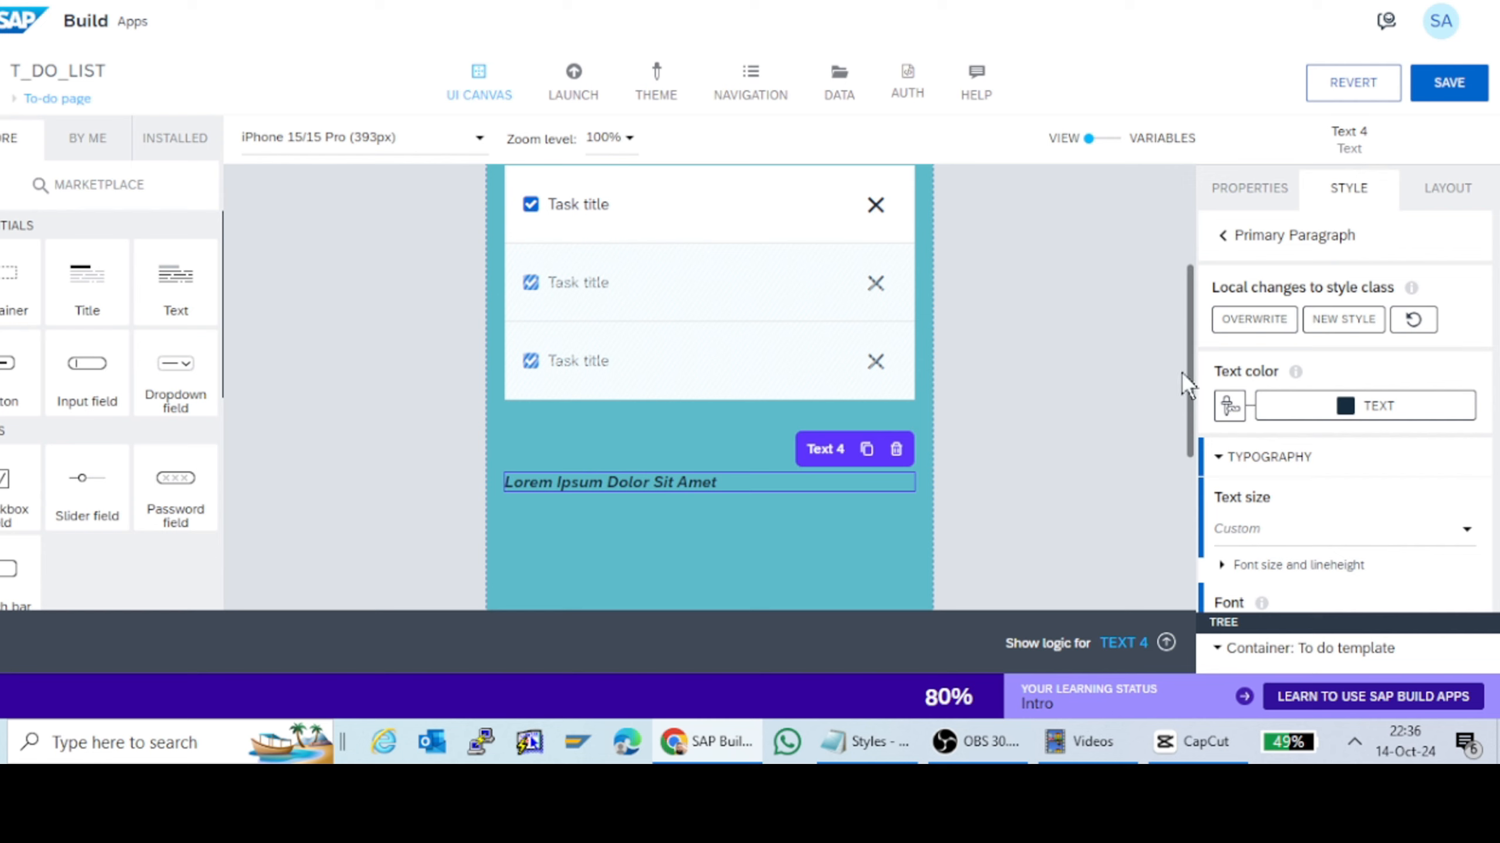
pyautogui.scroll(-5, 1369, 429)
pyautogui.scroll(-4, 1376, 426)
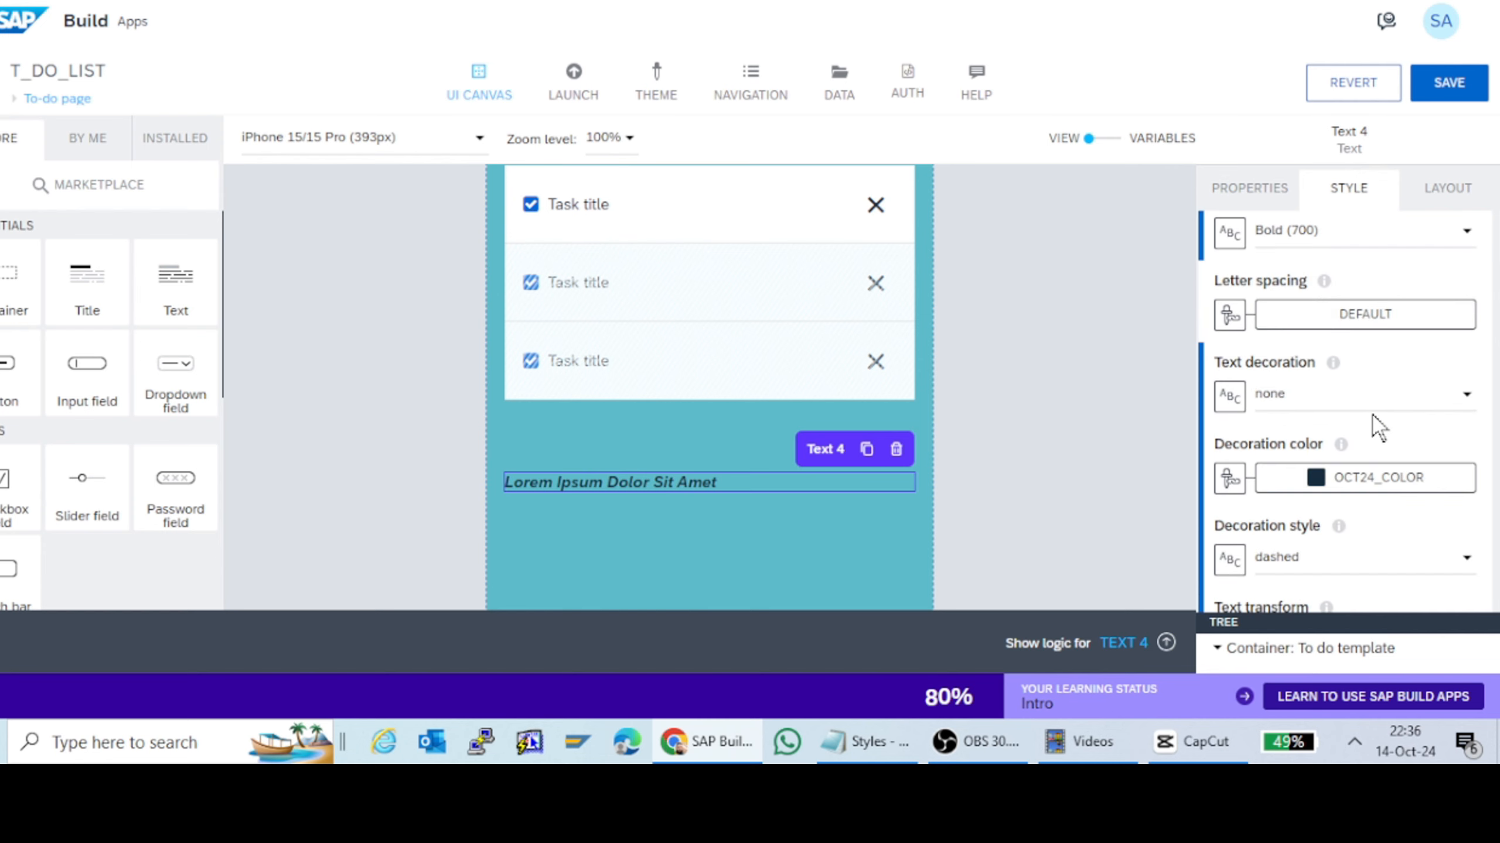
pyautogui.scroll(-2, 1373, 416)
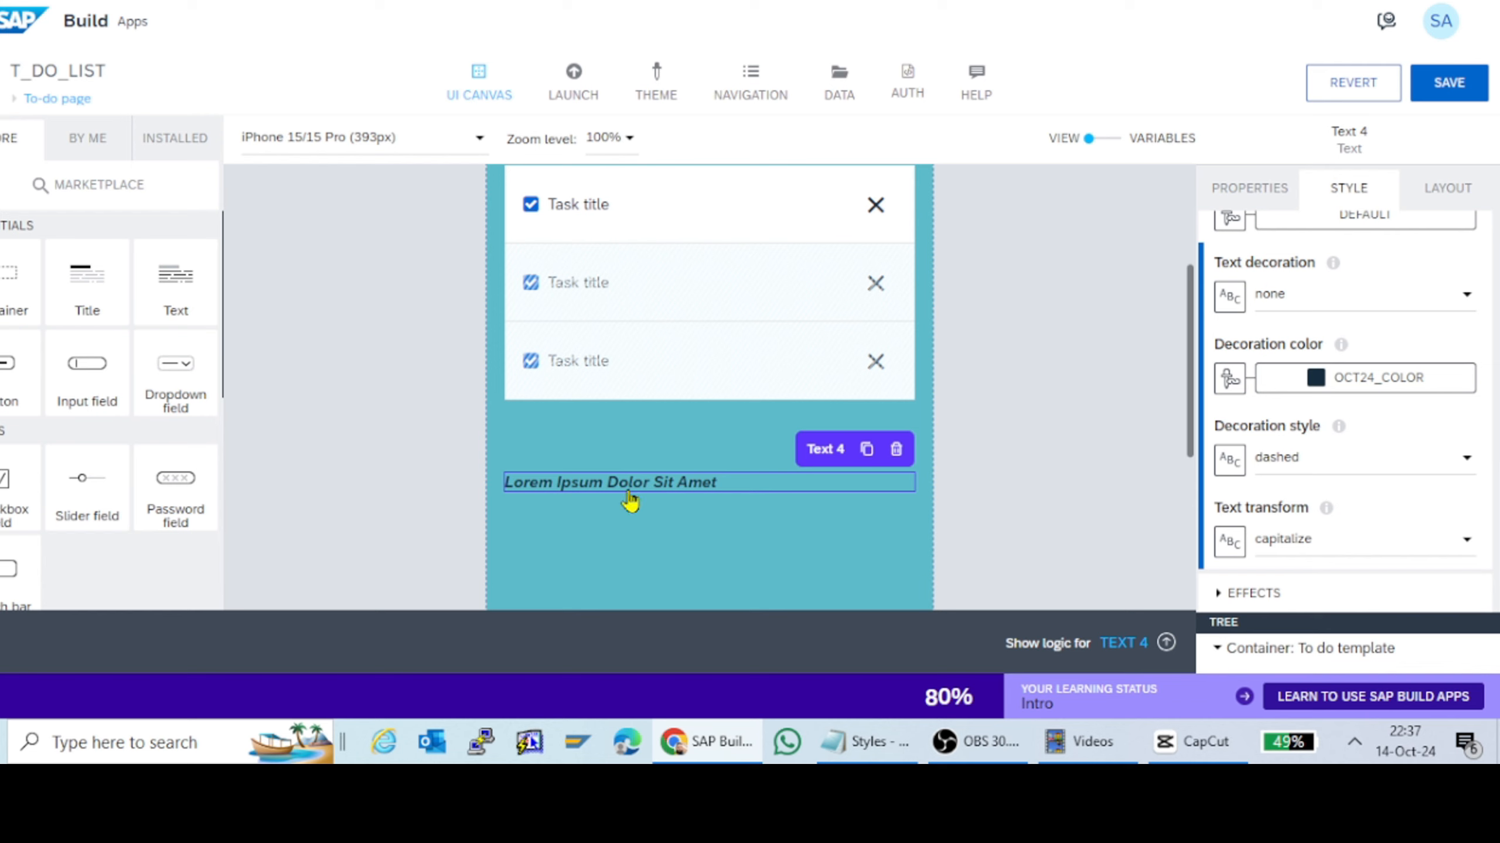
pyautogui.doubleClick(704, 485)
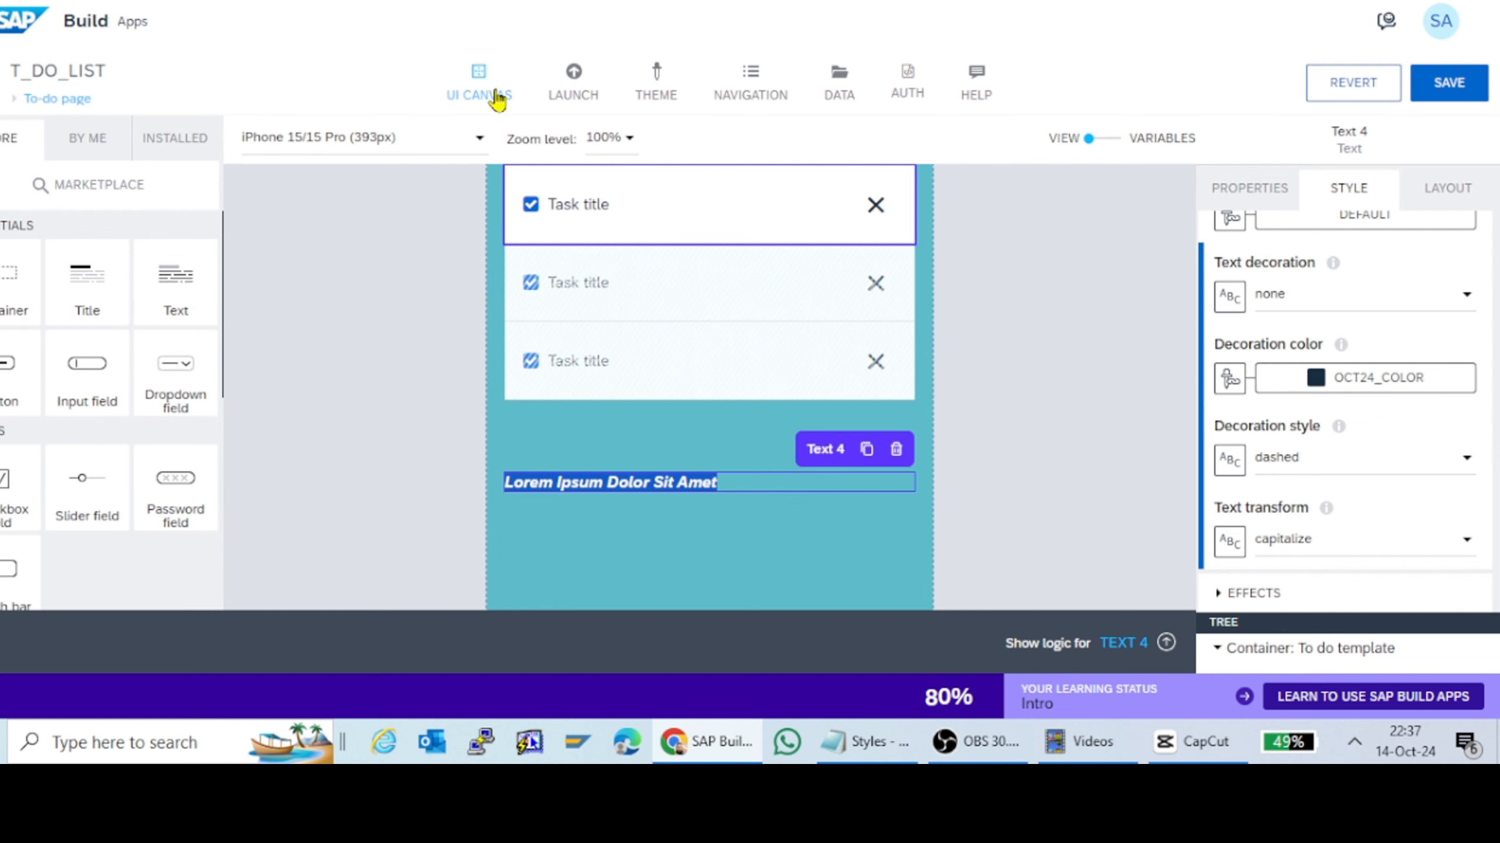
# Step: Go to the app's theme settings and look at the theme variables and the default fonts
pyautogui.click(656, 76)
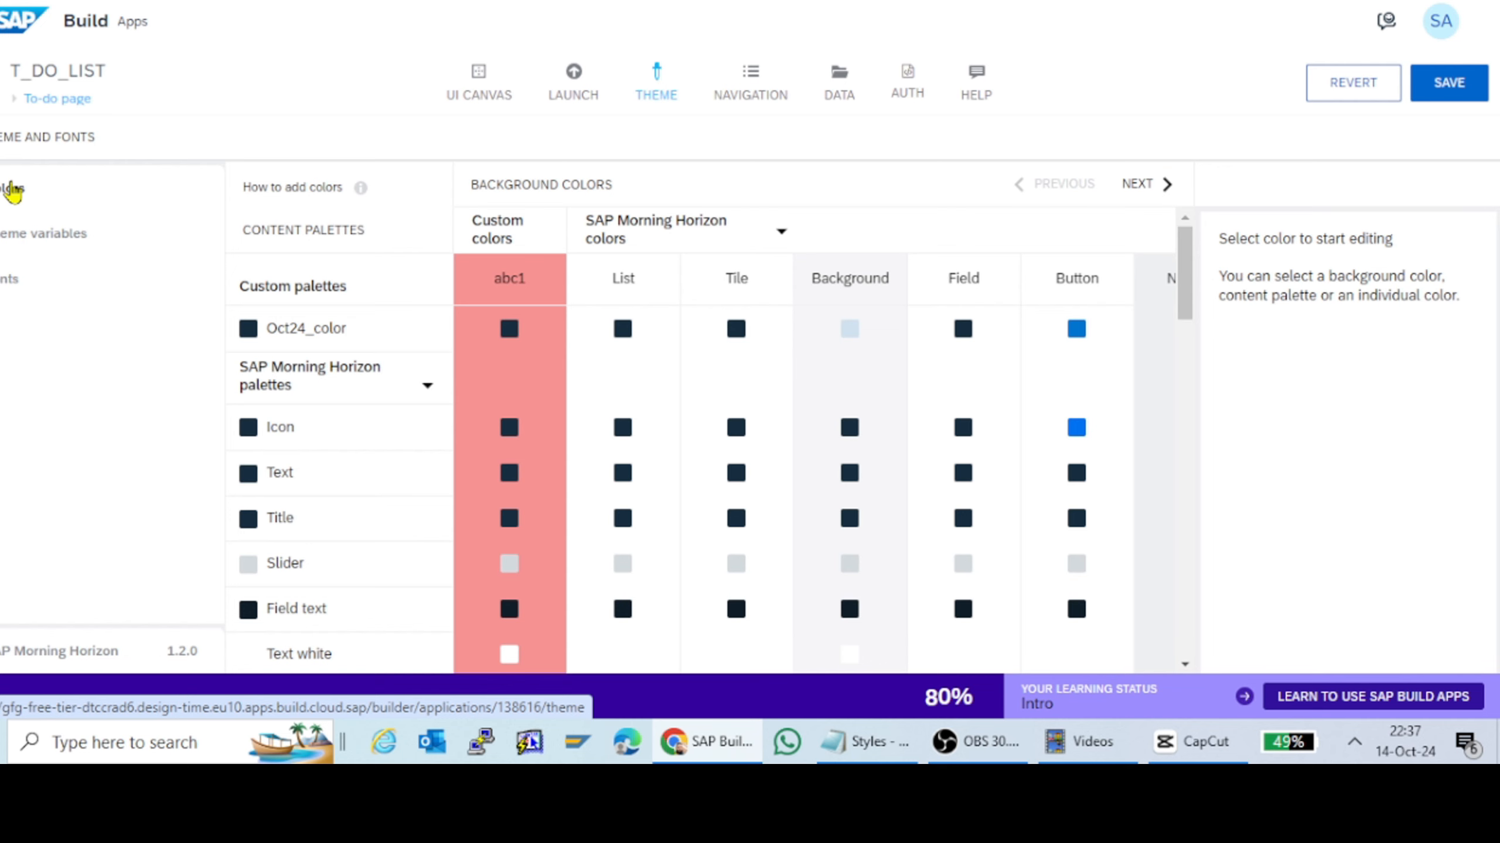
pyautogui.click(23, 239)
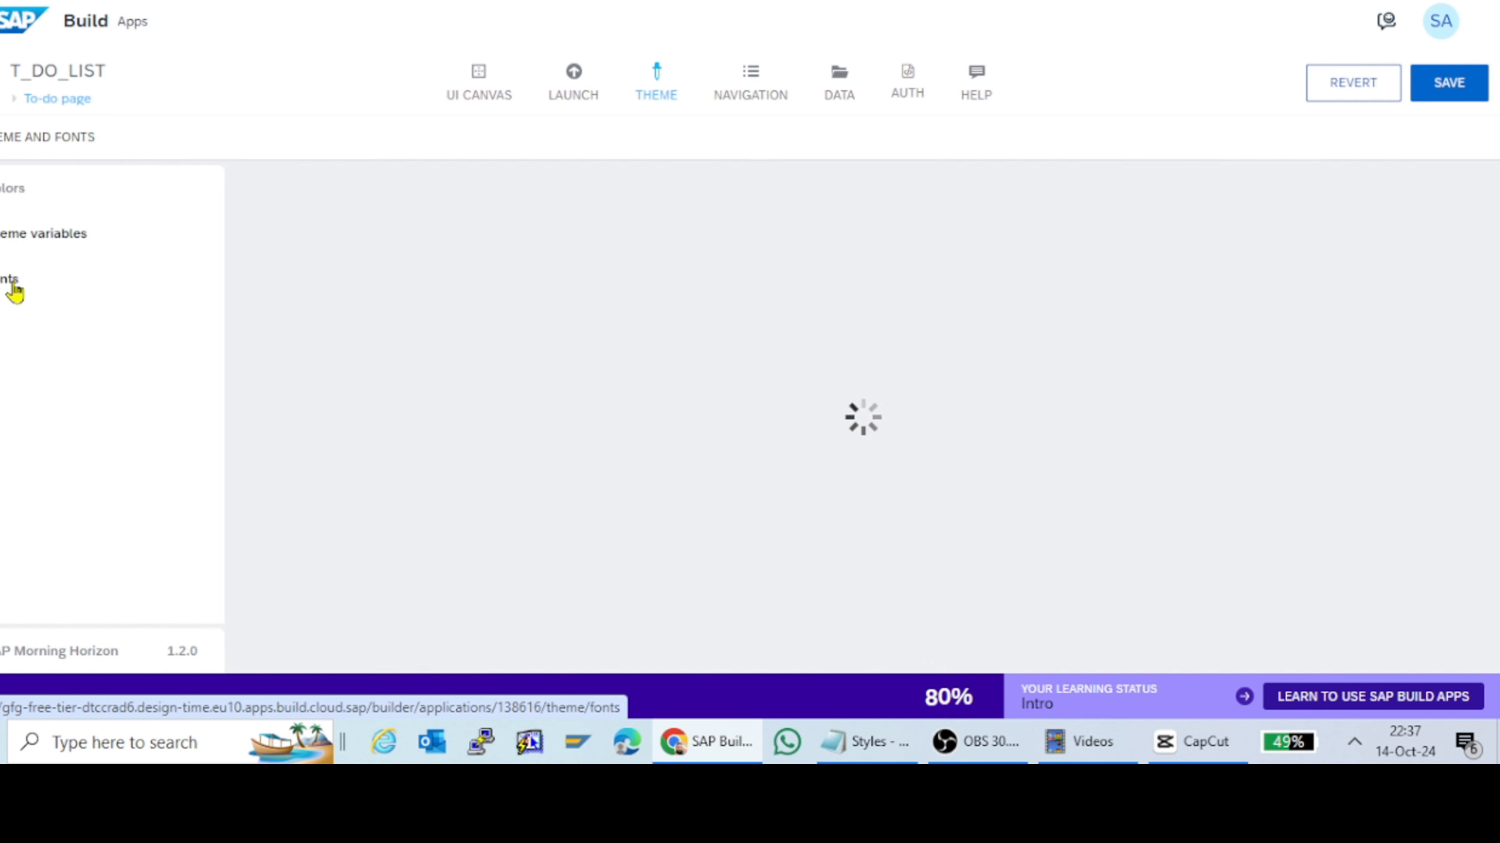
pyautogui.click(15, 289)
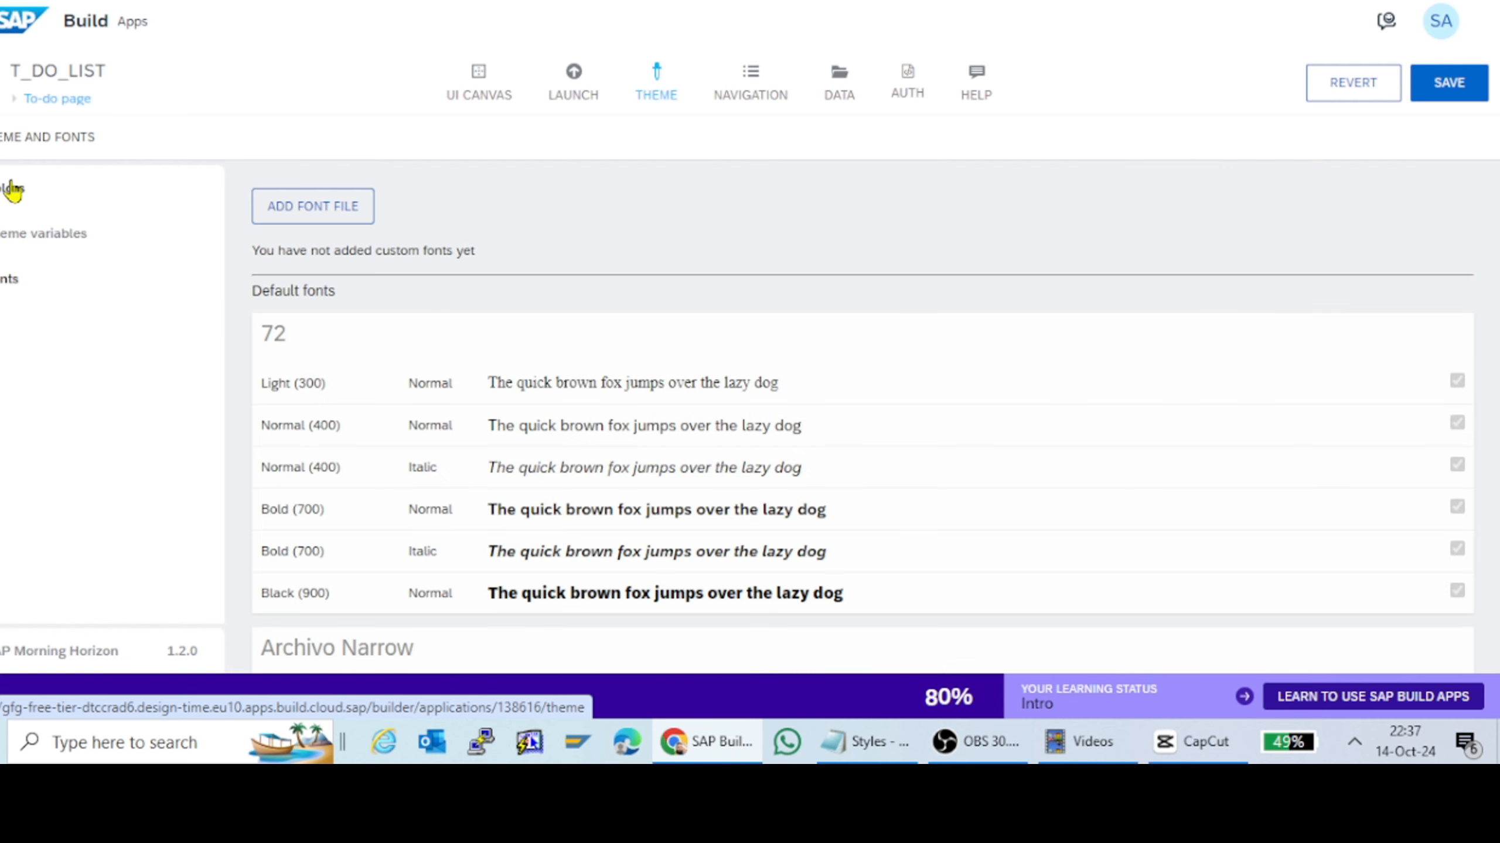
# Step: Duplicate the Button text content palette from the SAP Morning Horizon palettes in the theme colors
pyautogui.click(11, 190)
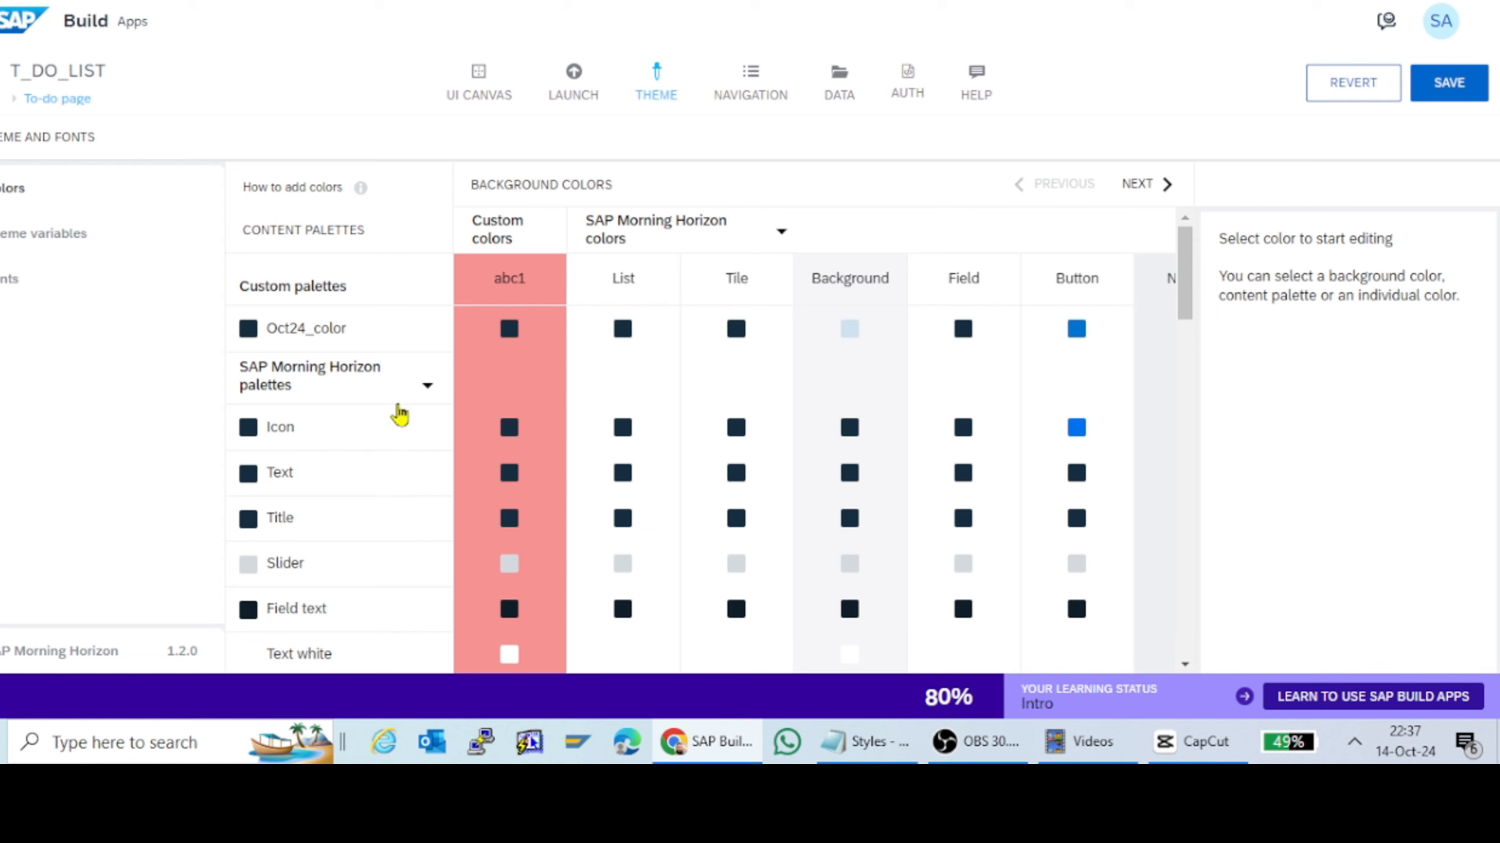
pyautogui.scroll(-4, 356, 548)
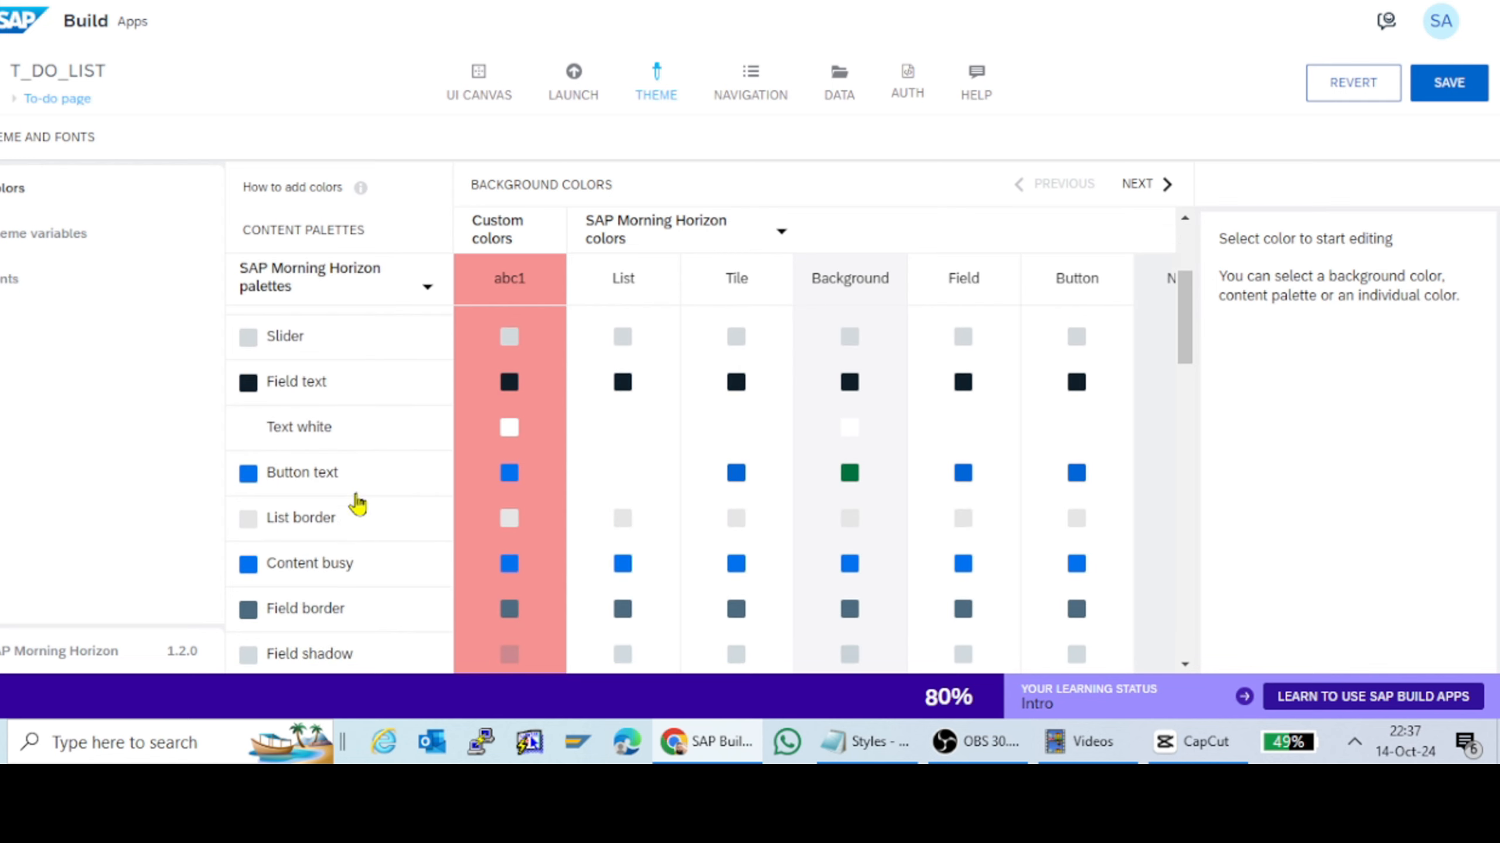
pyautogui.click(352, 479)
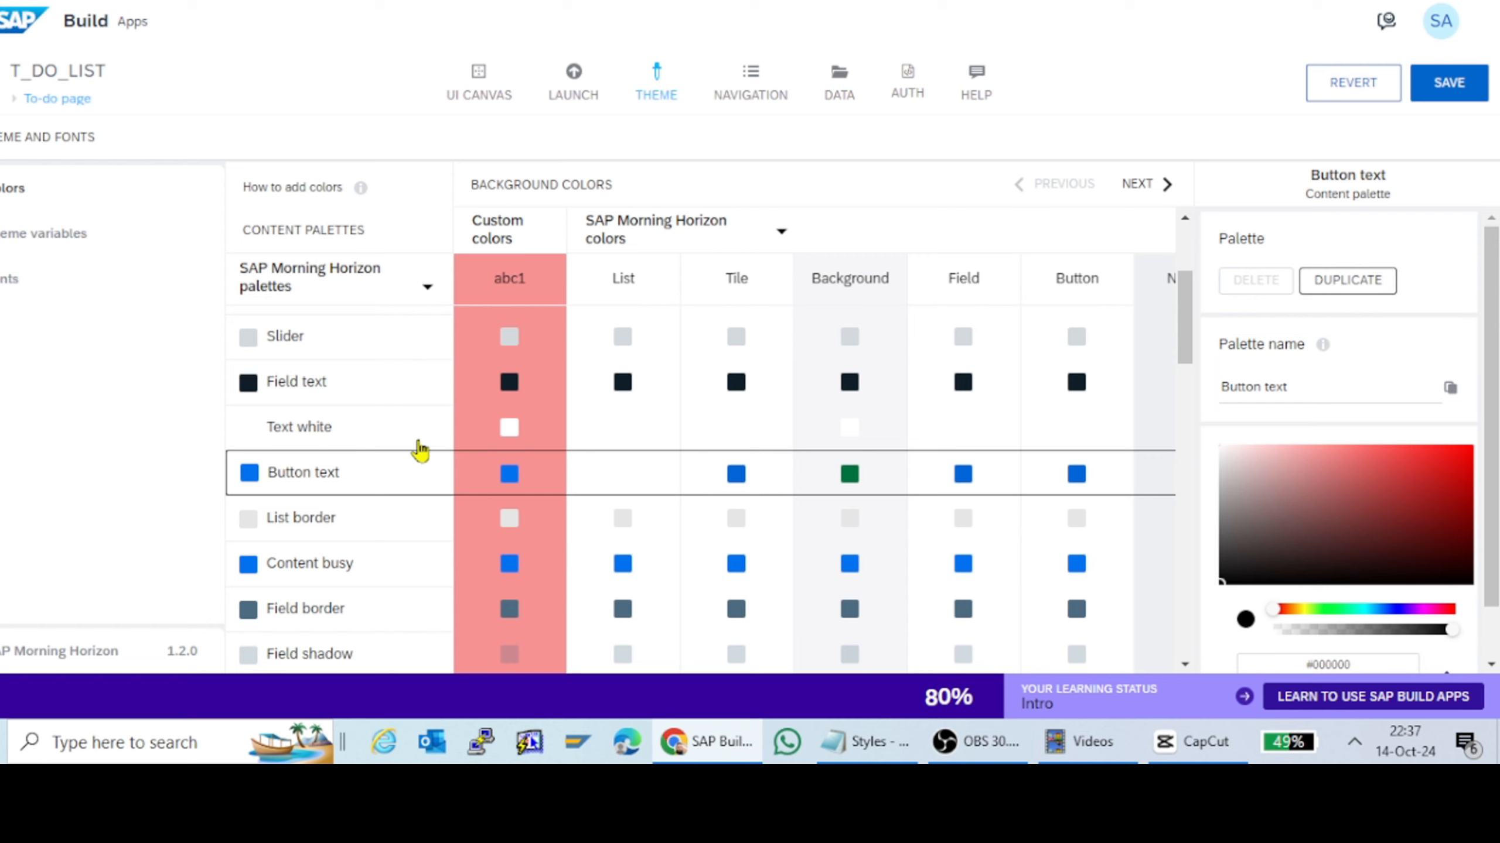
pyautogui.click(1355, 283)
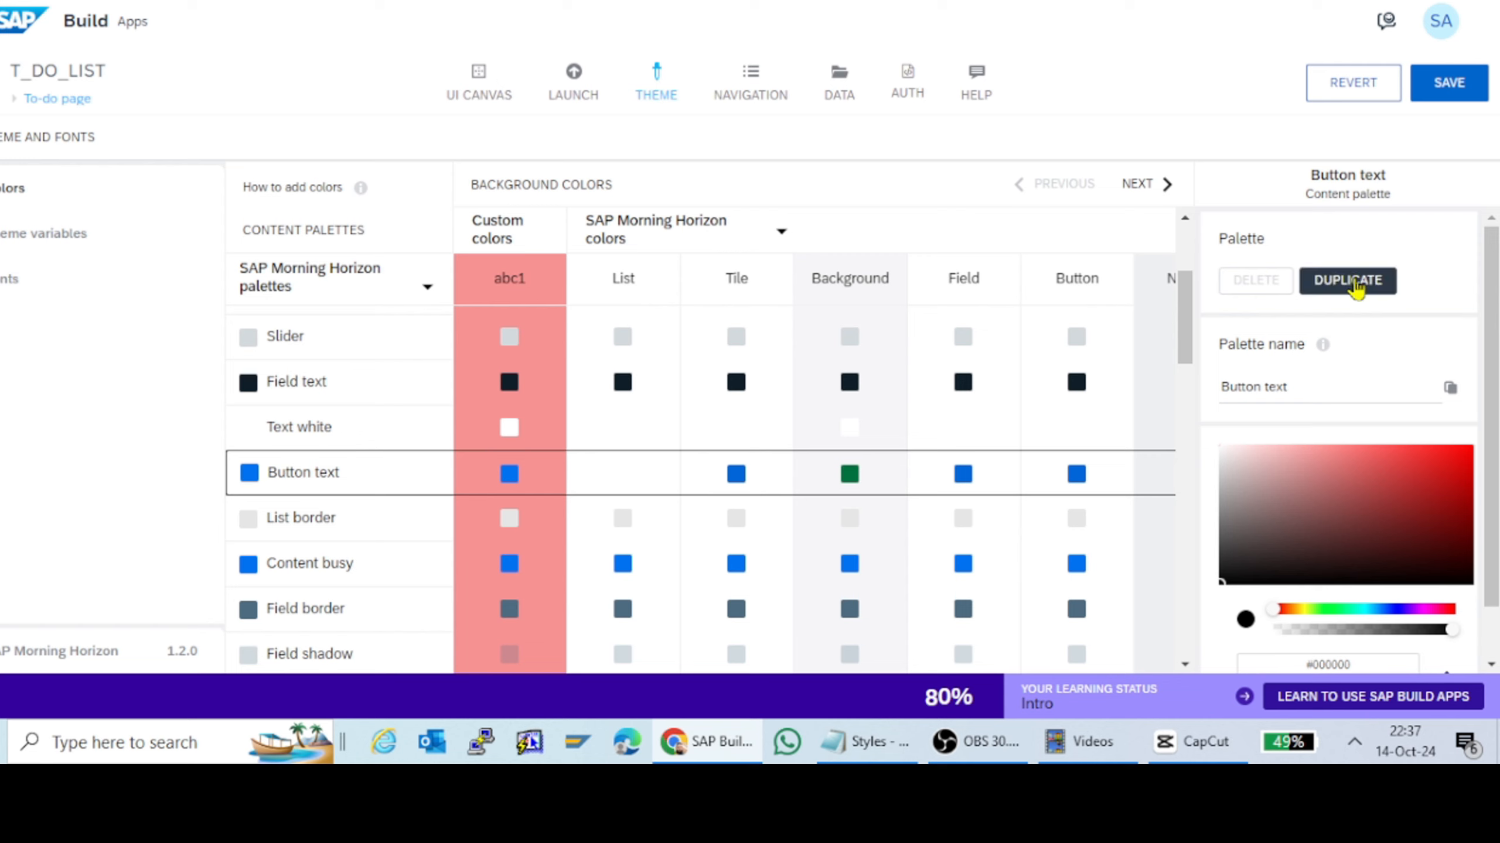
pyautogui.click(1352, 281)
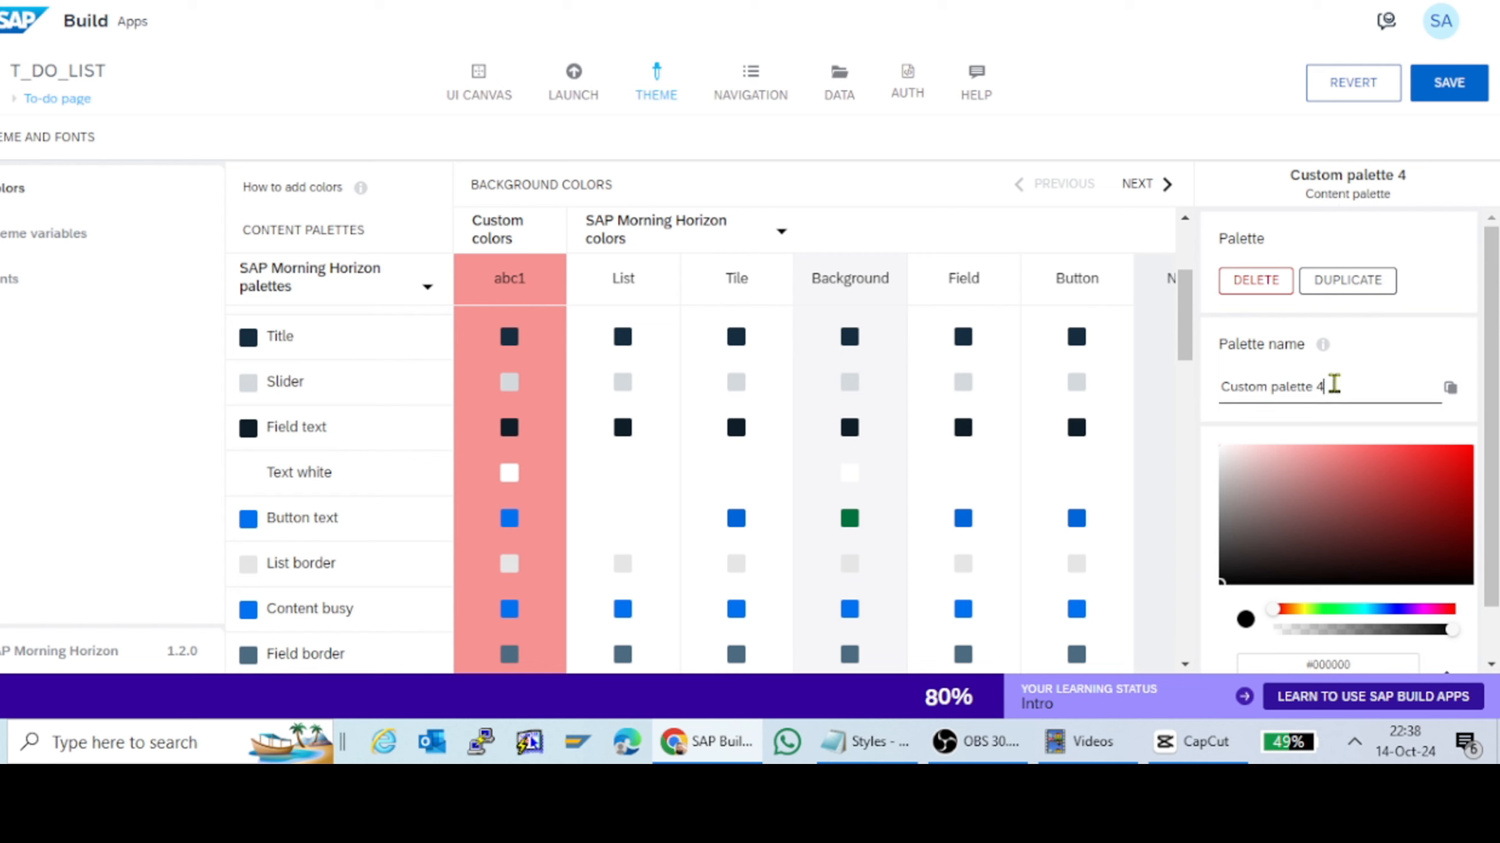
# Step: Rename the duplicated content palette to OCT_2_24 and save the app
pyautogui.moveTo(1322, 387); pyautogui.dragTo(1215, 390)
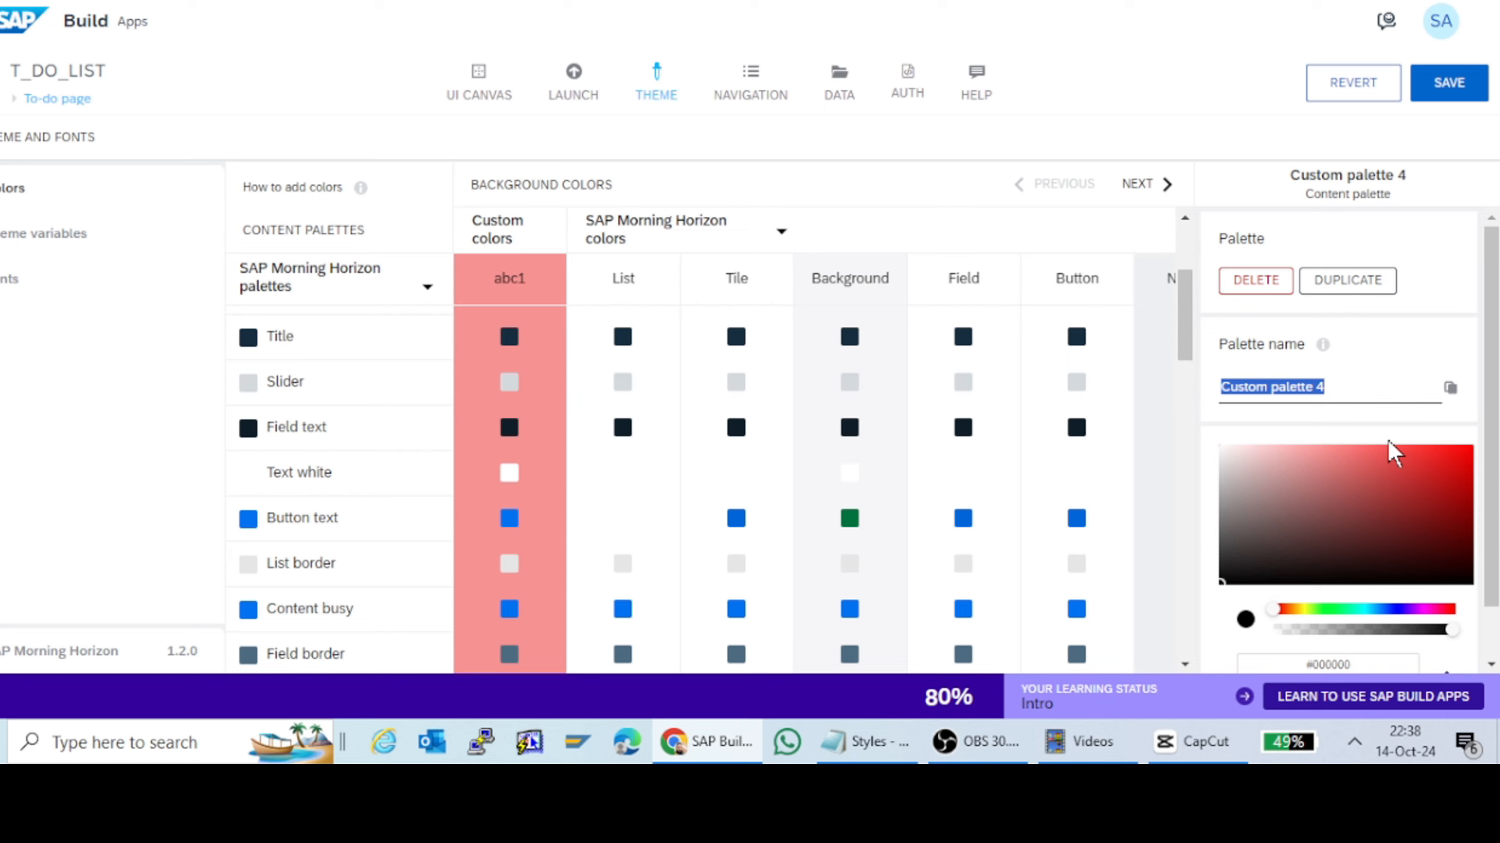
pyautogui.write('OC')
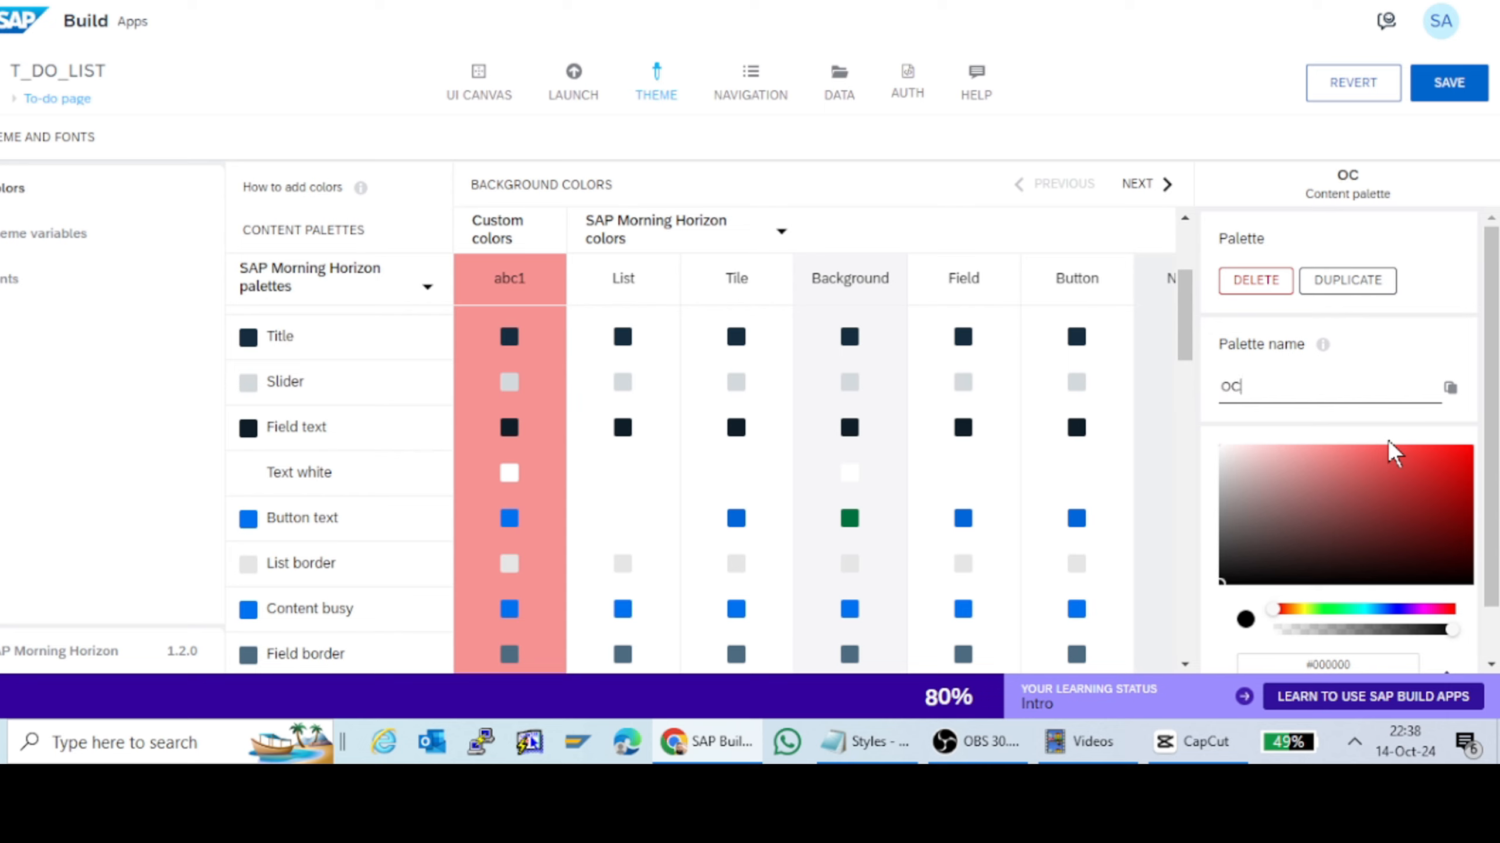
pyautogui.write('T_2_24')
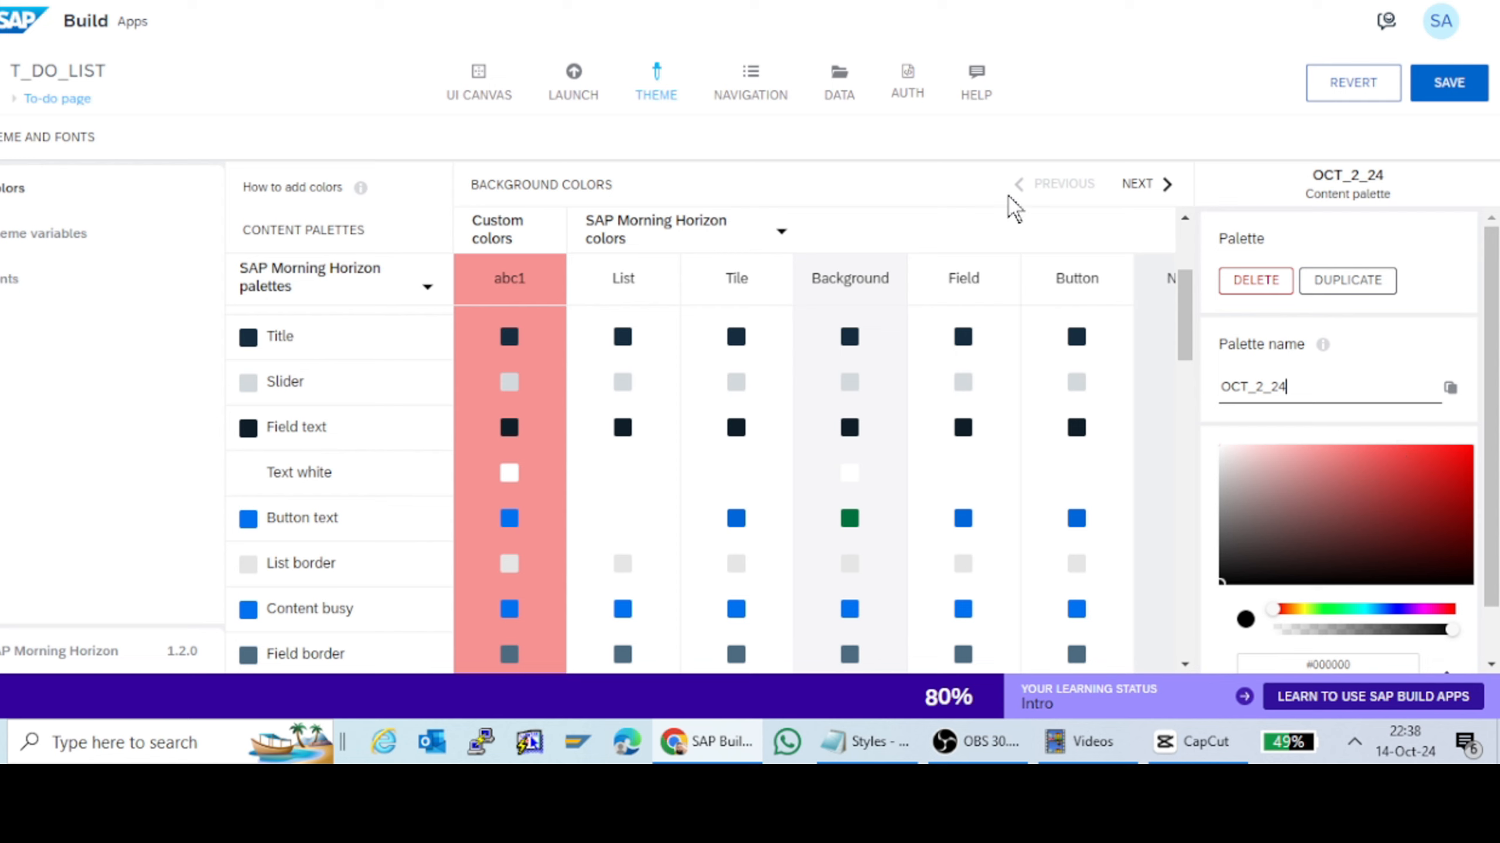
pyautogui.click(1442, 91)
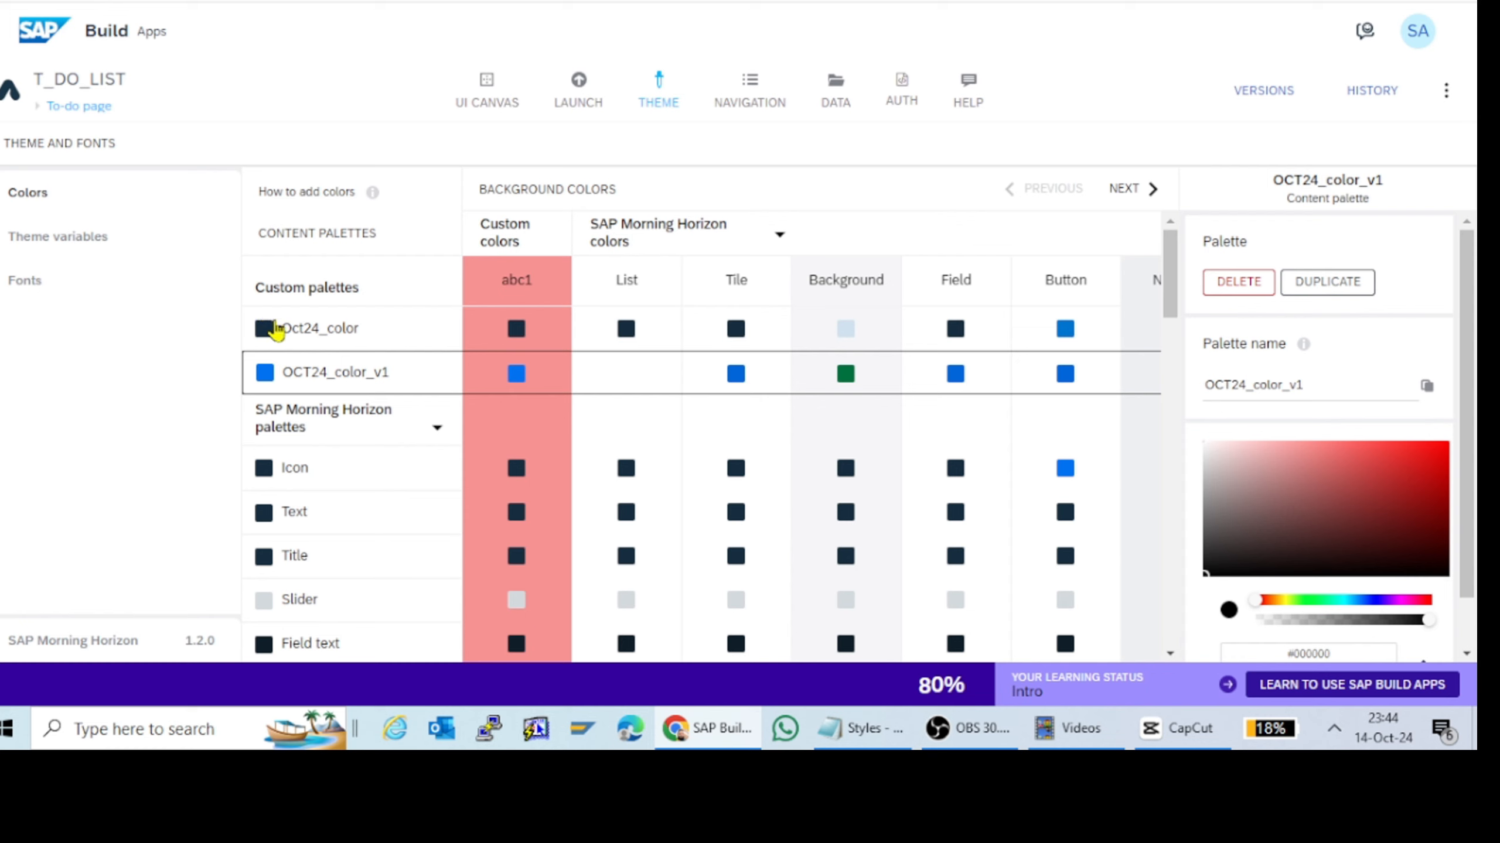
# Step: Look at the custom content palettes Oct24_color and OCT24_color_v1, and return to the UI canvas
pyautogui.click(294, 335)
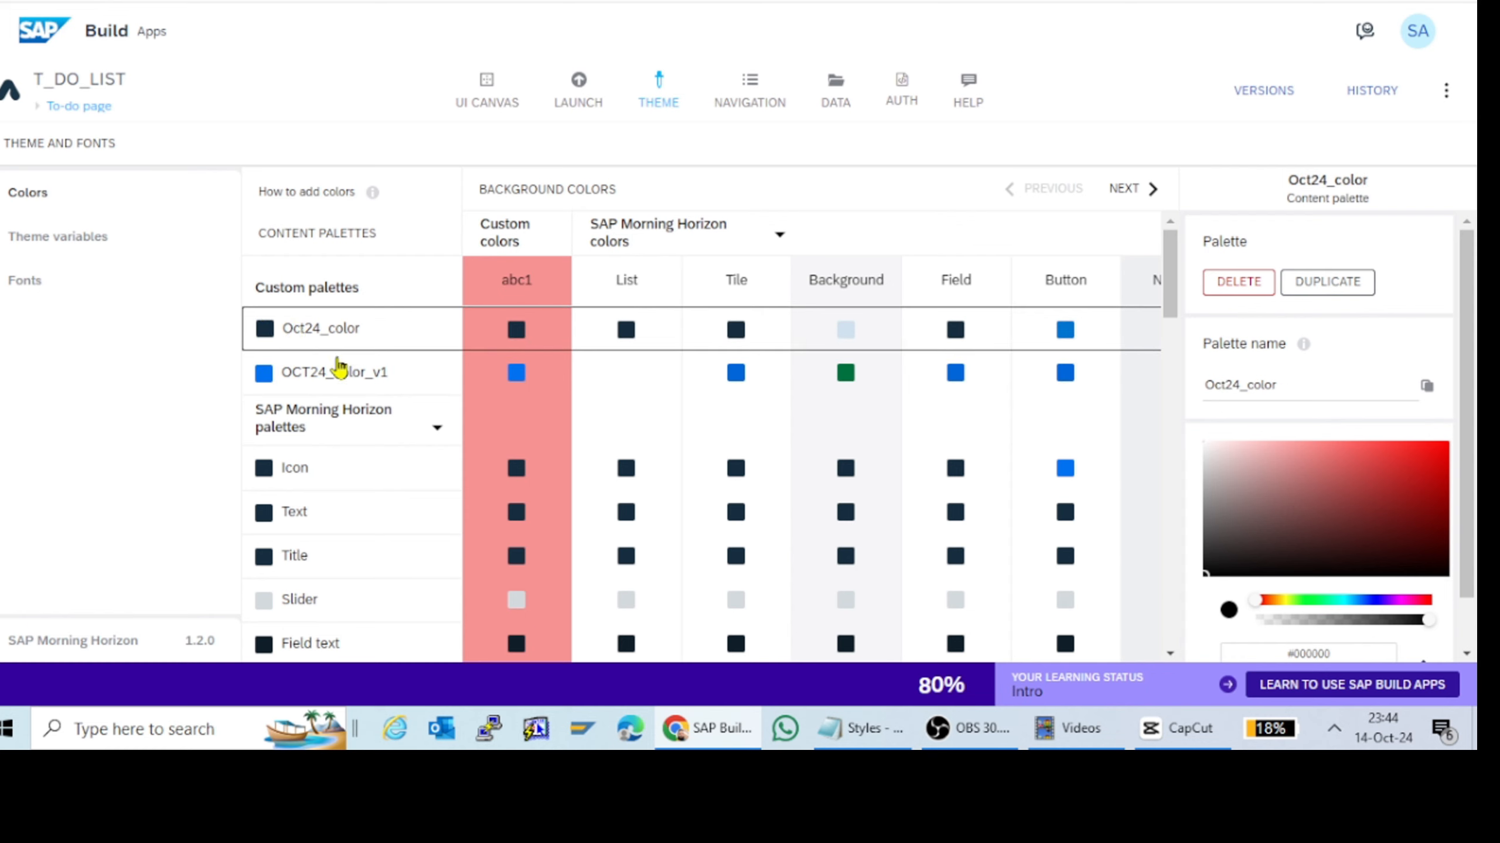
pyautogui.click(345, 385)
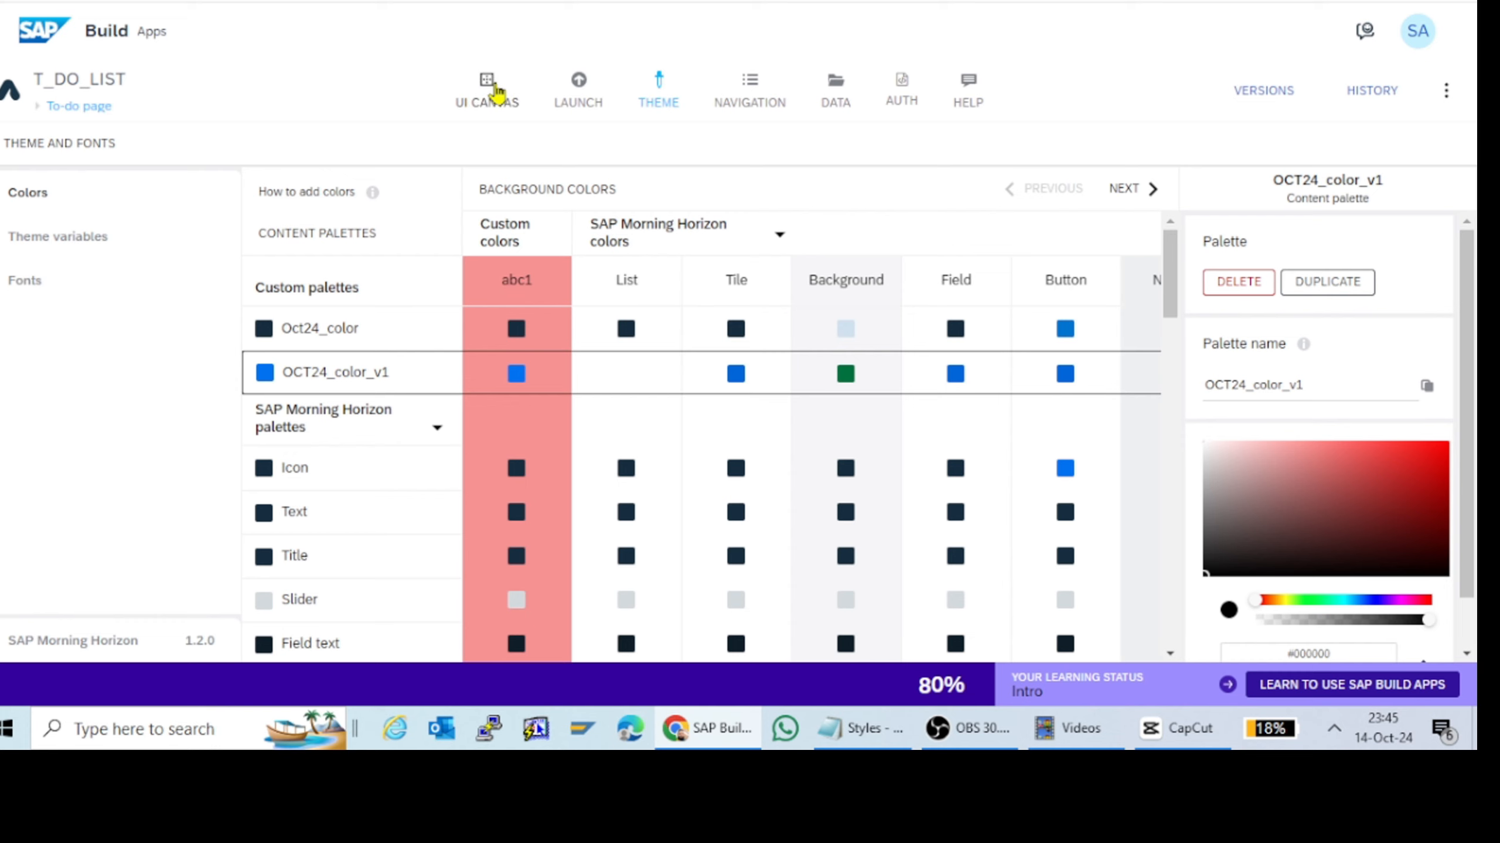
pyautogui.click(497, 91)
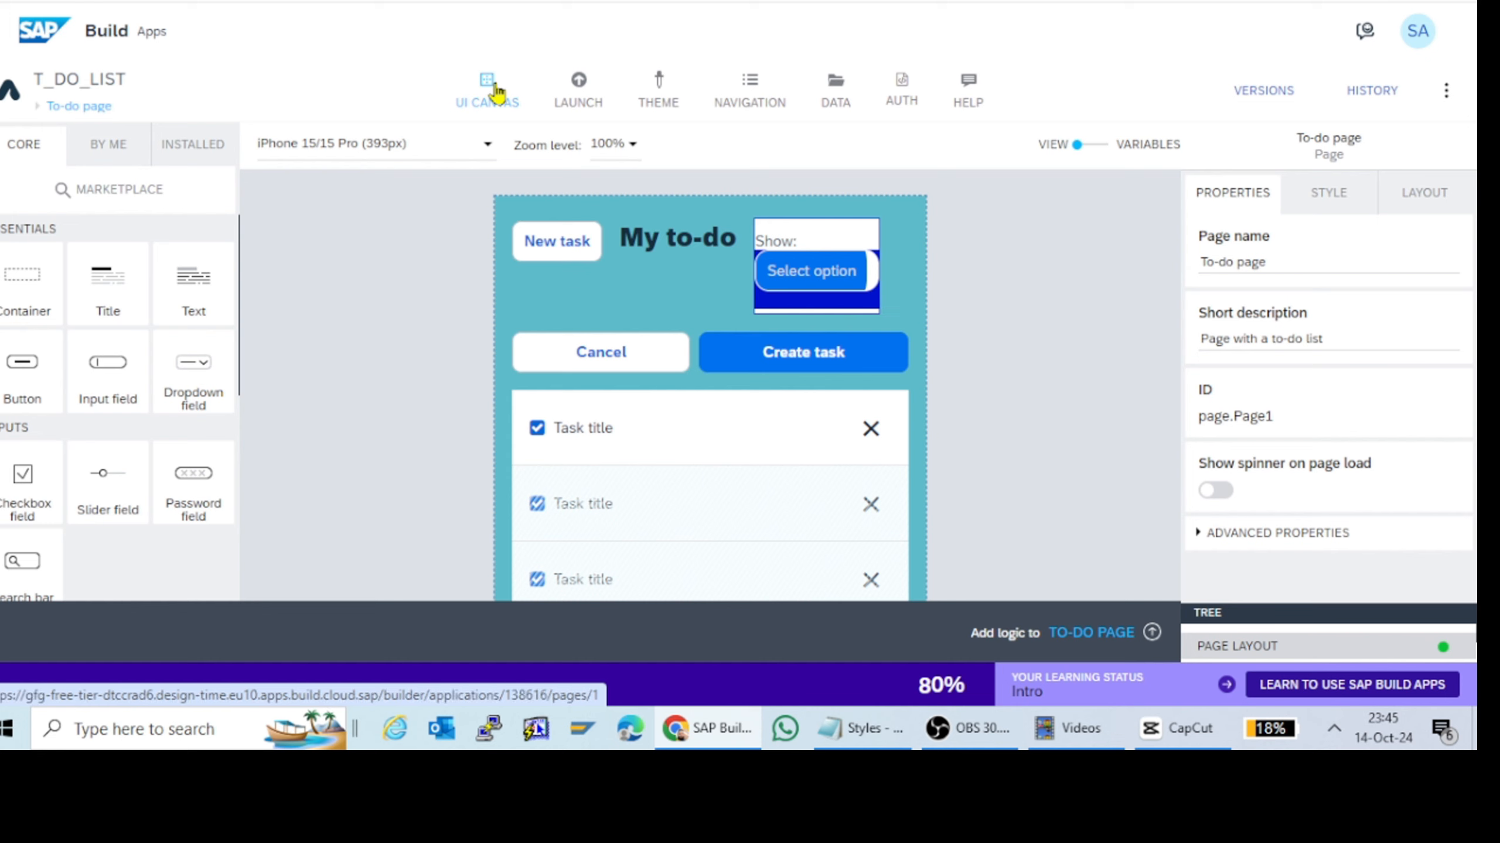
# Step: Edit the Primary Button style of the Create task button and set its background color to Emphasized
pyautogui.click(846, 357)
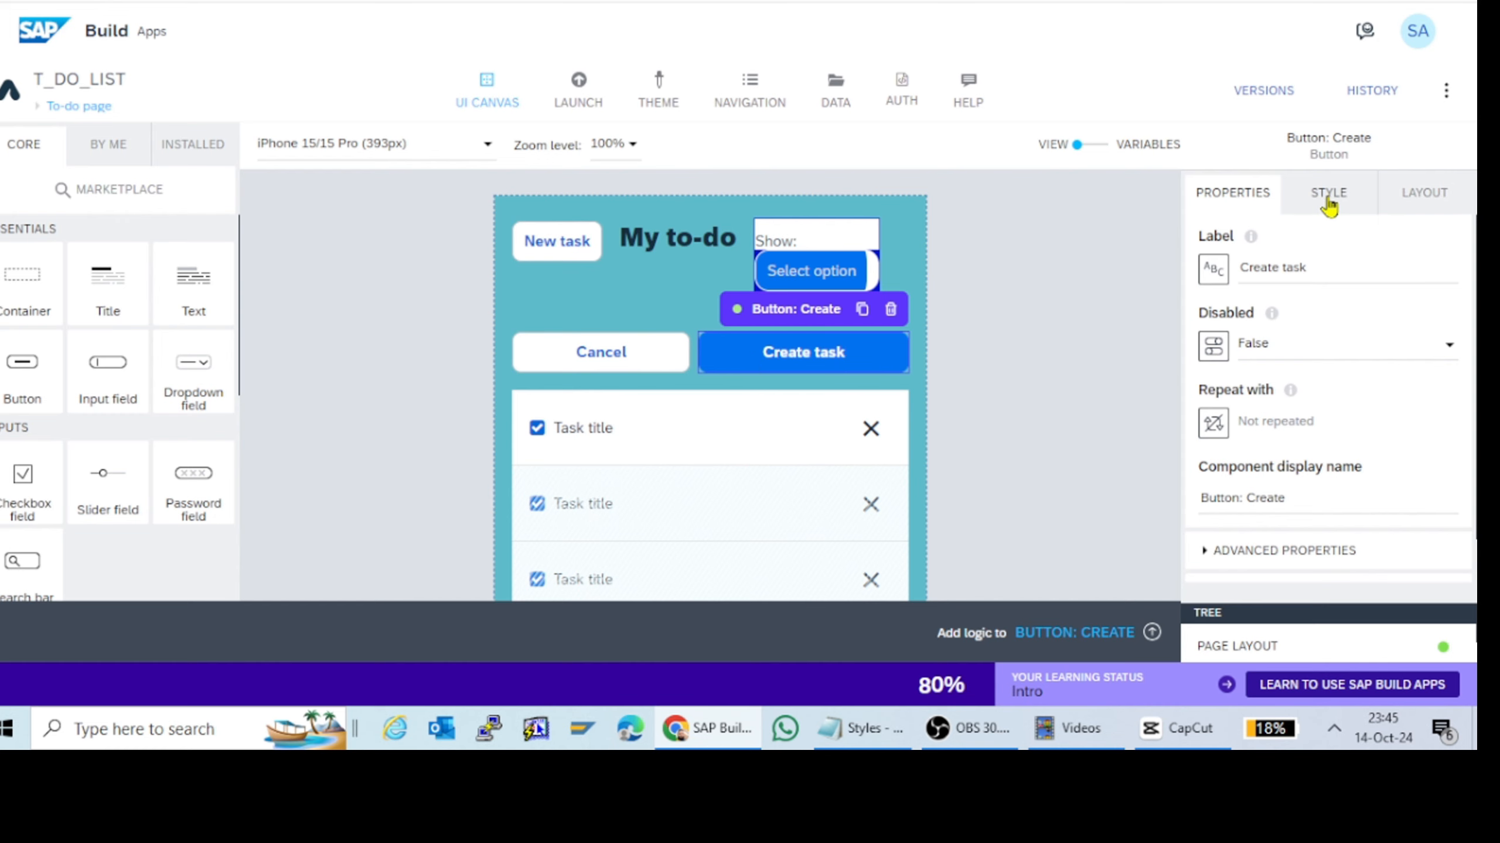
pyautogui.click(1352, 190)
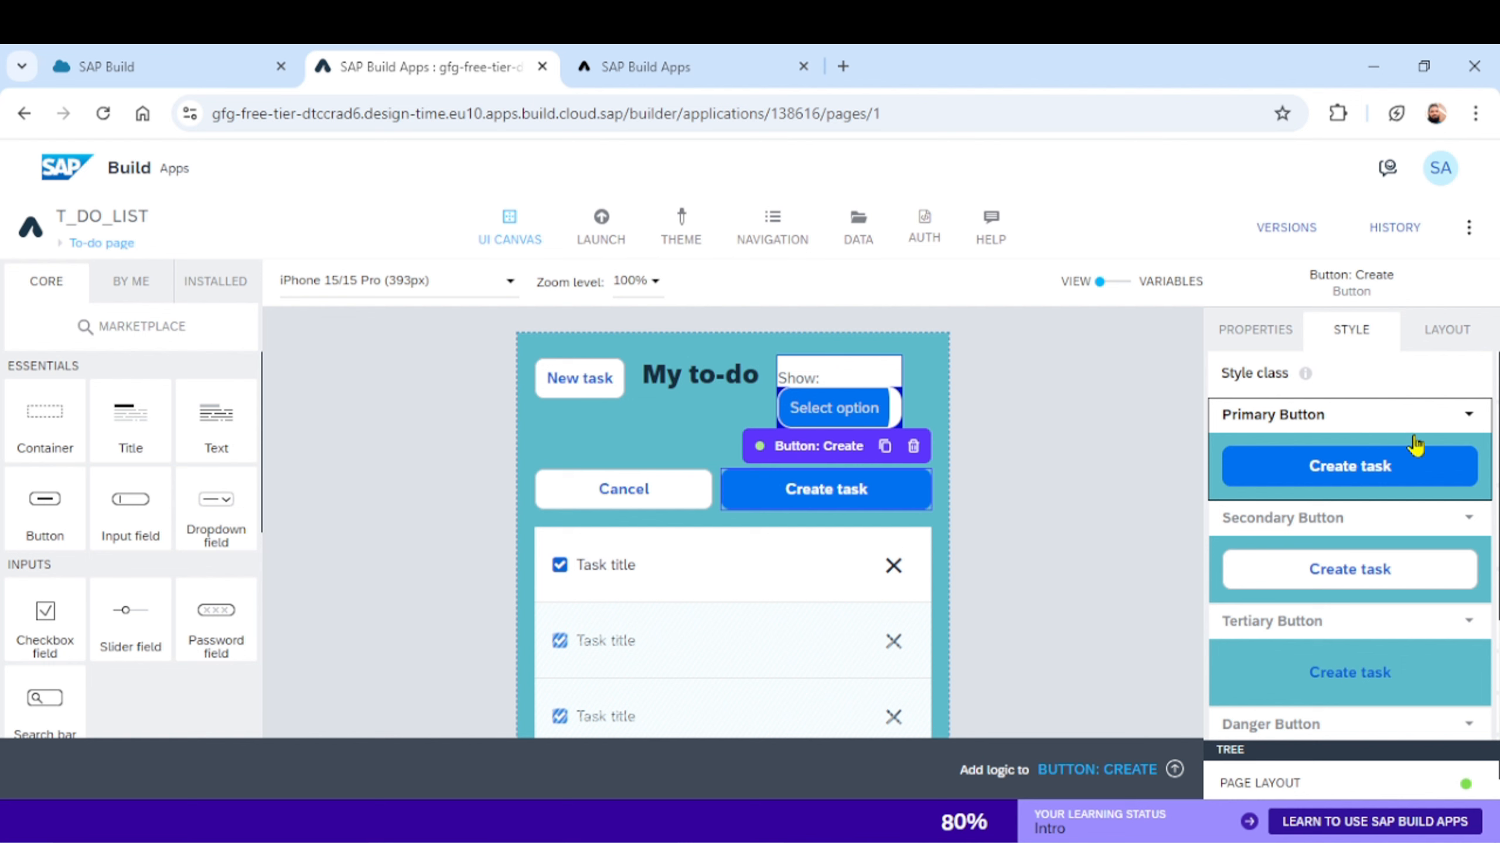
pyautogui.click(1469, 414)
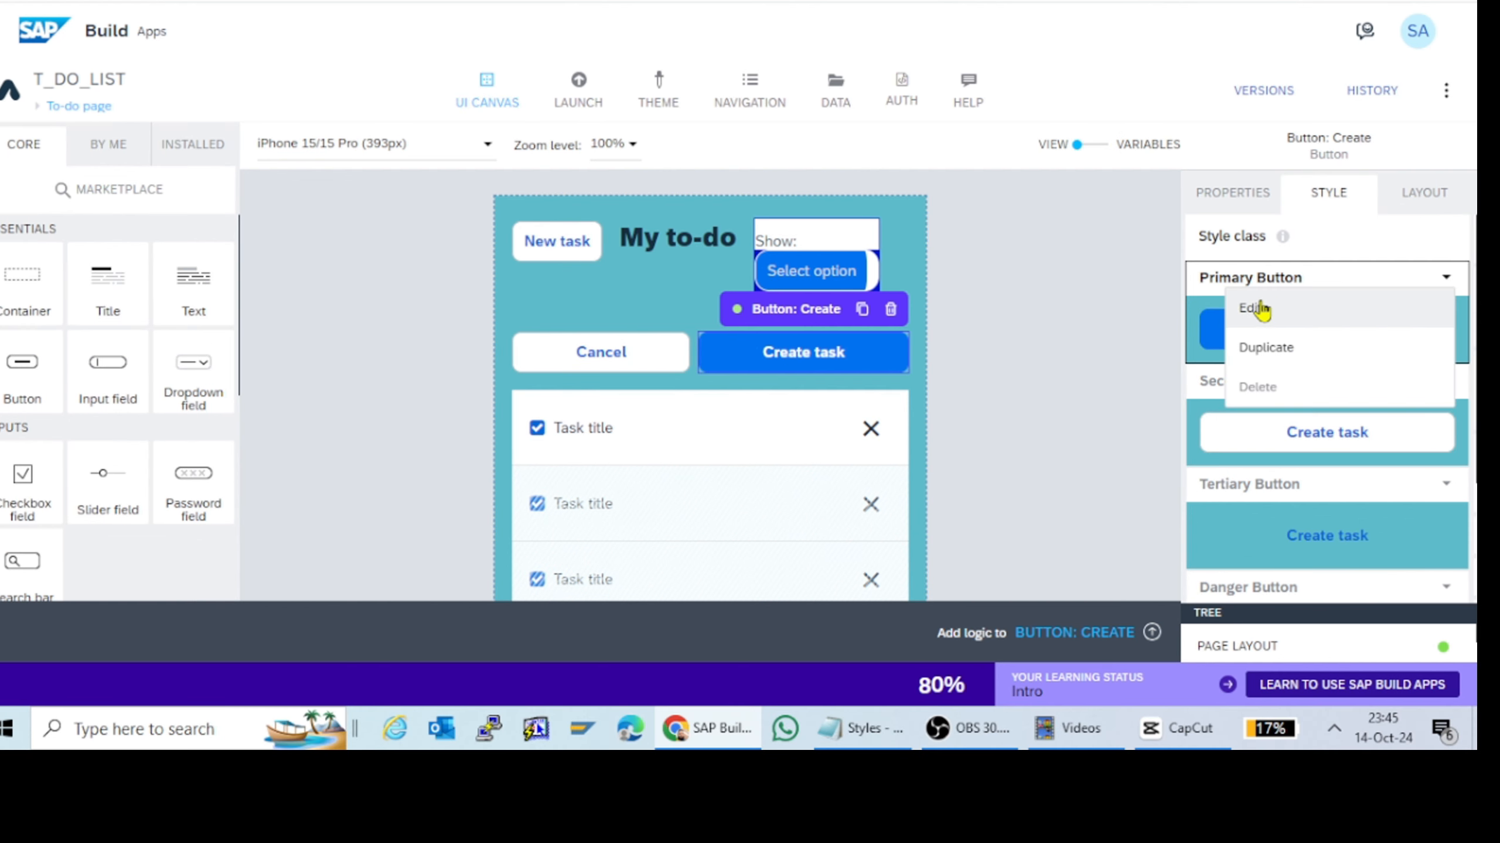
pyautogui.click(1312, 313)
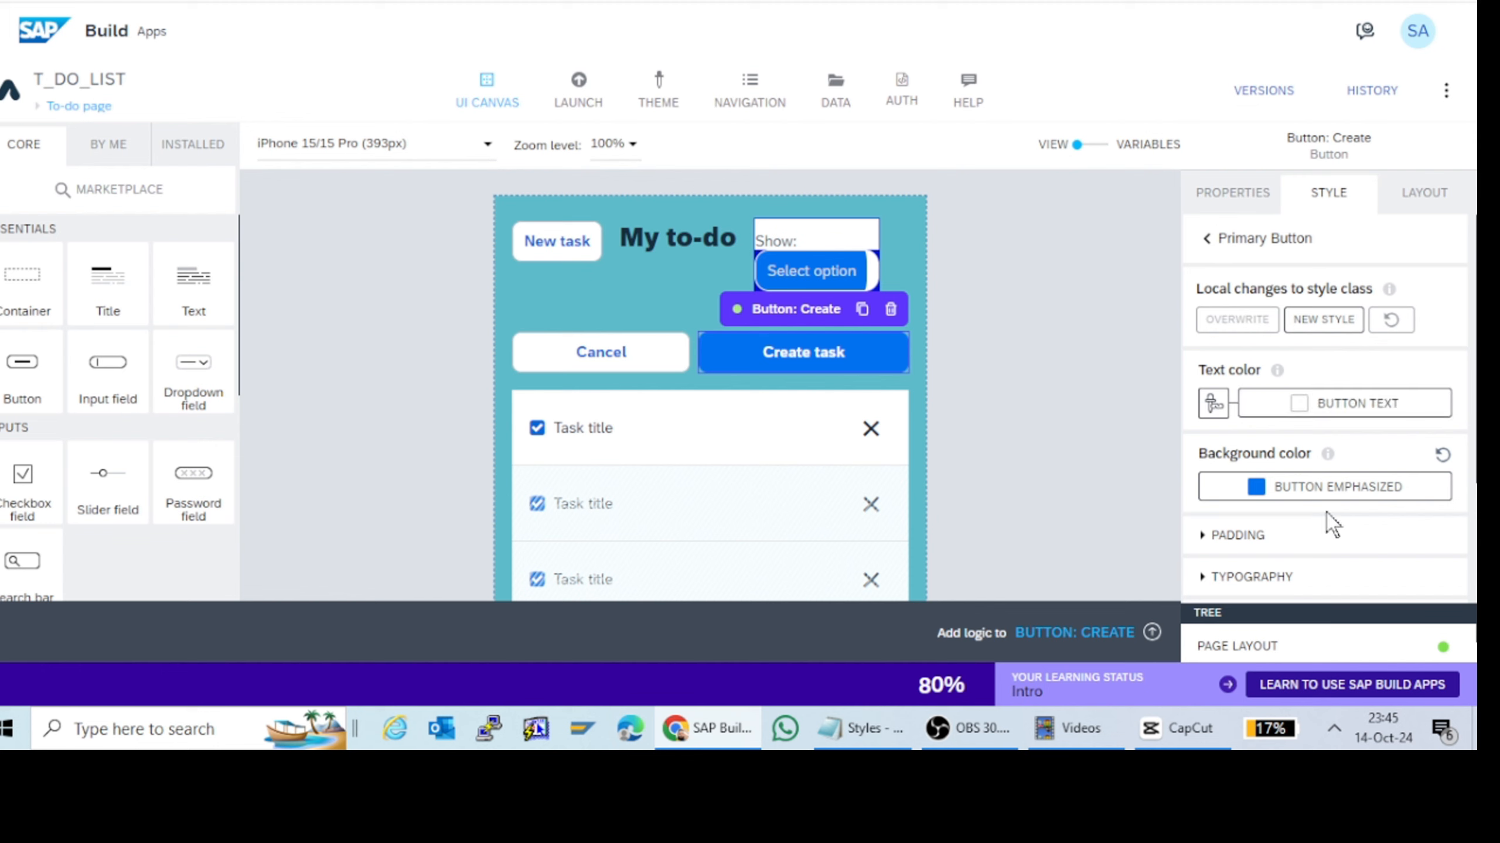
pyautogui.click(1355, 497)
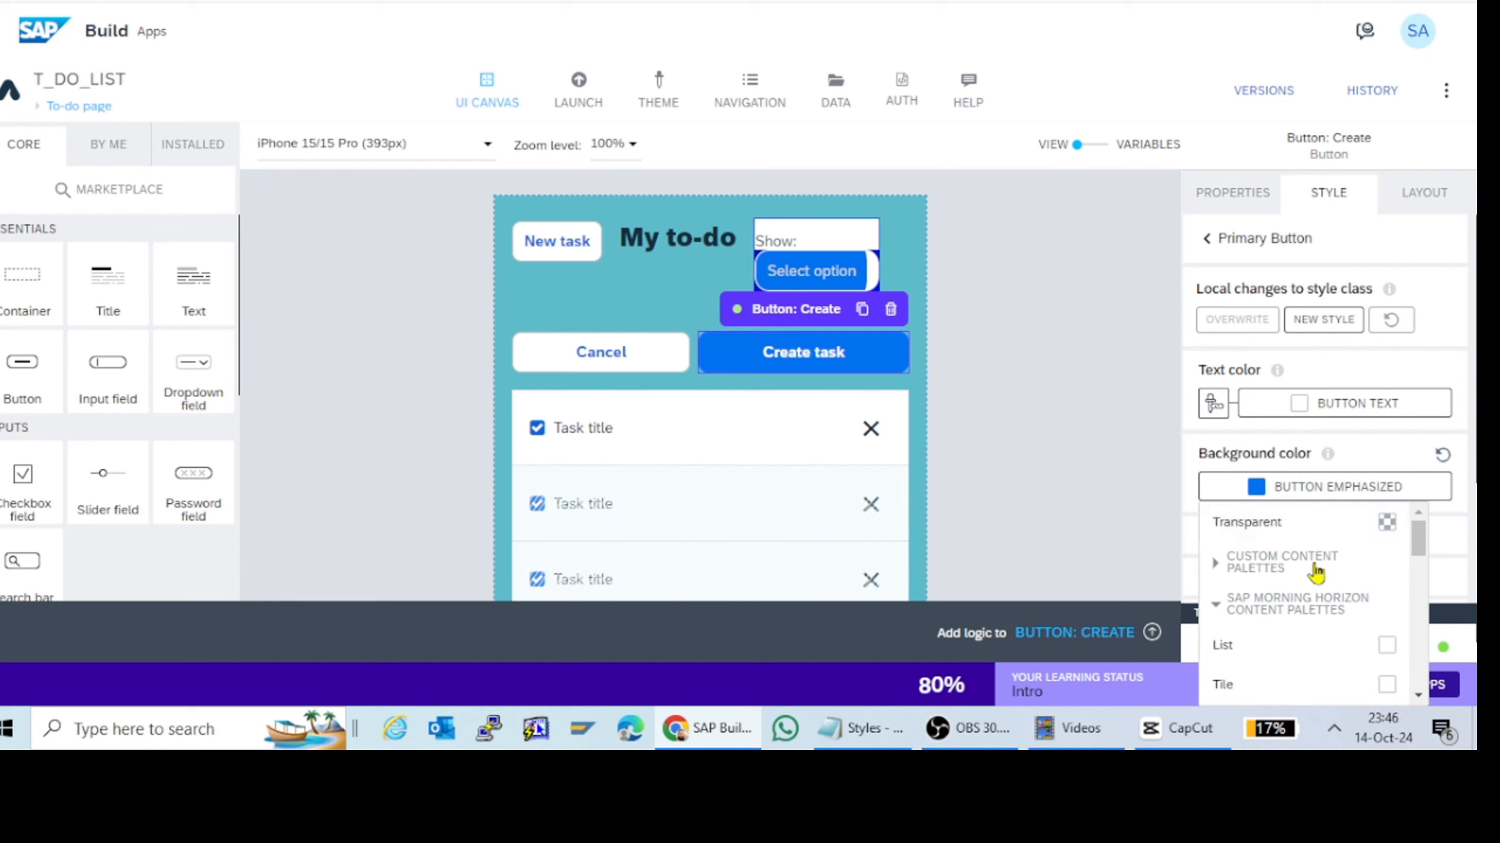
pyautogui.click(1217, 571)
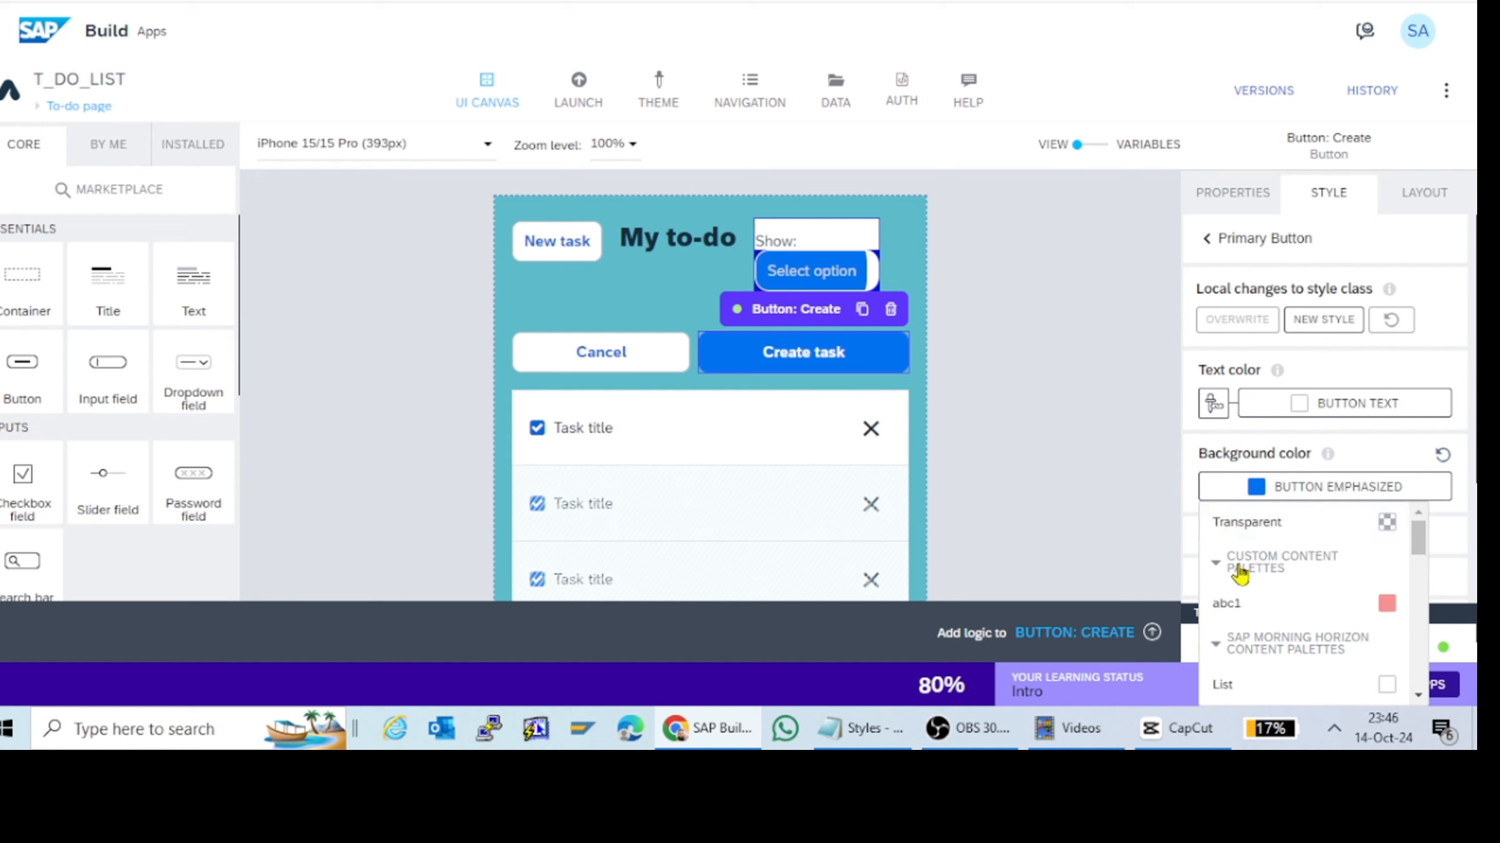
pyautogui.click(1310, 596)
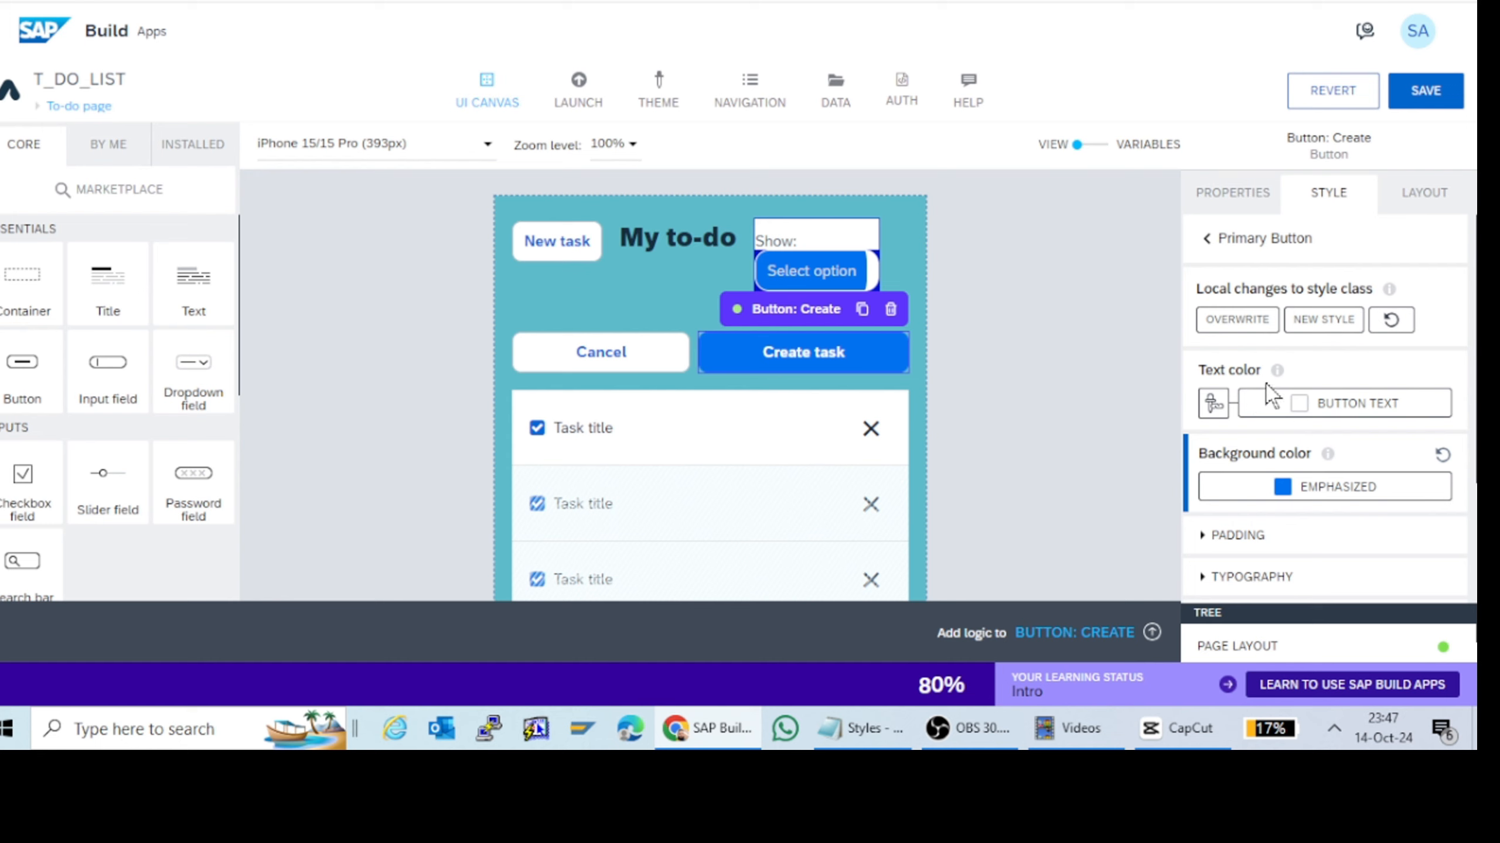
# Step: Try the custom palette OCT24_color_v1 as the Create task button's text color and switch it to Oct24_color
pyautogui.click(1346, 408)
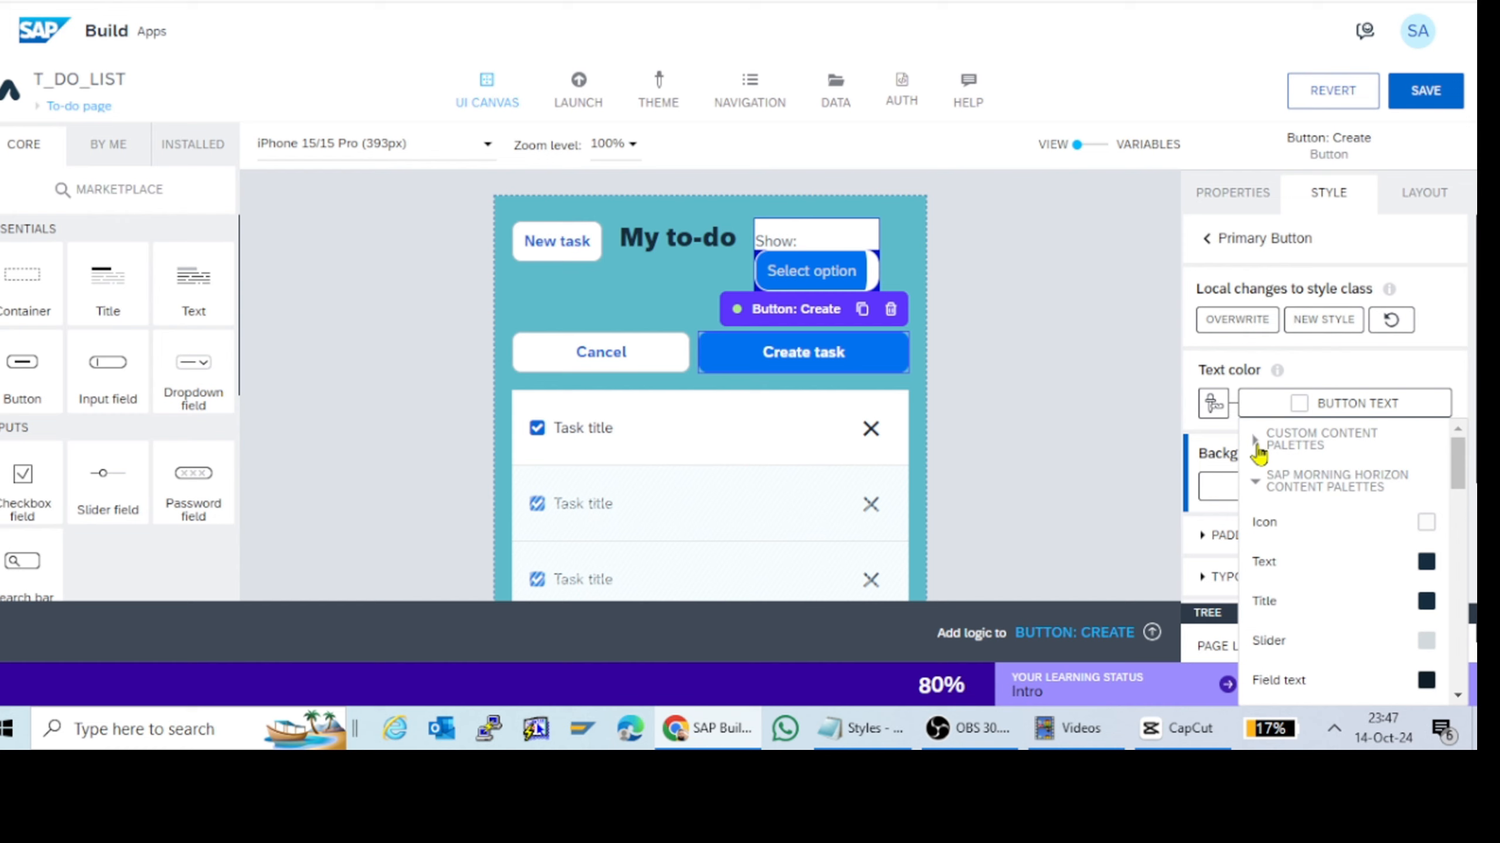
pyautogui.click(1256, 446)
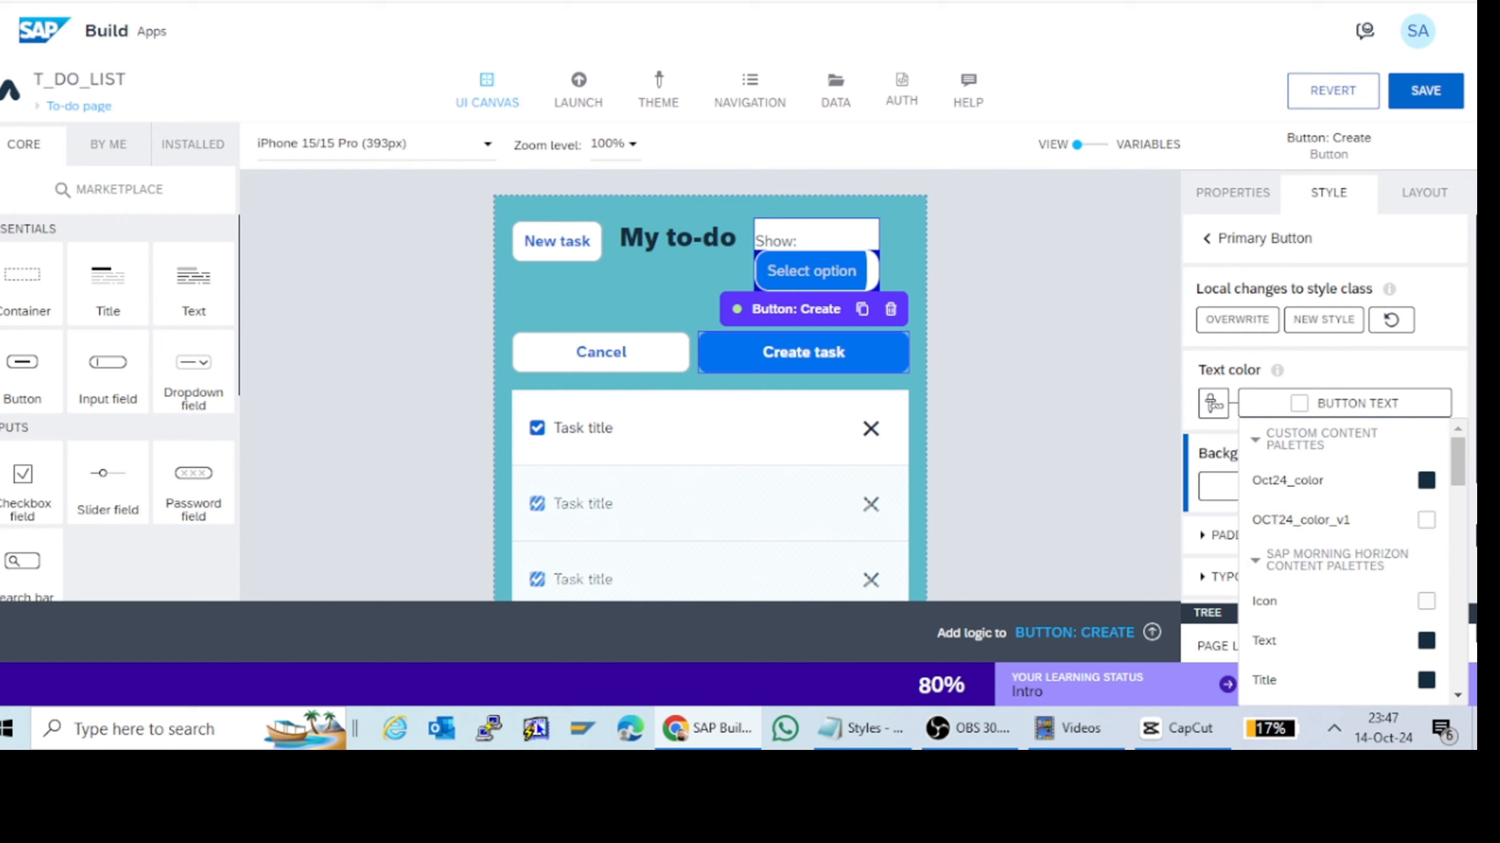
pyautogui.click(1356, 521)
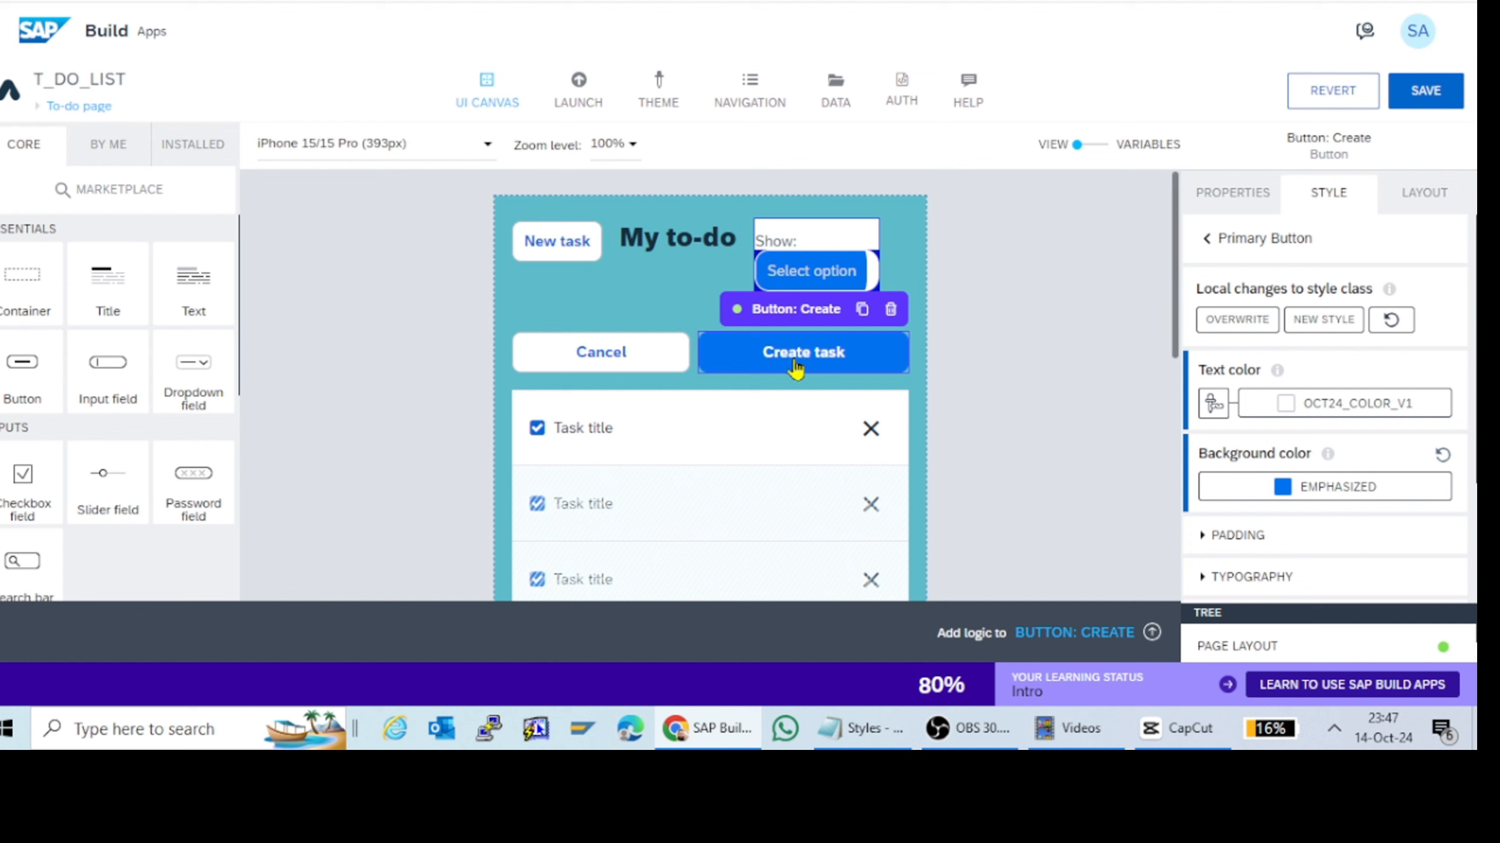
pyautogui.click(1376, 408)
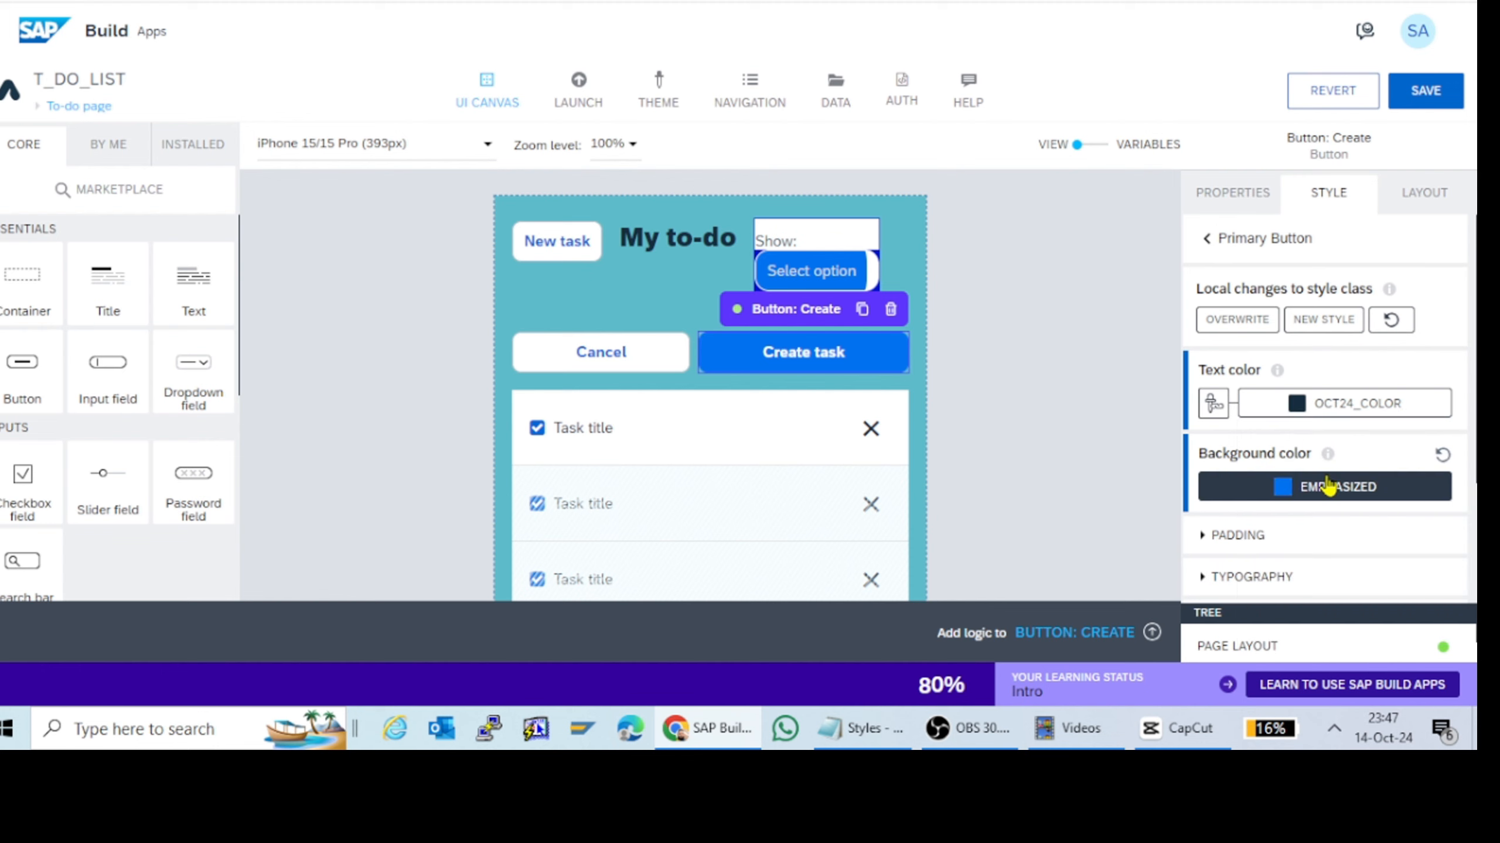
pyautogui.click(1324, 480)
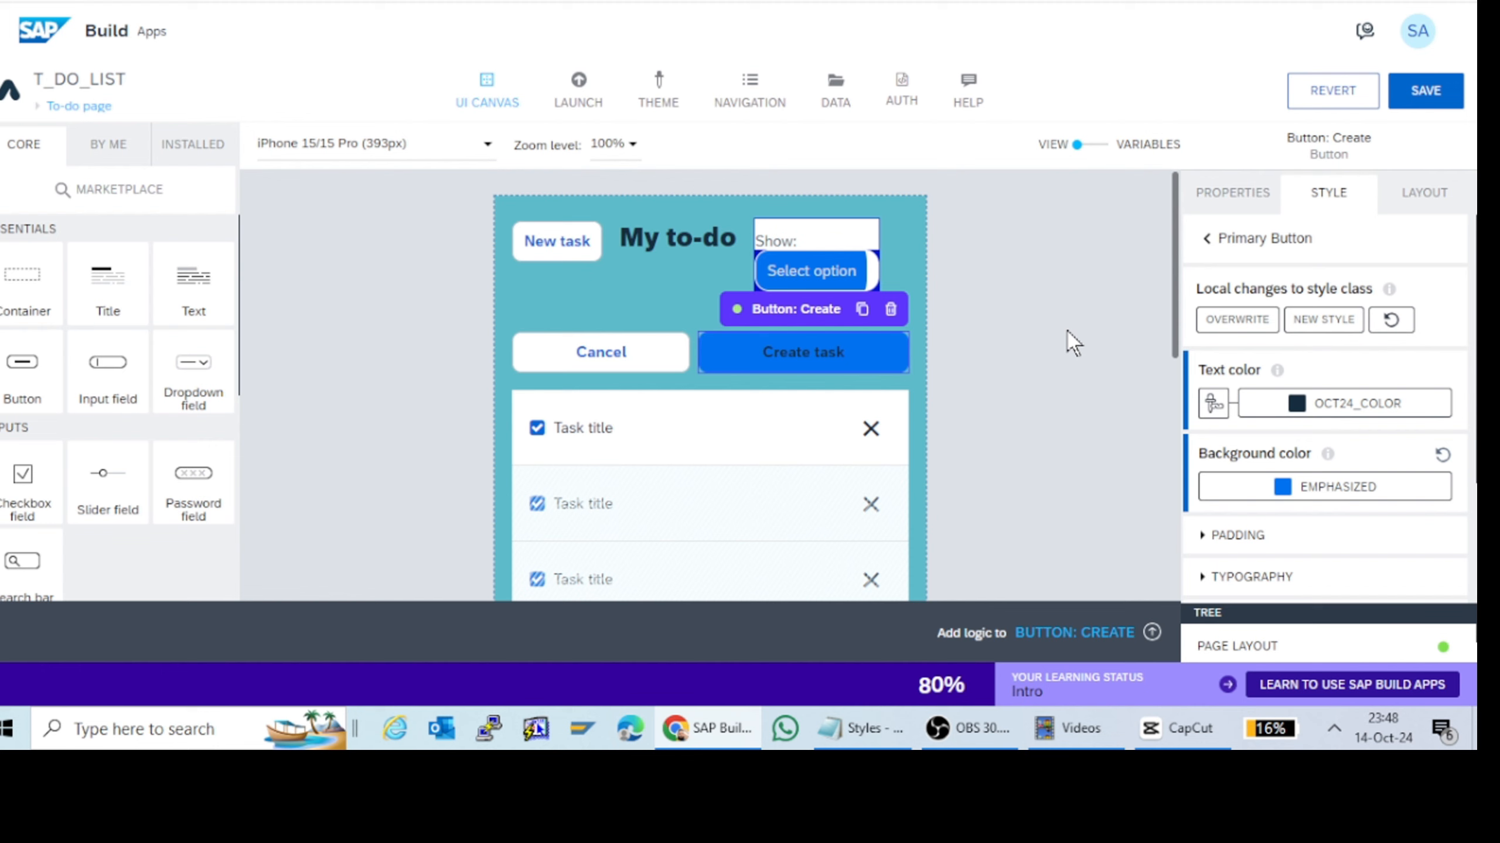
# Step: Select the To-do page and start a new palette for its background color
pyautogui.click(1091, 404)
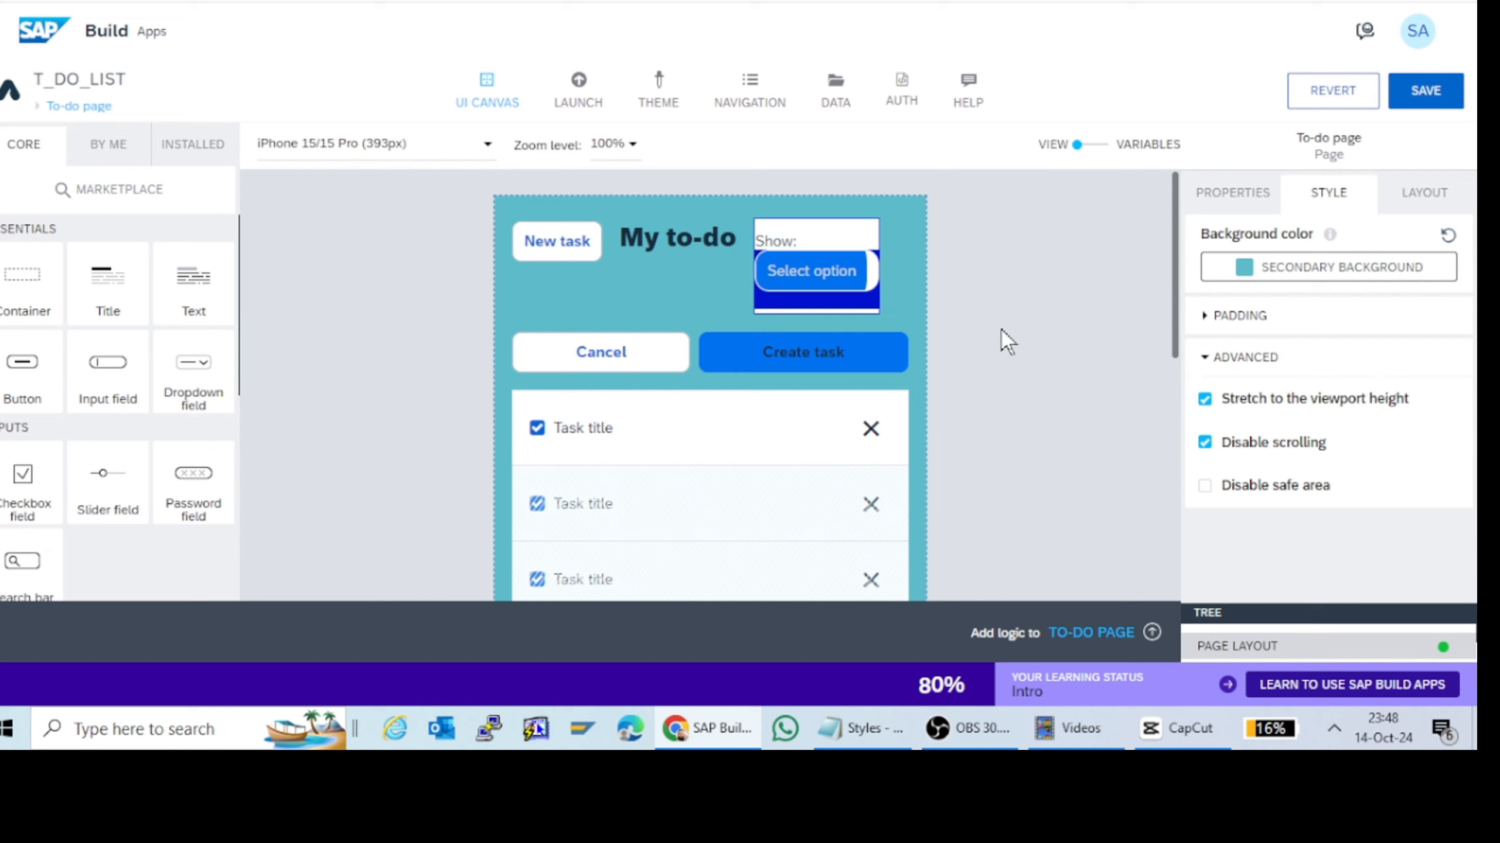
pyautogui.click(1205, 358)
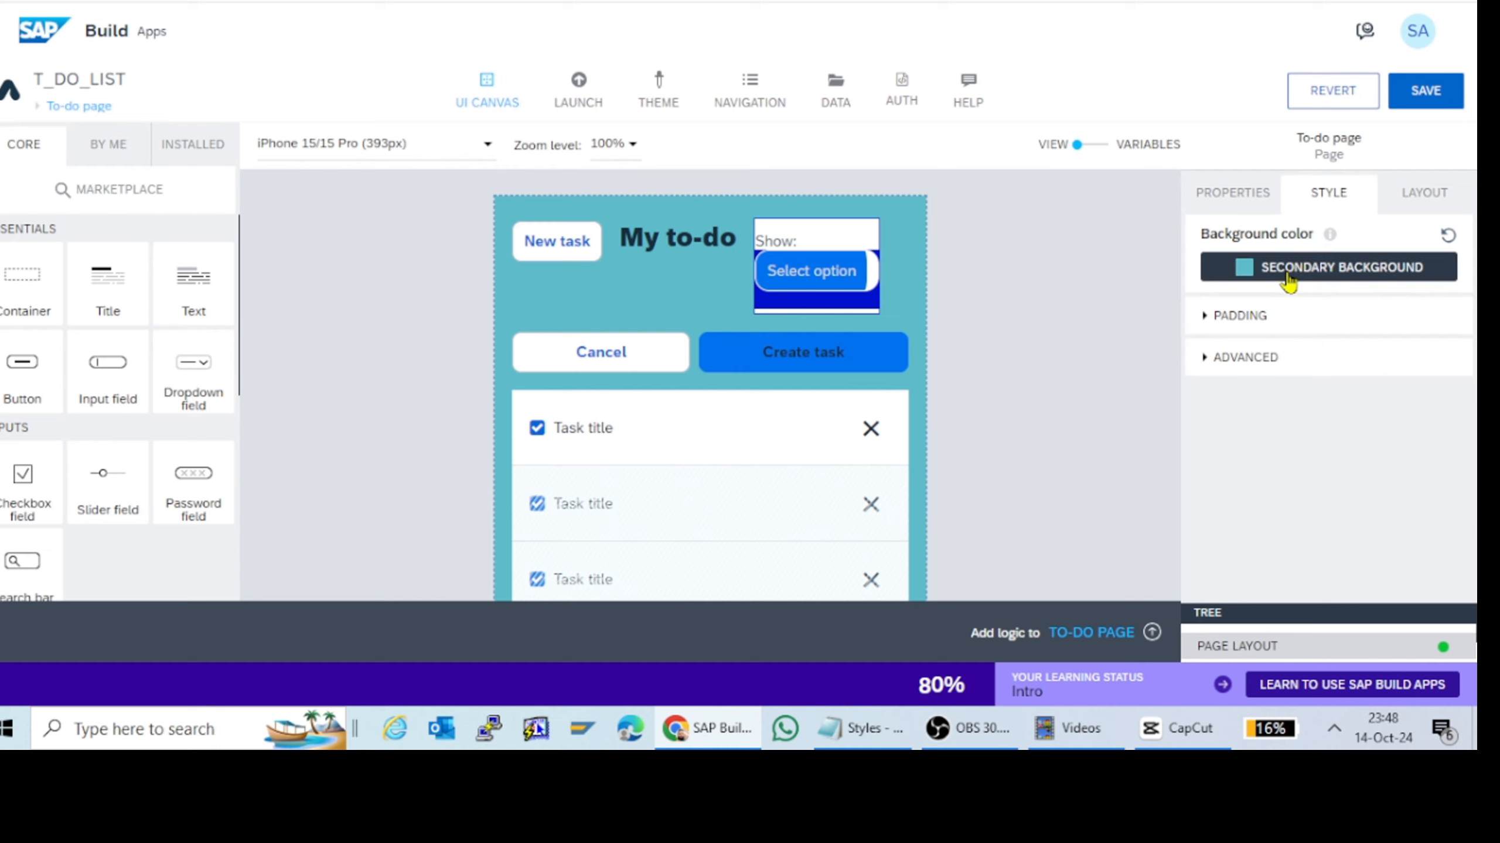
pyautogui.click(1343, 273)
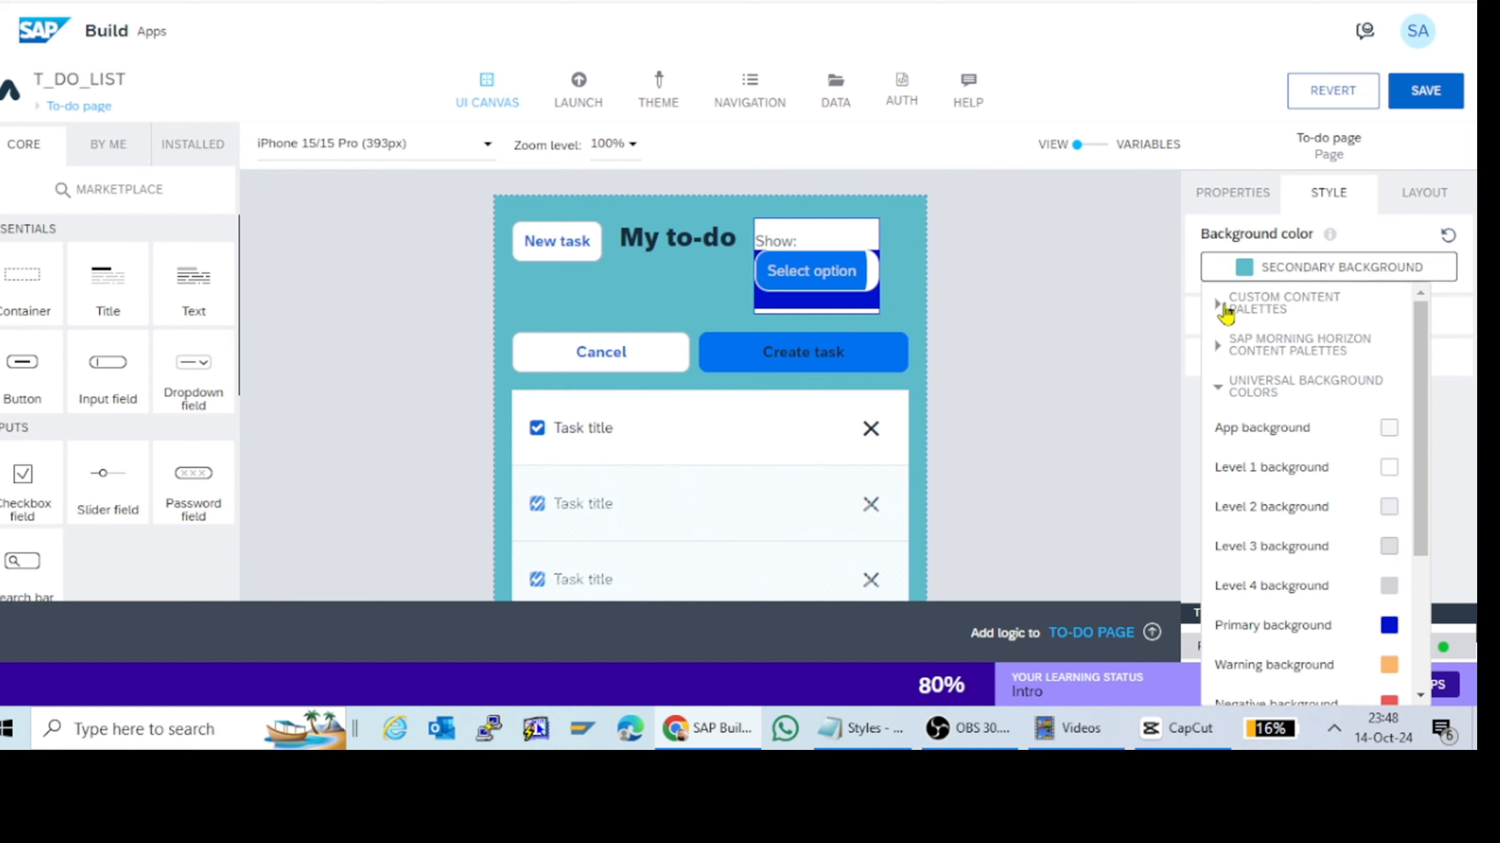
pyautogui.click(1368, 264)
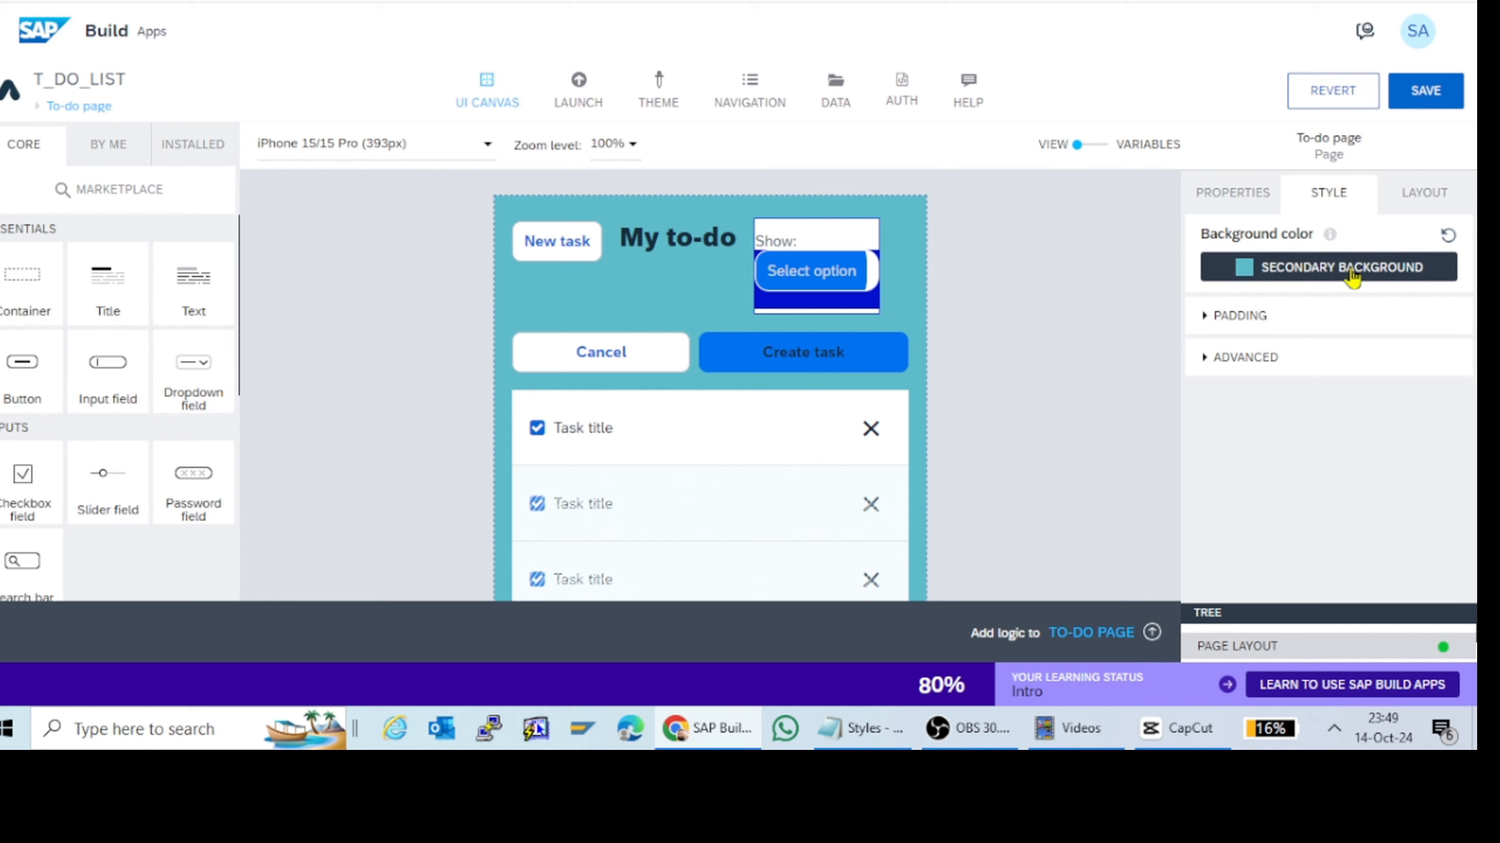
pyautogui.click(1352, 277)
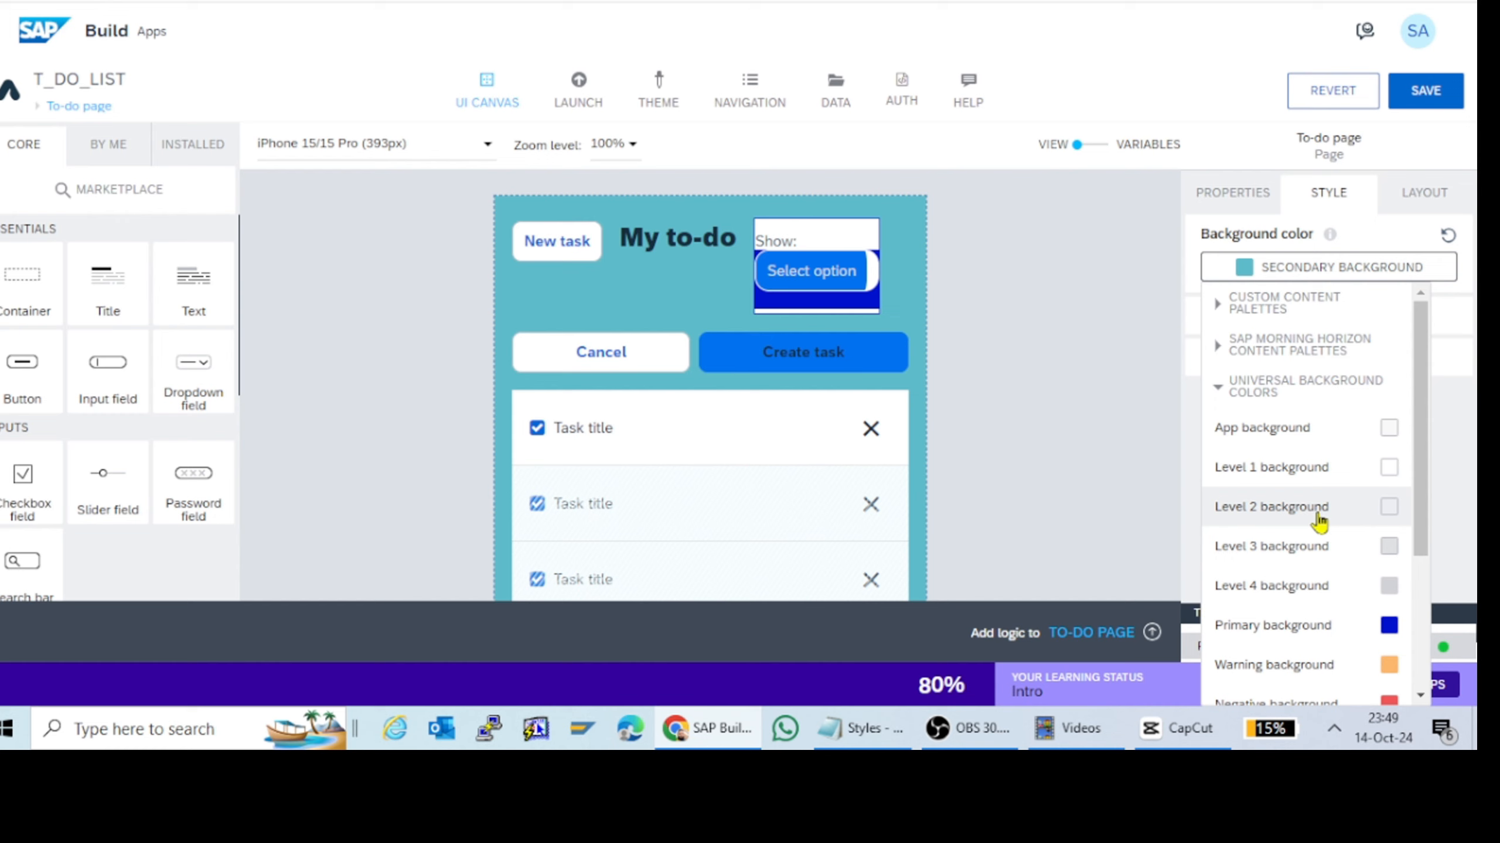
pyautogui.scroll(-3, 1320, 522)
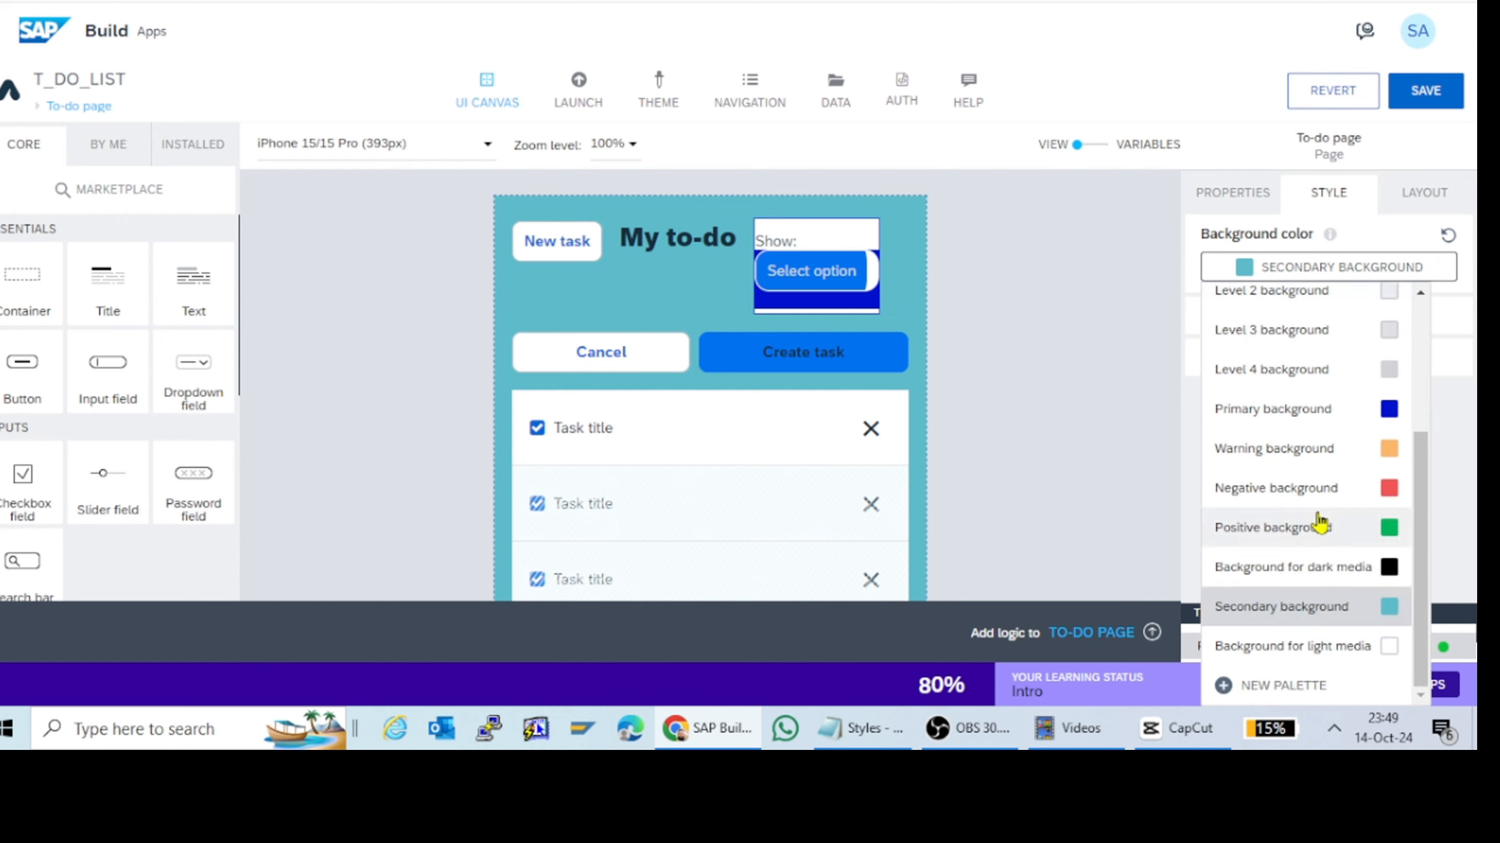
pyautogui.click(1285, 689)
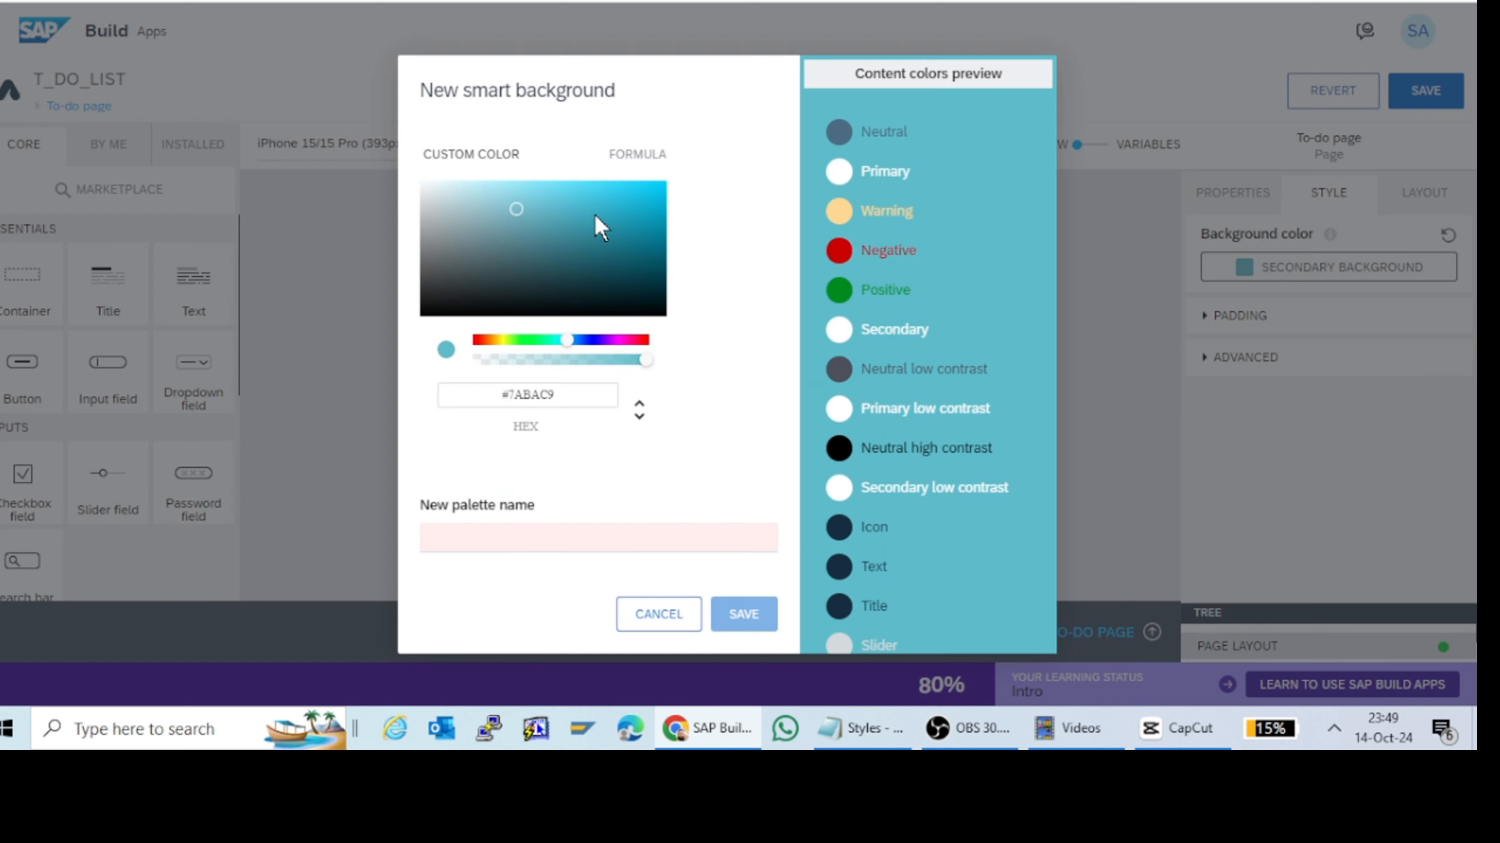
# Step: Try several hues for the new smart background and settle on the custom color #BFAE20
pyautogui.click(625, 214)
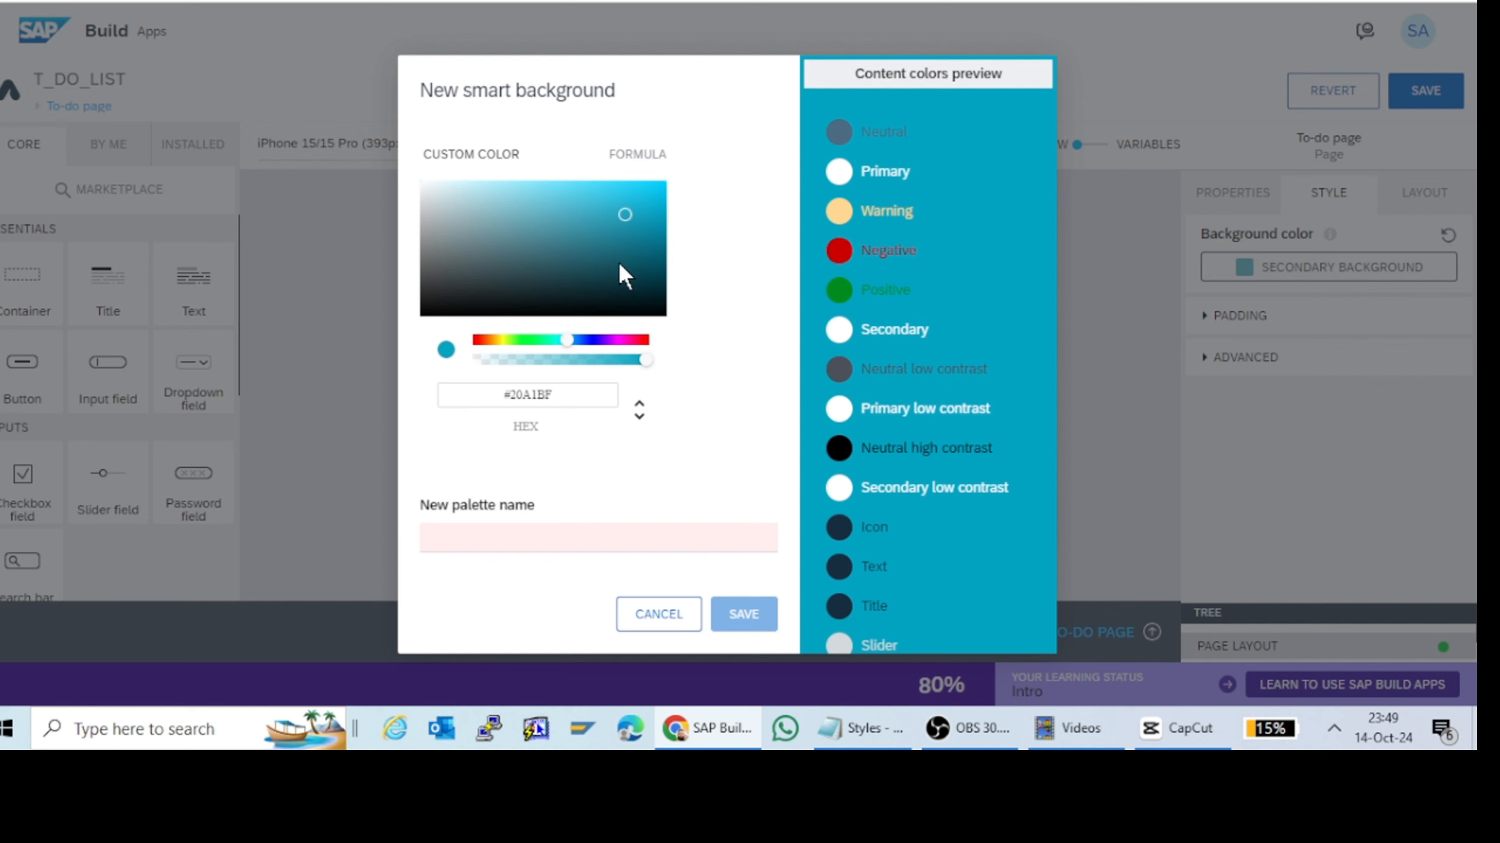
pyautogui.click(606, 340)
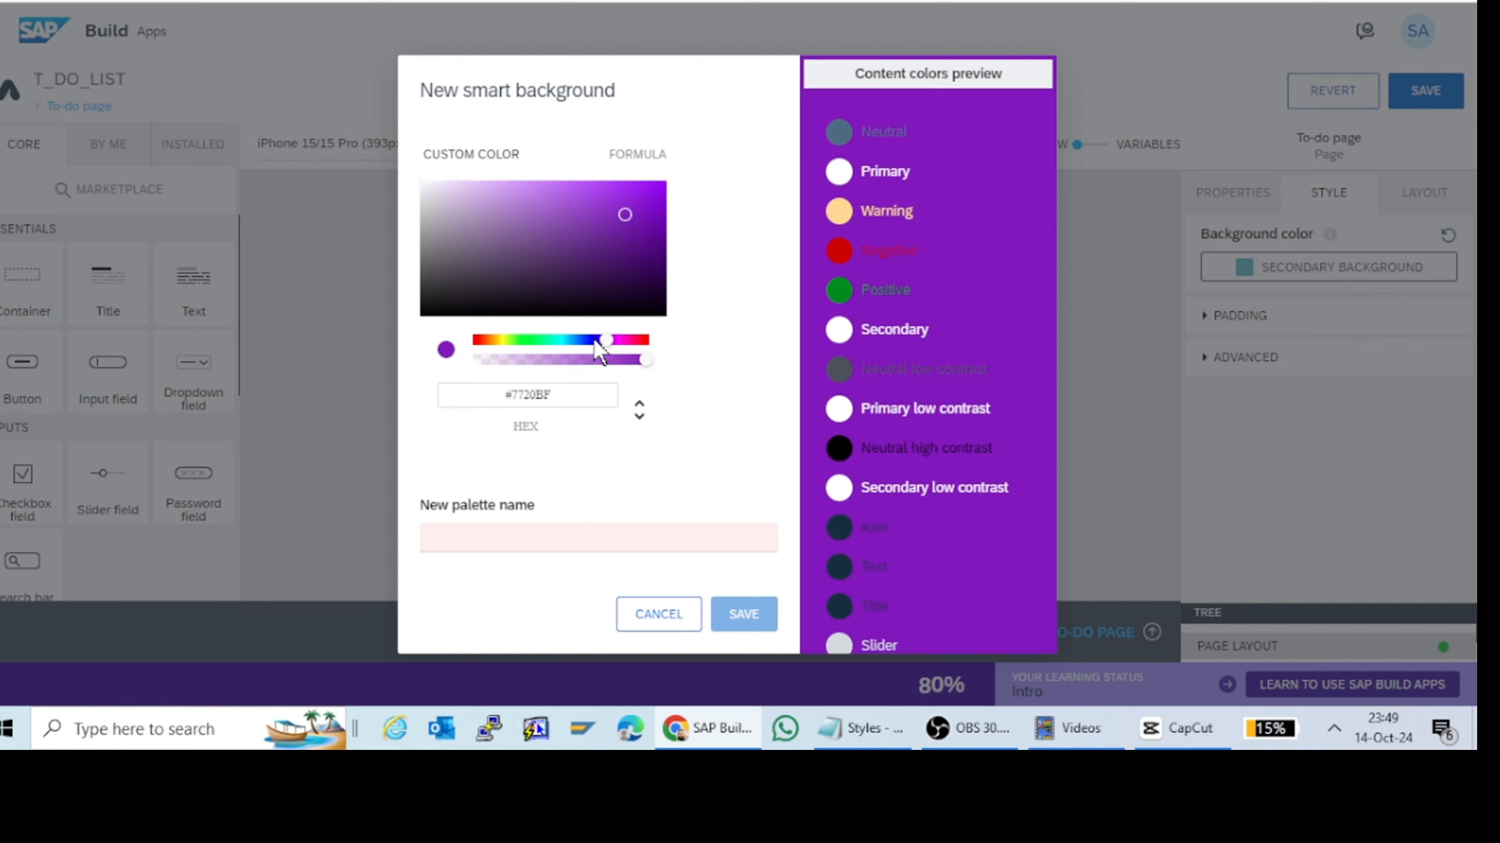
pyautogui.click(594, 341)
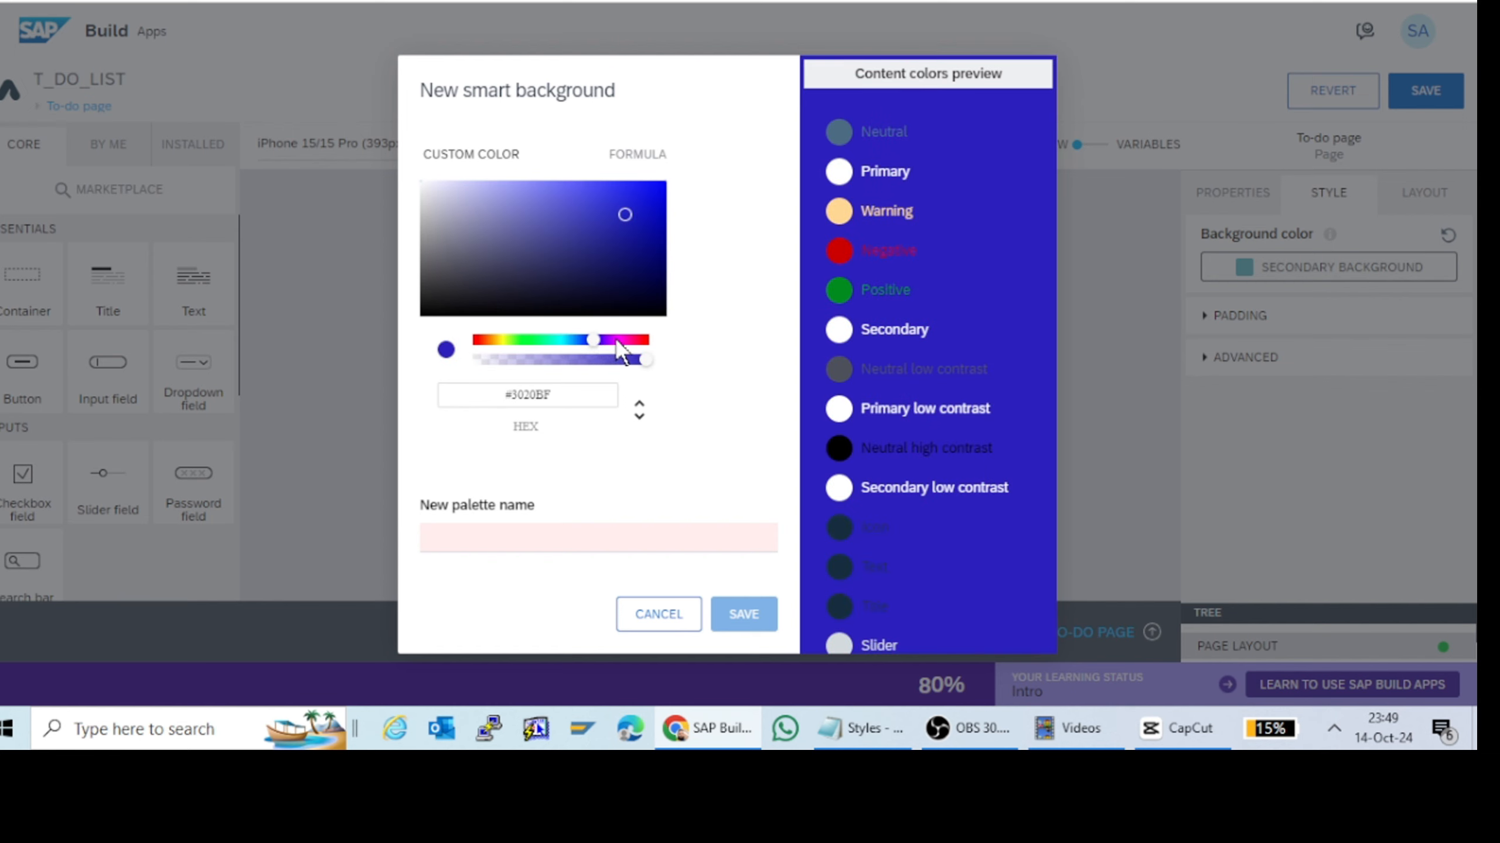
pyautogui.click(627, 340)
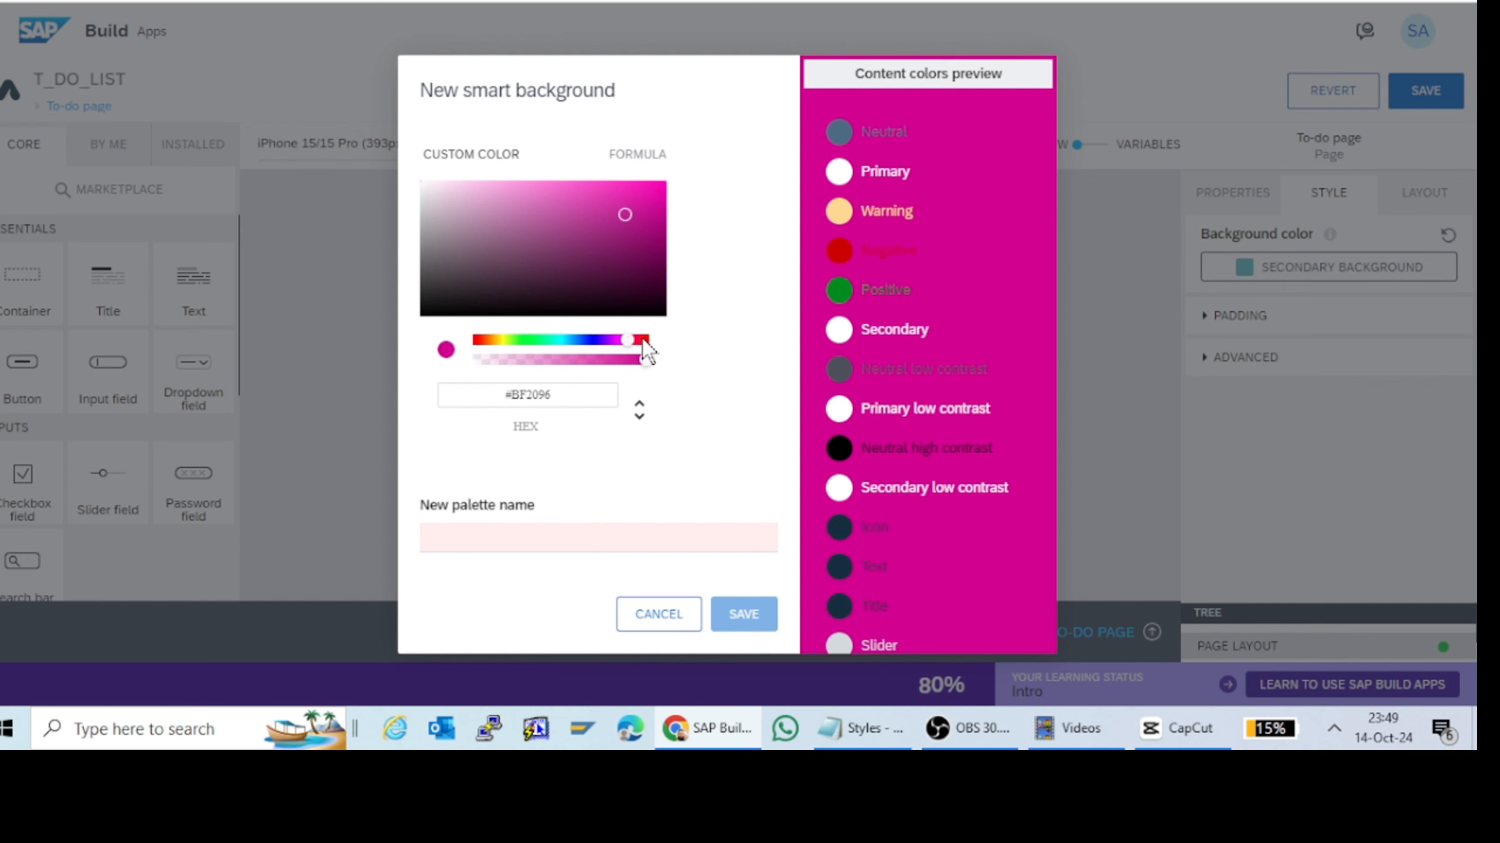
pyautogui.click(643, 341)
pyautogui.click(499, 341)
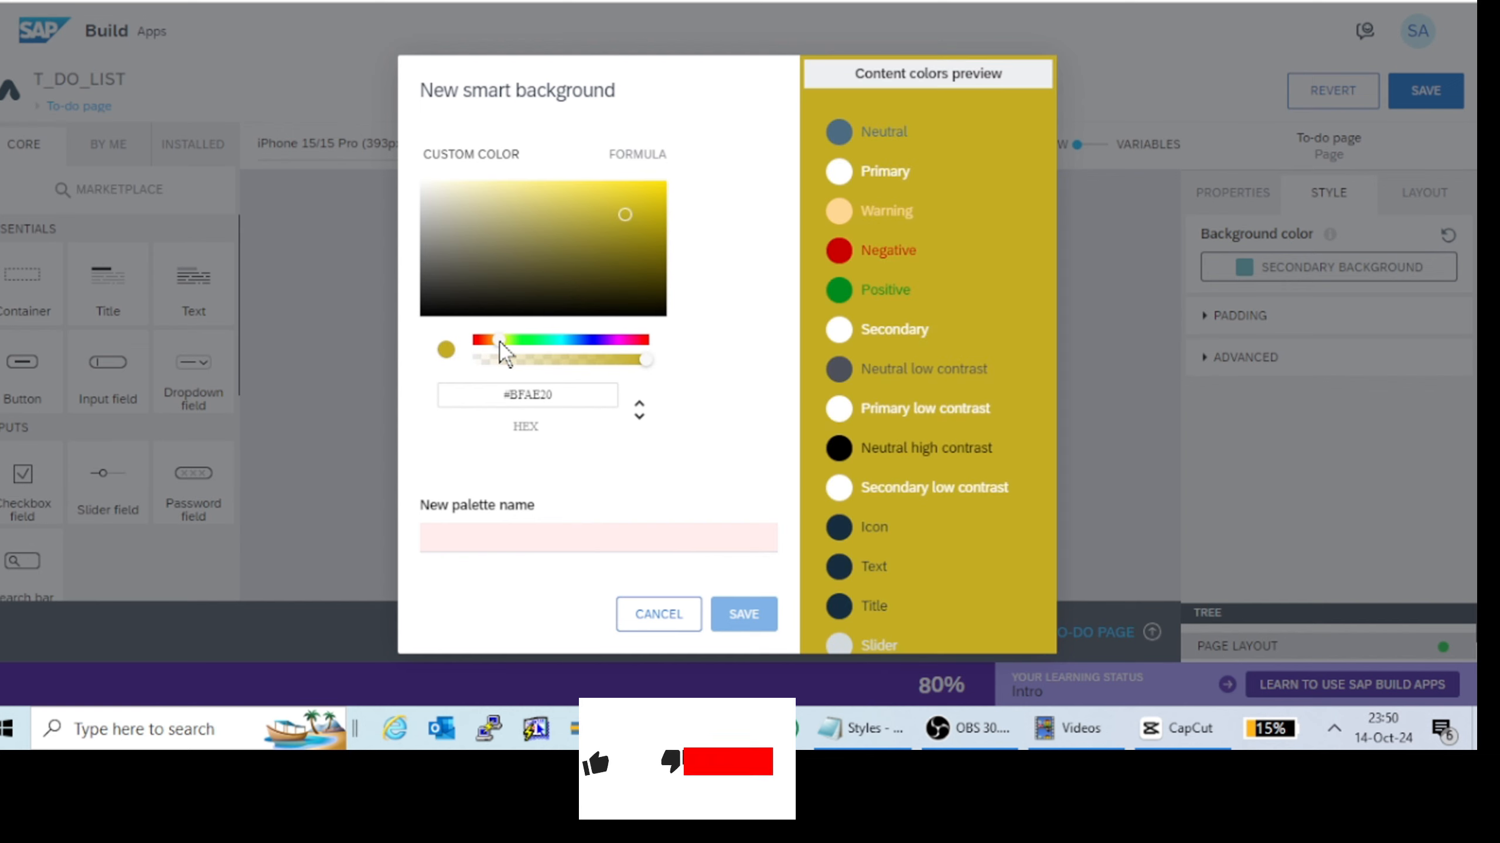
# Step: Name the new palette New_background and save it as the To-do page's background color
pyautogui.click(478, 538)
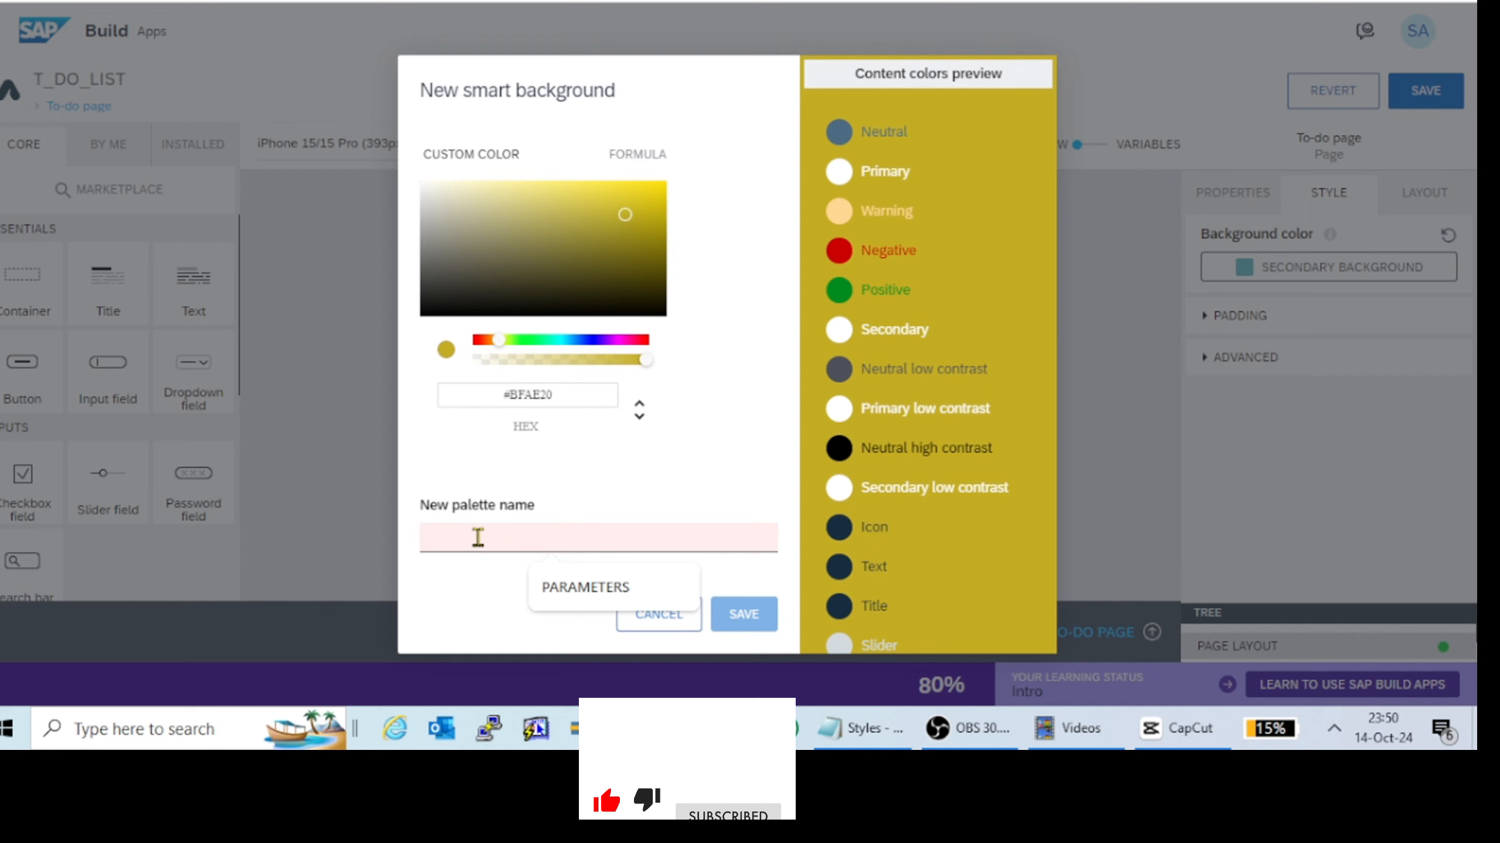
pyautogui.write('New')
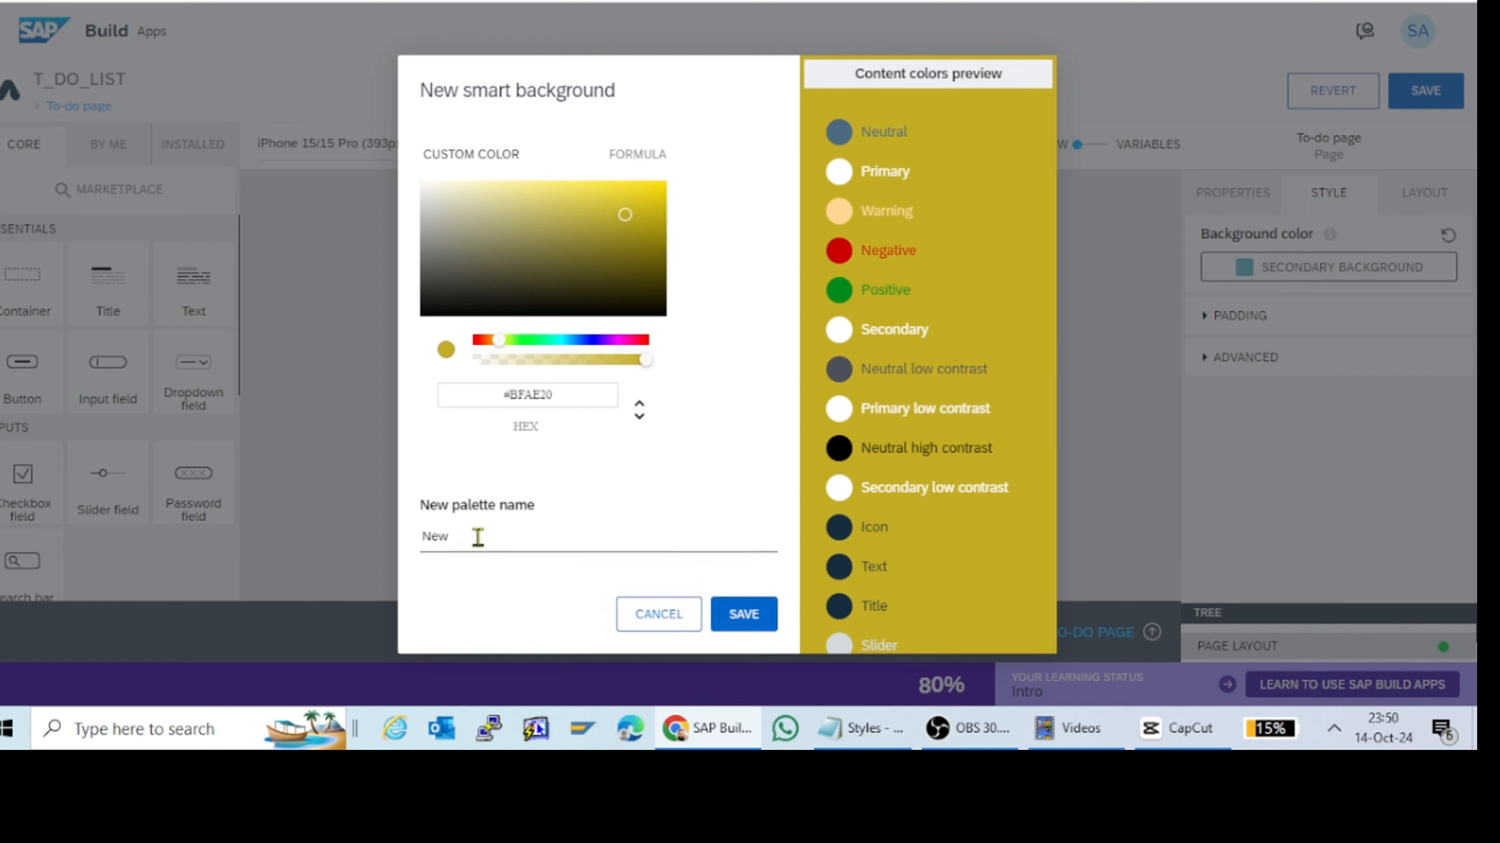
pyautogui.write('_background')
pyautogui.click(729, 614)
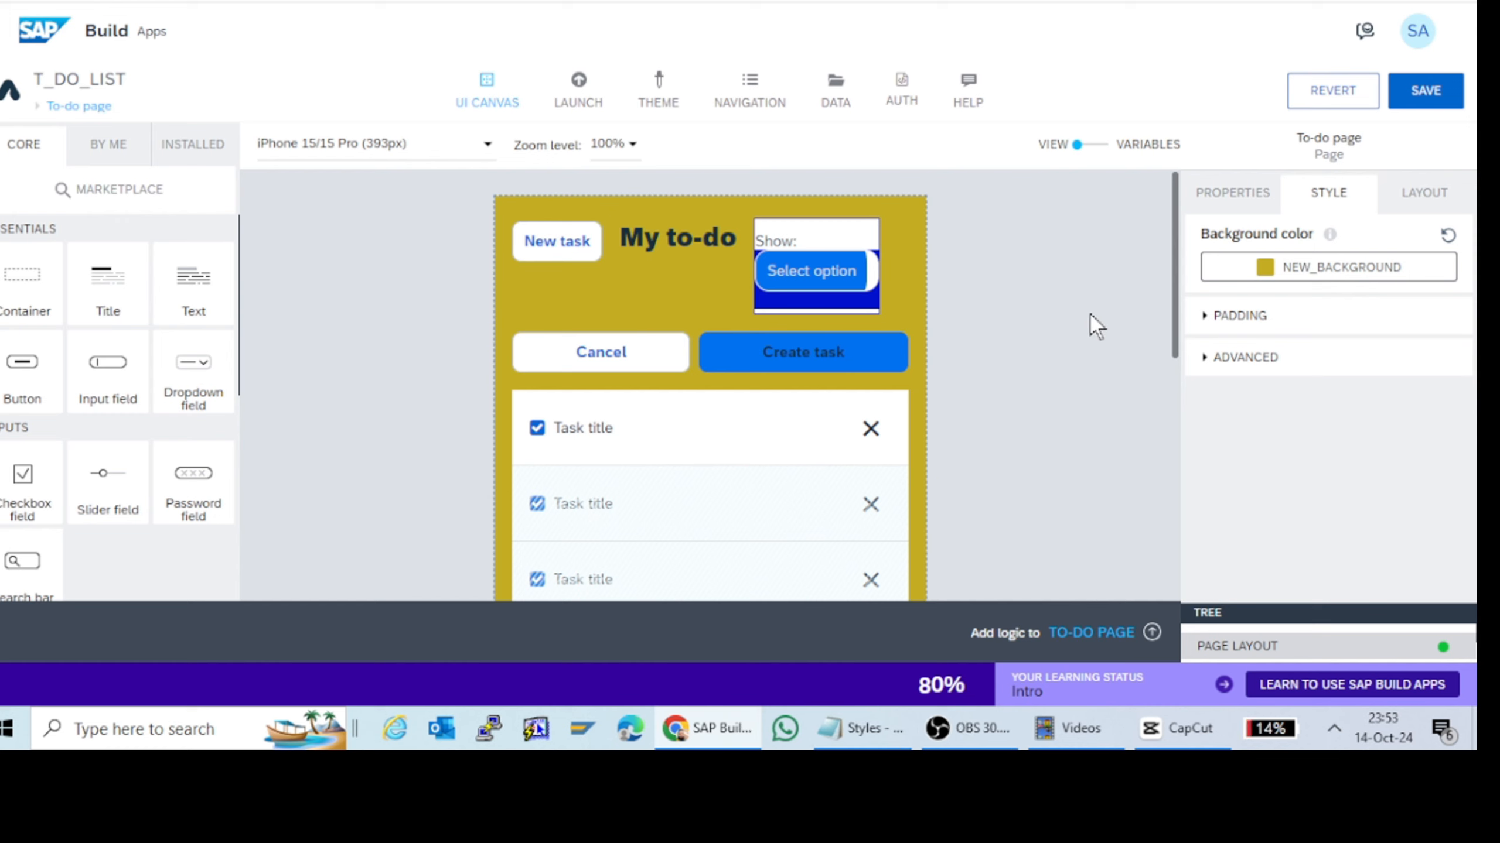
# Step: Try the theme spacing S (8px) as the To-do page's top padding
pyautogui.click(1206, 319)
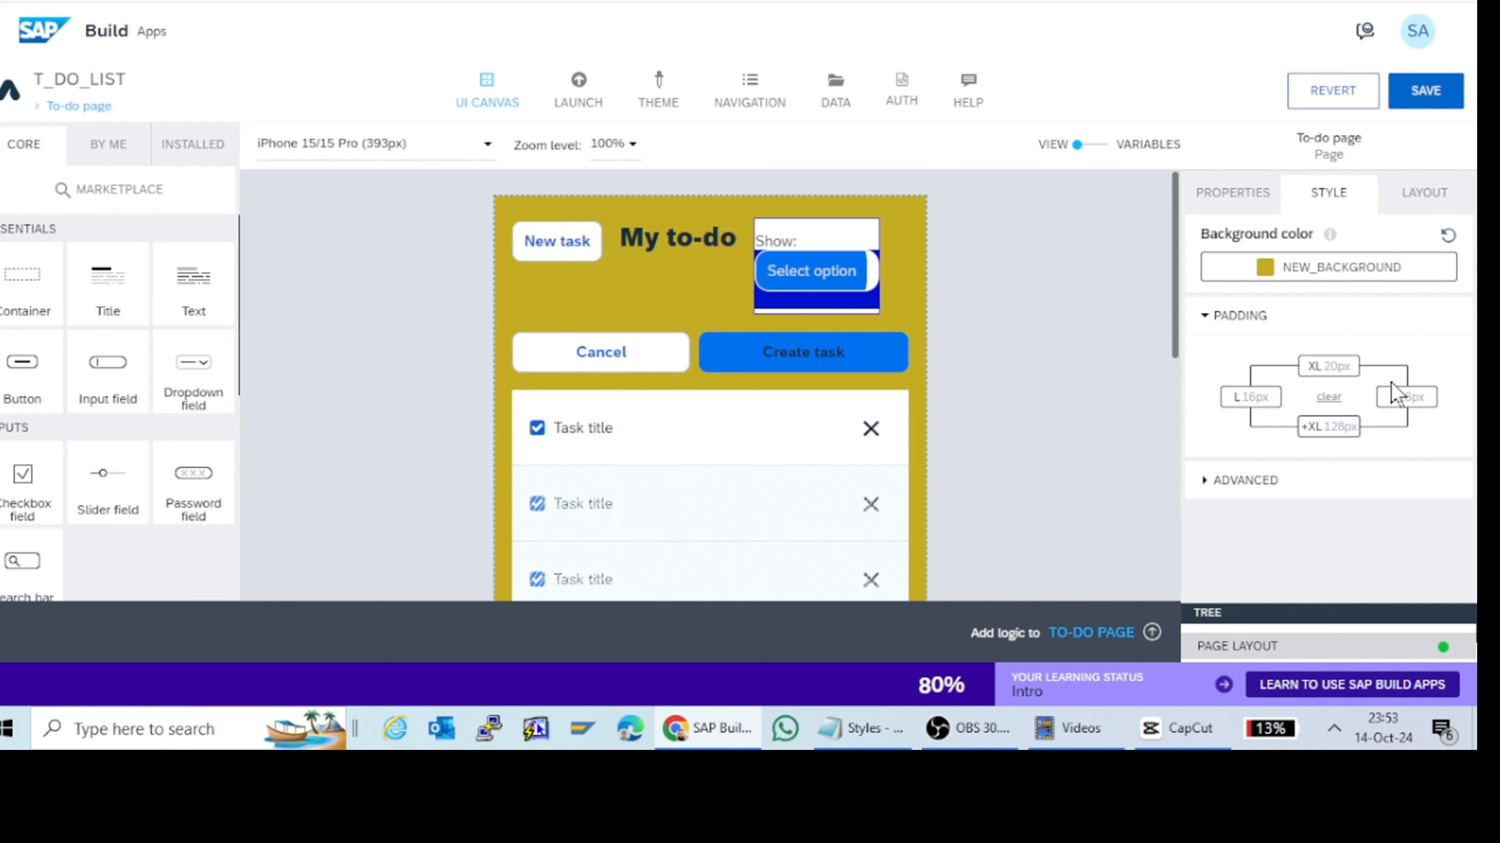
pyautogui.click(1333, 371)
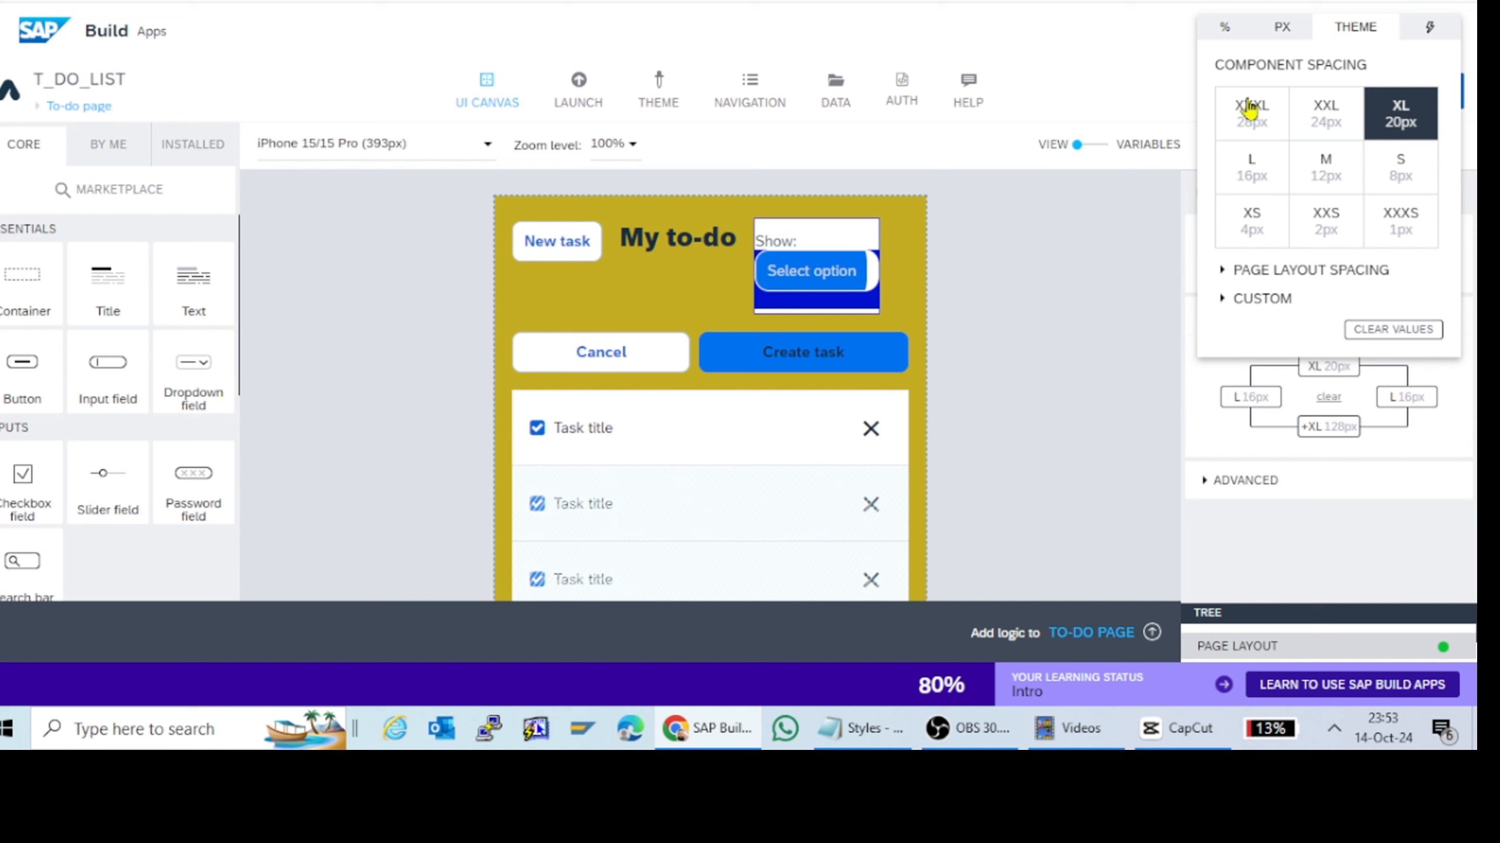
pyautogui.click(1408, 177)
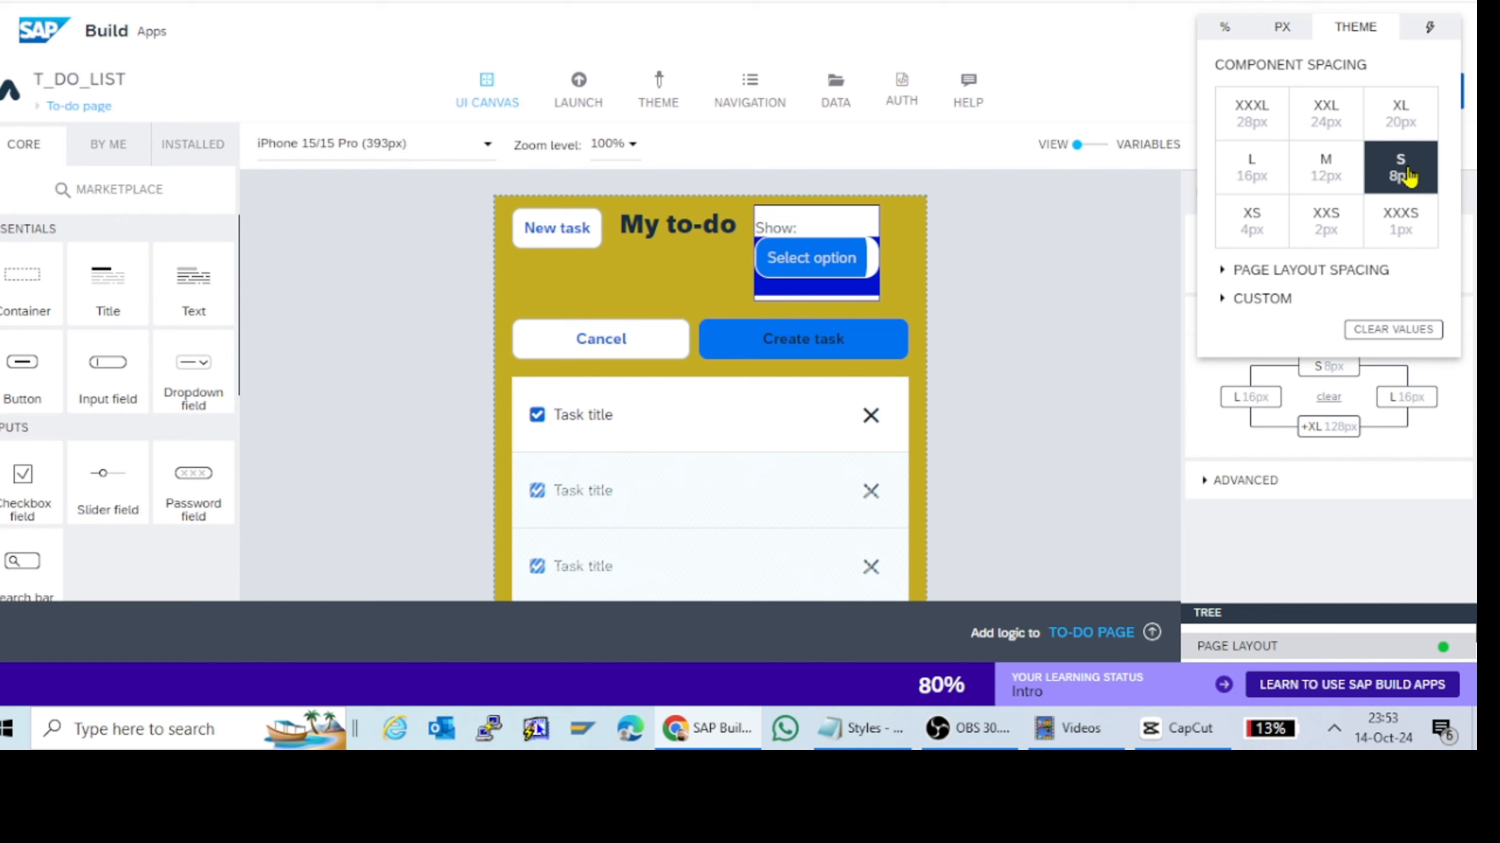
pyautogui.click(1088, 390)
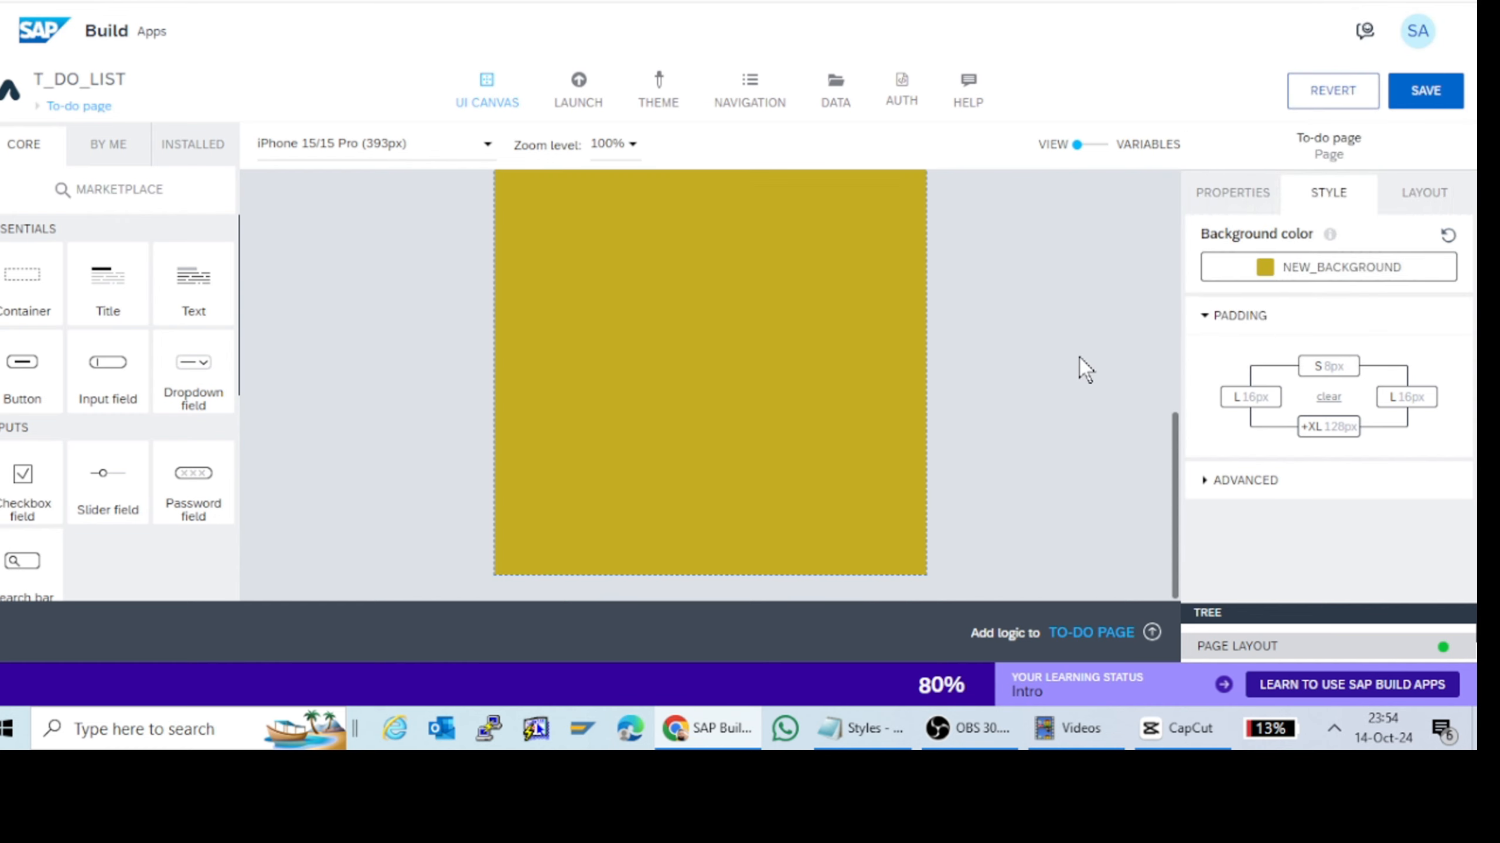
# Step: Try the theme spacing XXXL (28px) as the page's top padding and check the page layout
pyautogui.click(1341, 369)
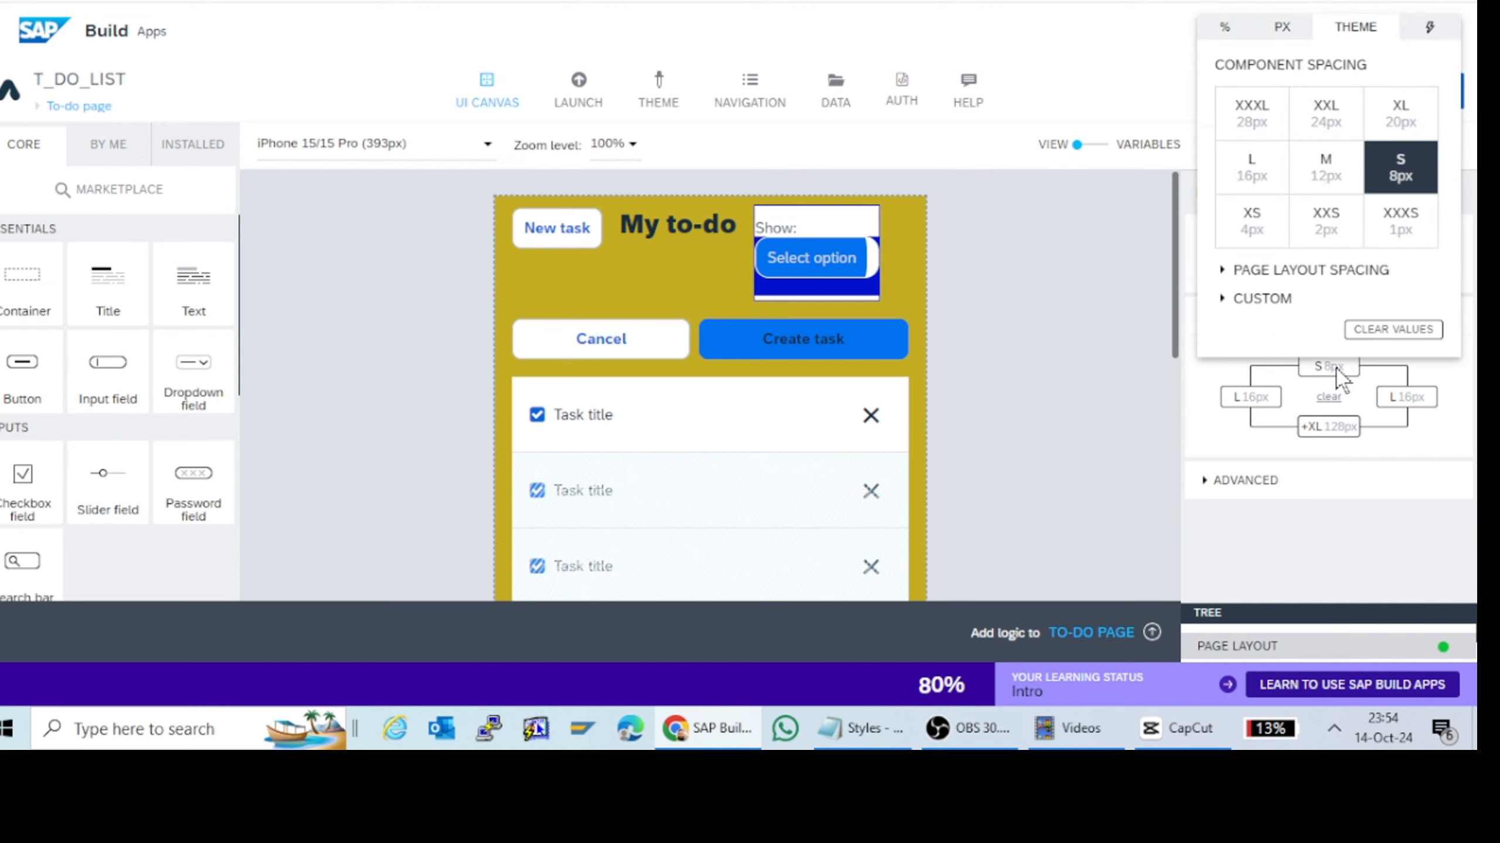
pyautogui.click(1277, 129)
pyautogui.click(1063, 326)
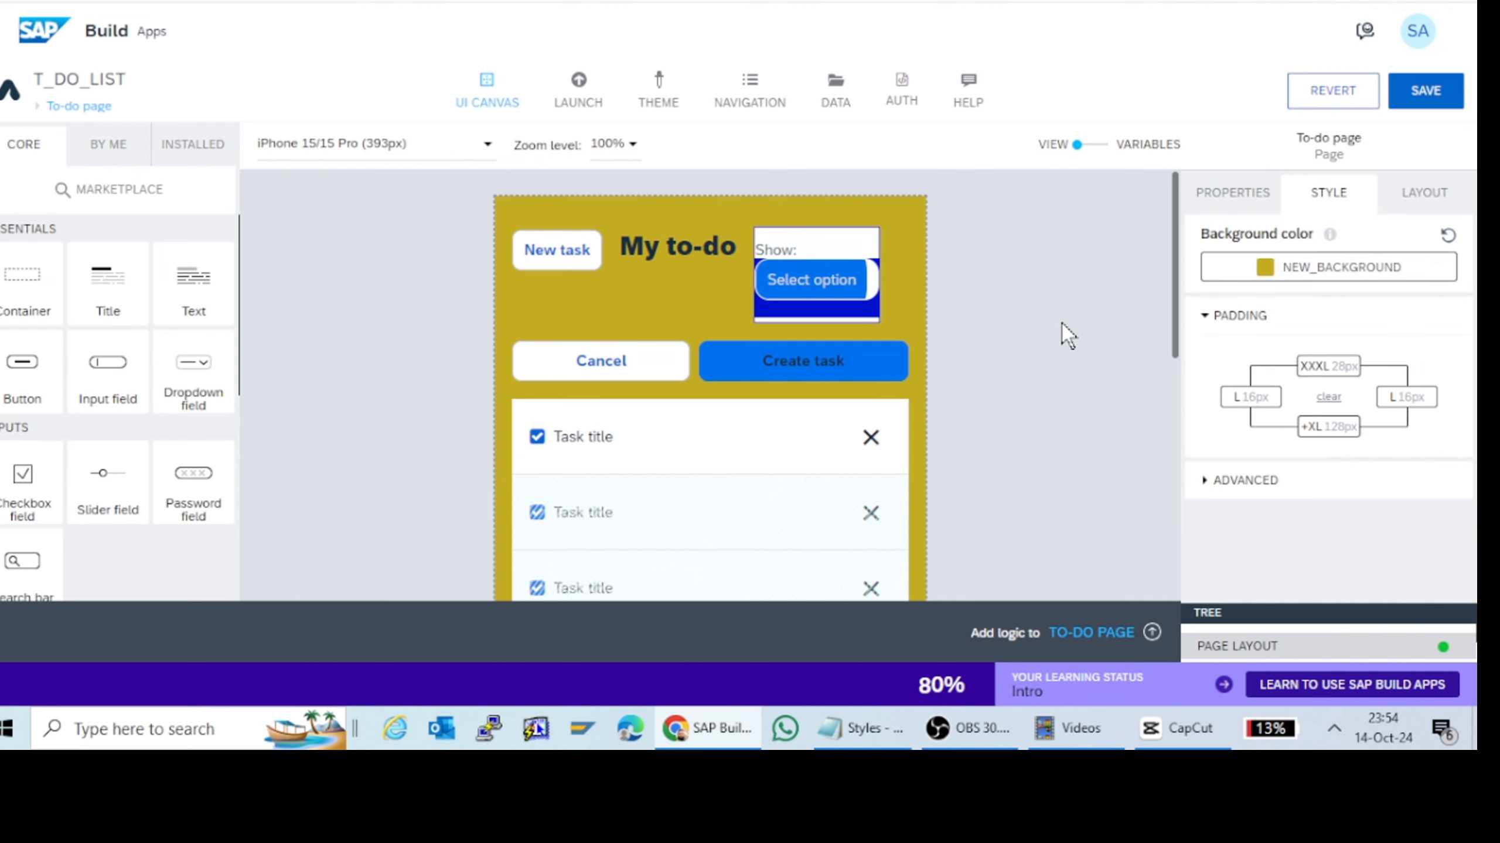
pyautogui.scroll(-2, 1068, 336)
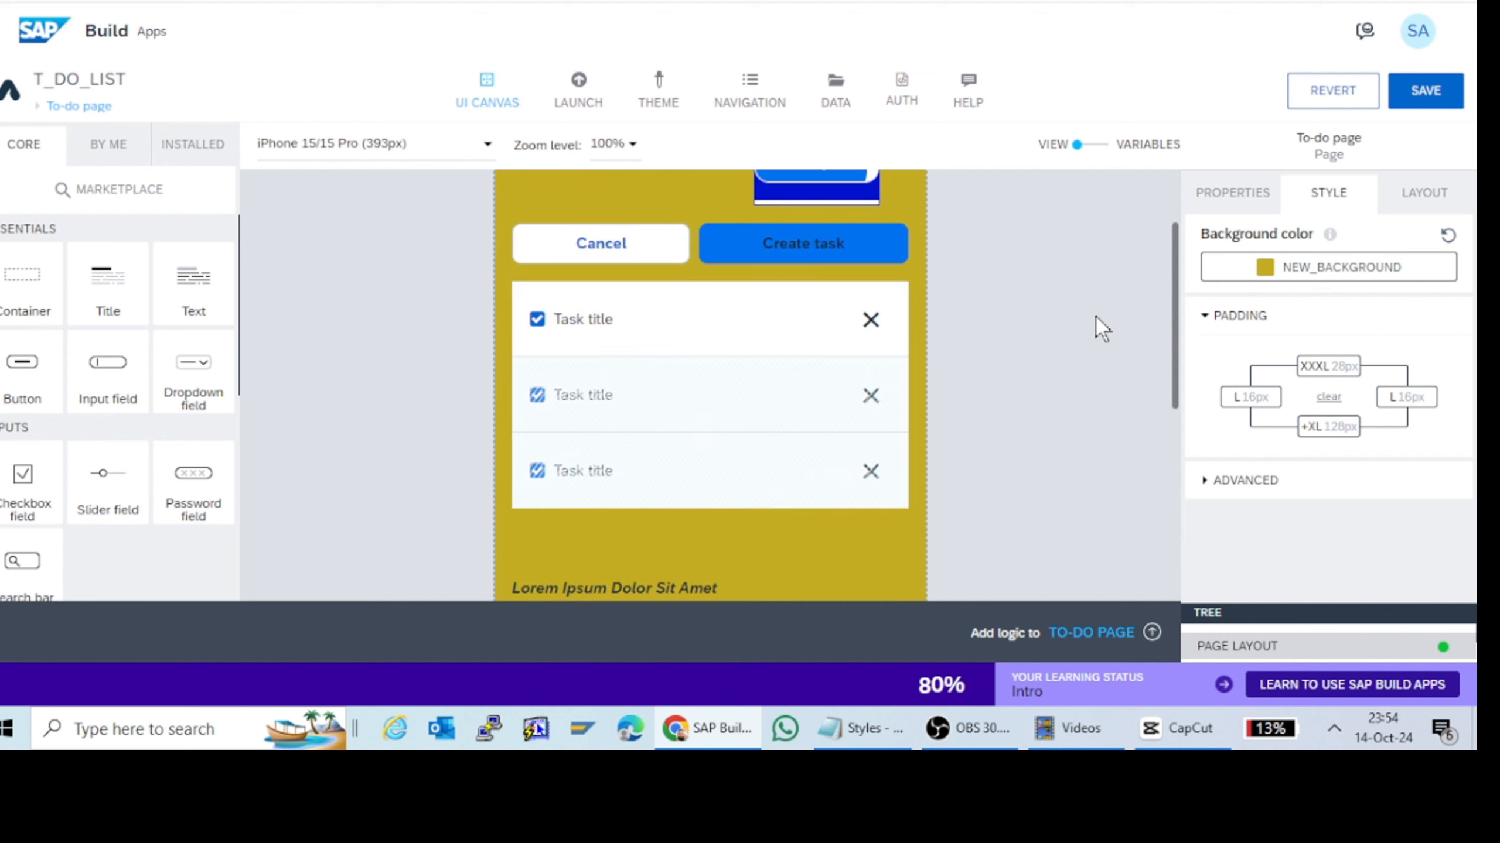
pyautogui.scroll(2, 1098, 328)
# Step: Try XL (20px) and the custom spacing H 12 for the page's top padding, then settle on H 16 (16px)
pyautogui.click(1340, 369)
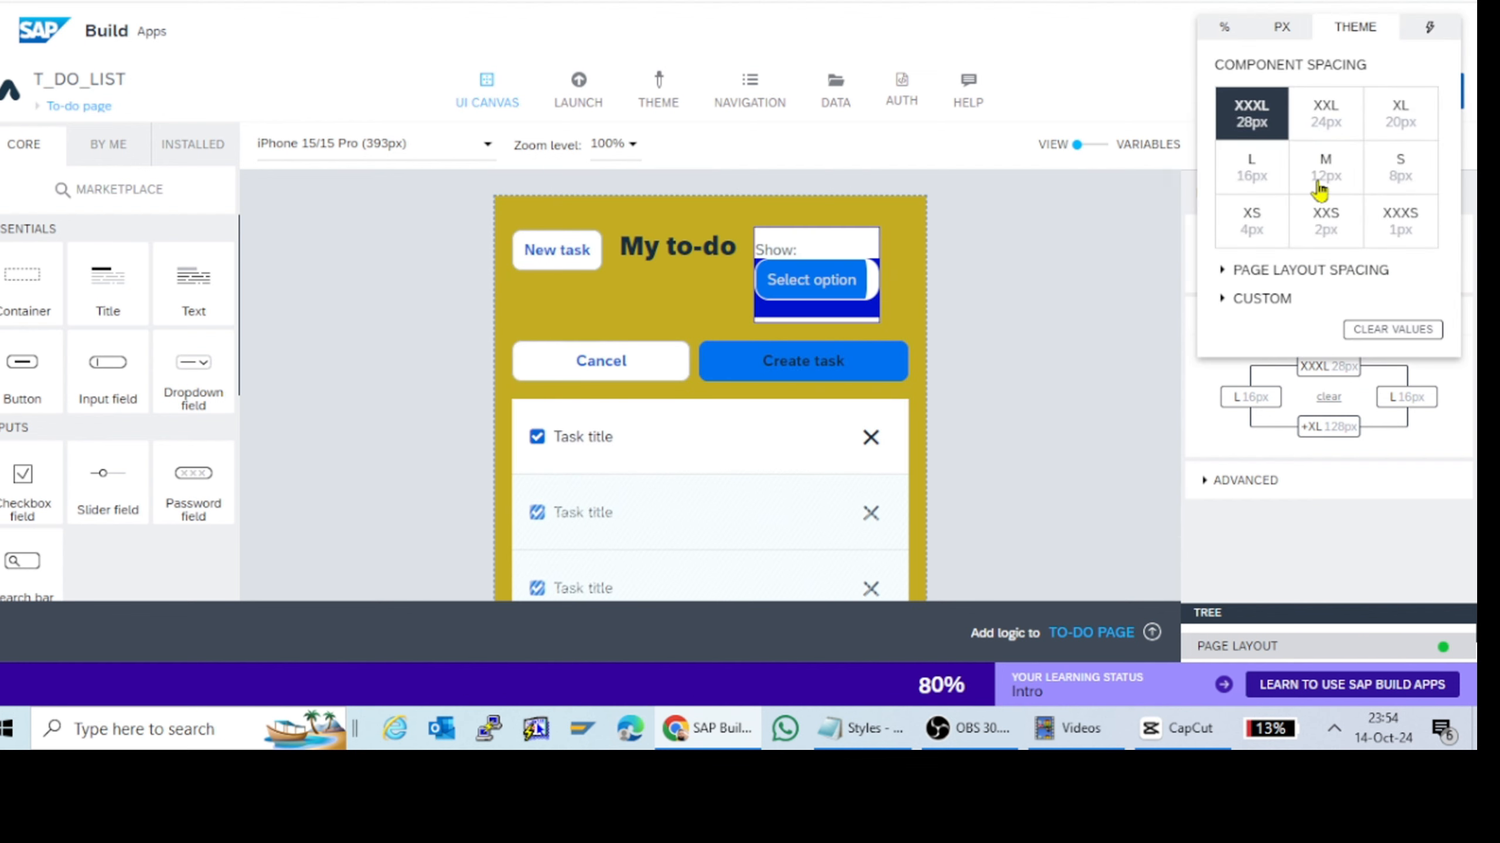
pyautogui.click(1407, 127)
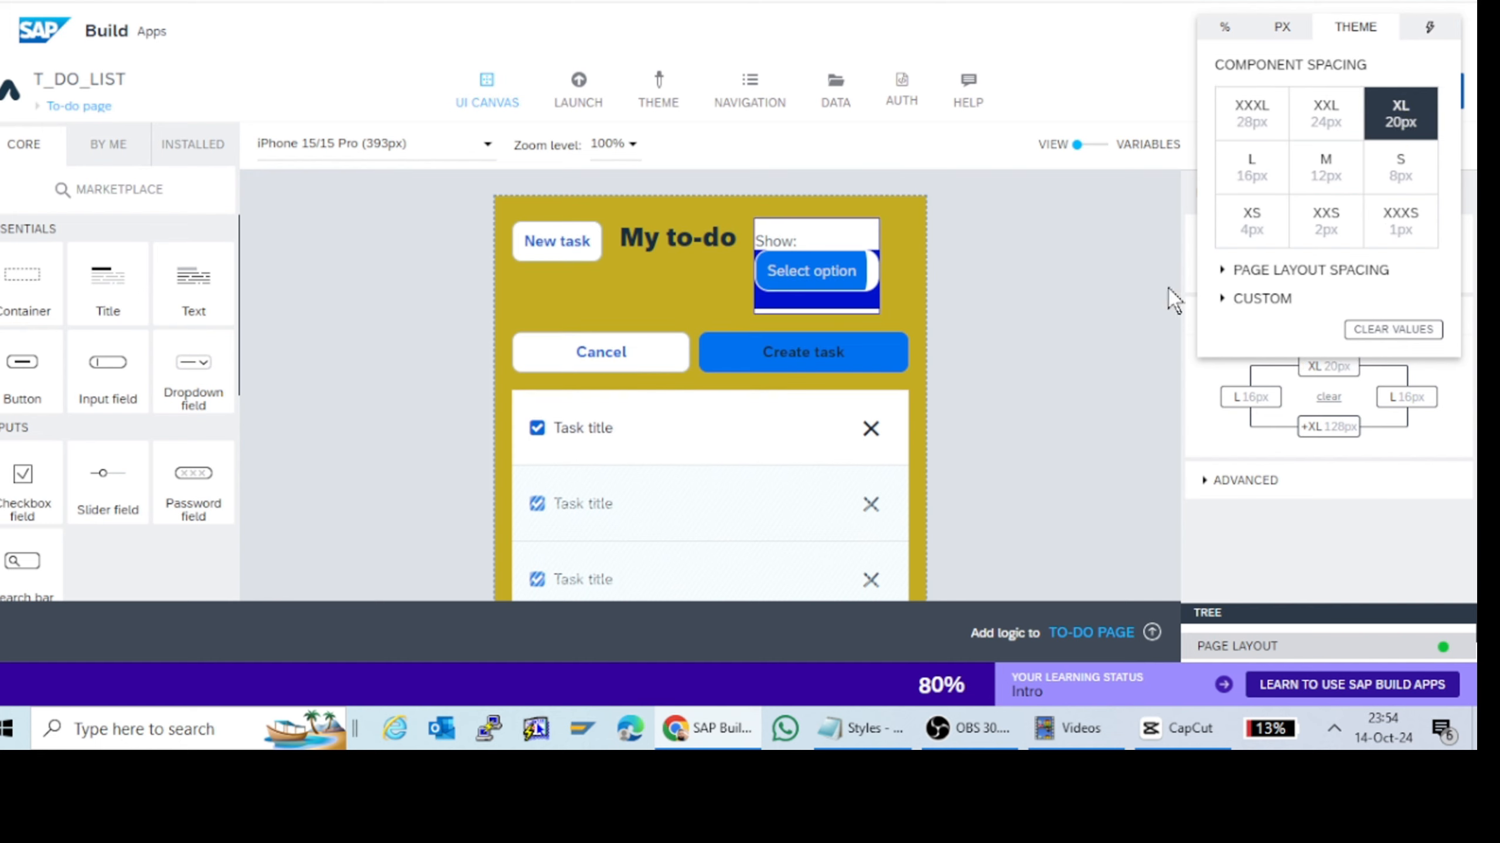
pyautogui.click(1224, 272)
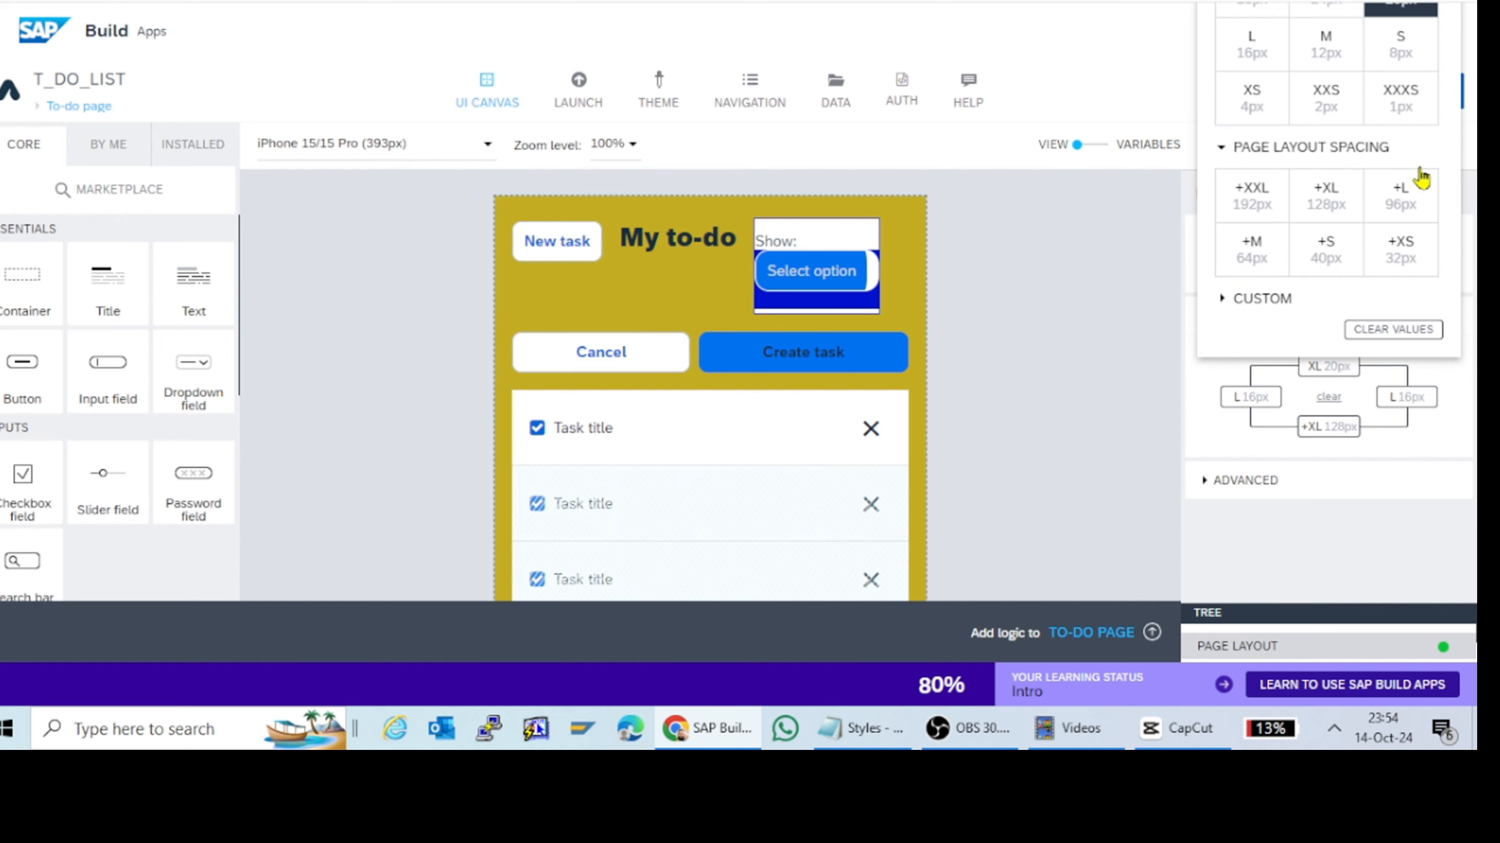
pyautogui.click(1225, 298)
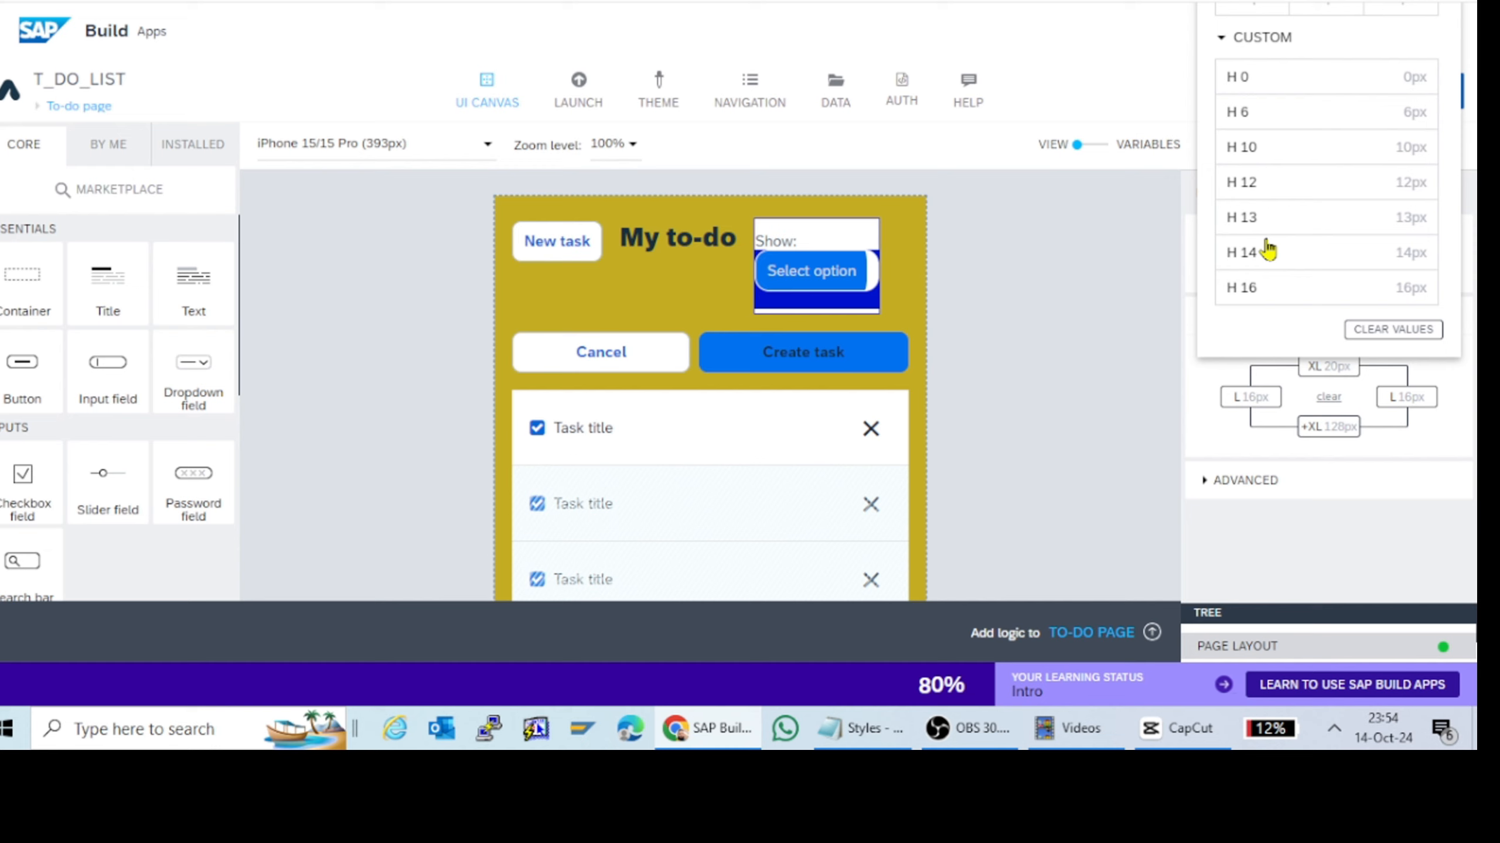
pyautogui.click(1286, 190)
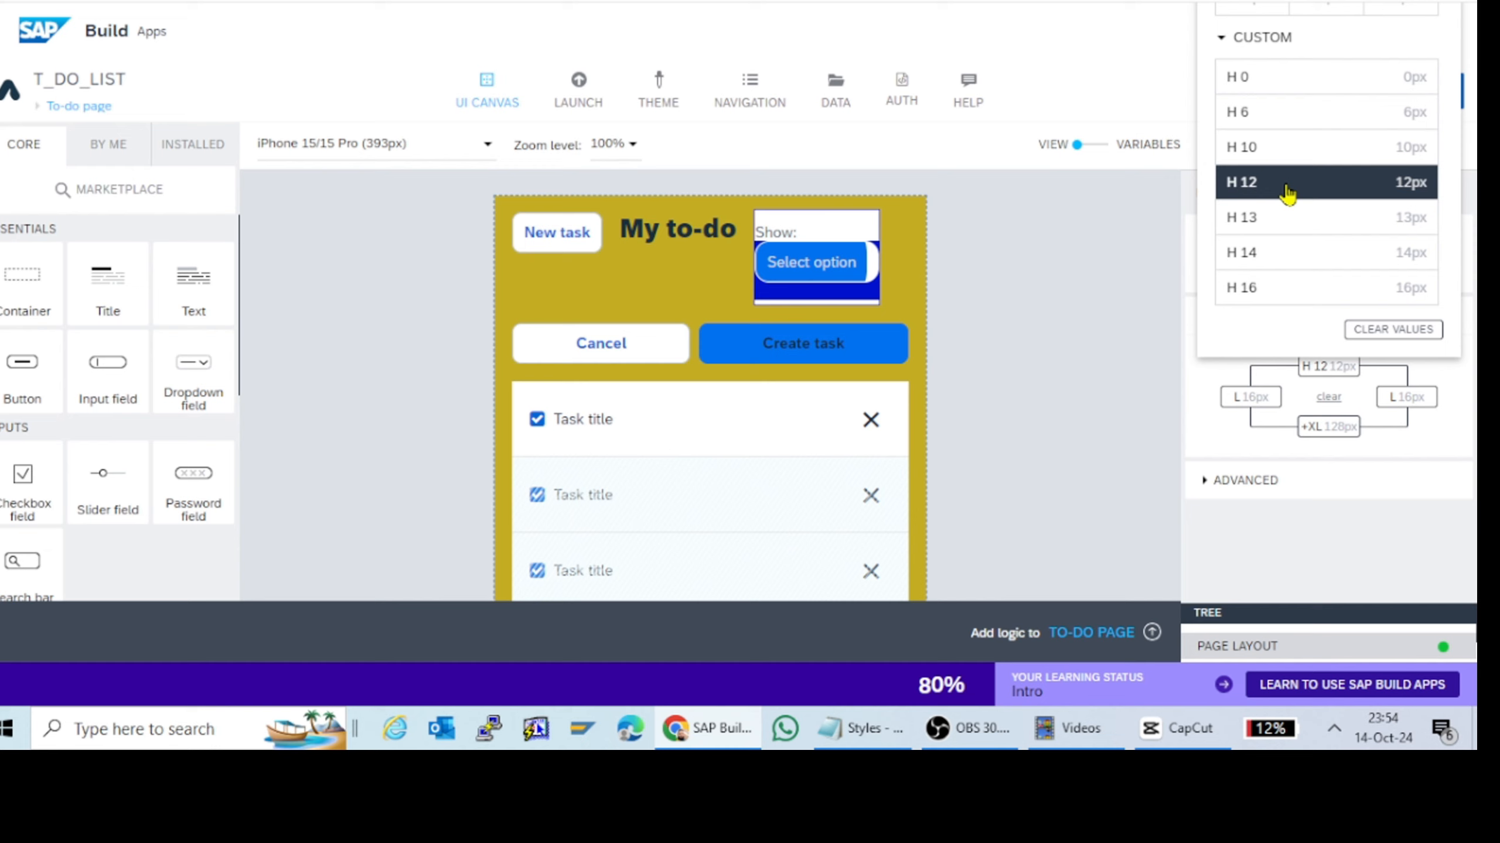
pyautogui.click(1268, 292)
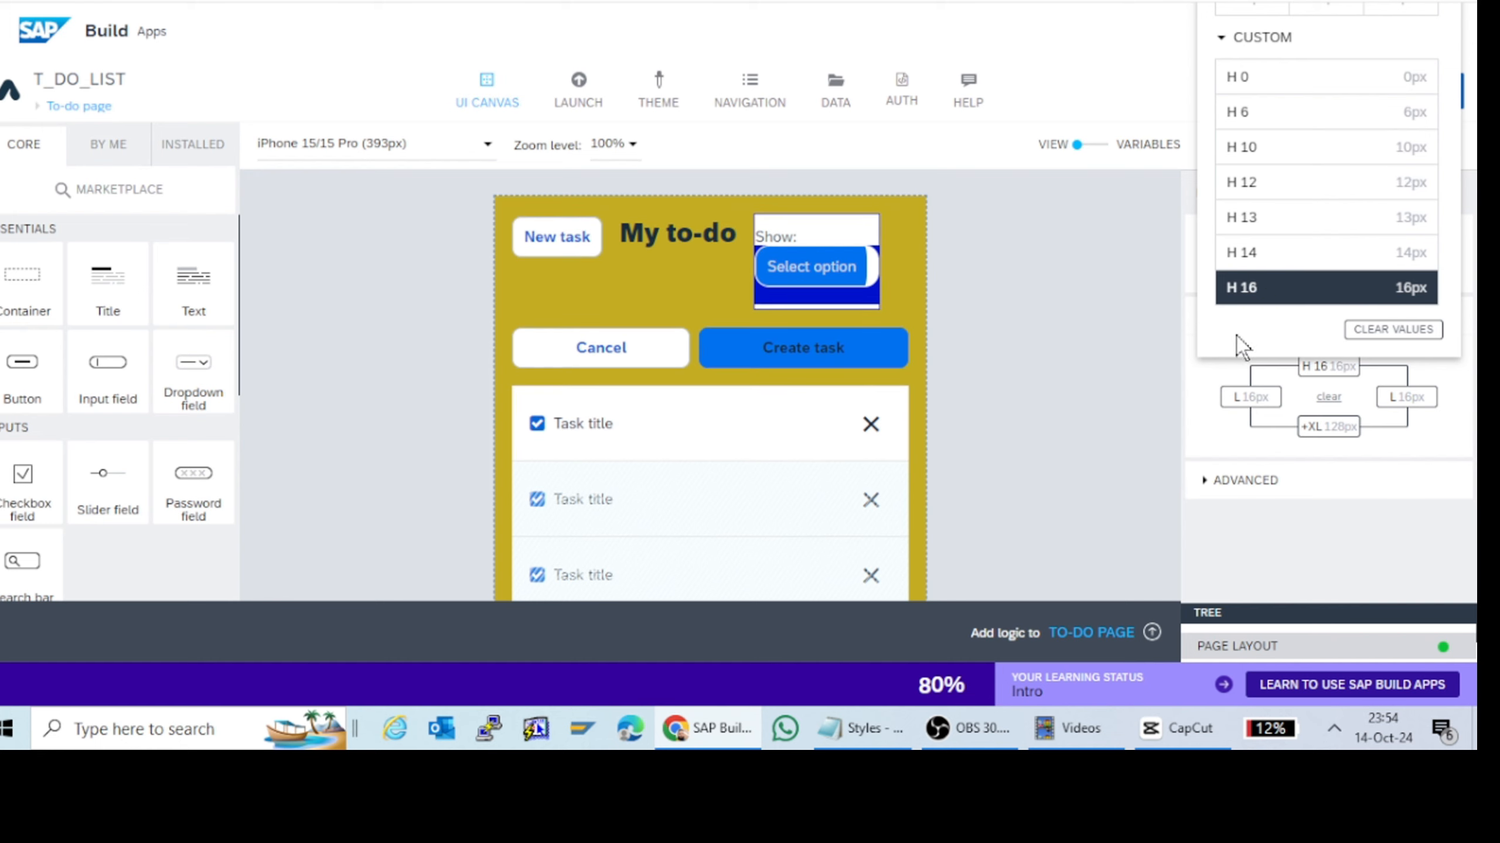
pyautogui.click(1198, 427)
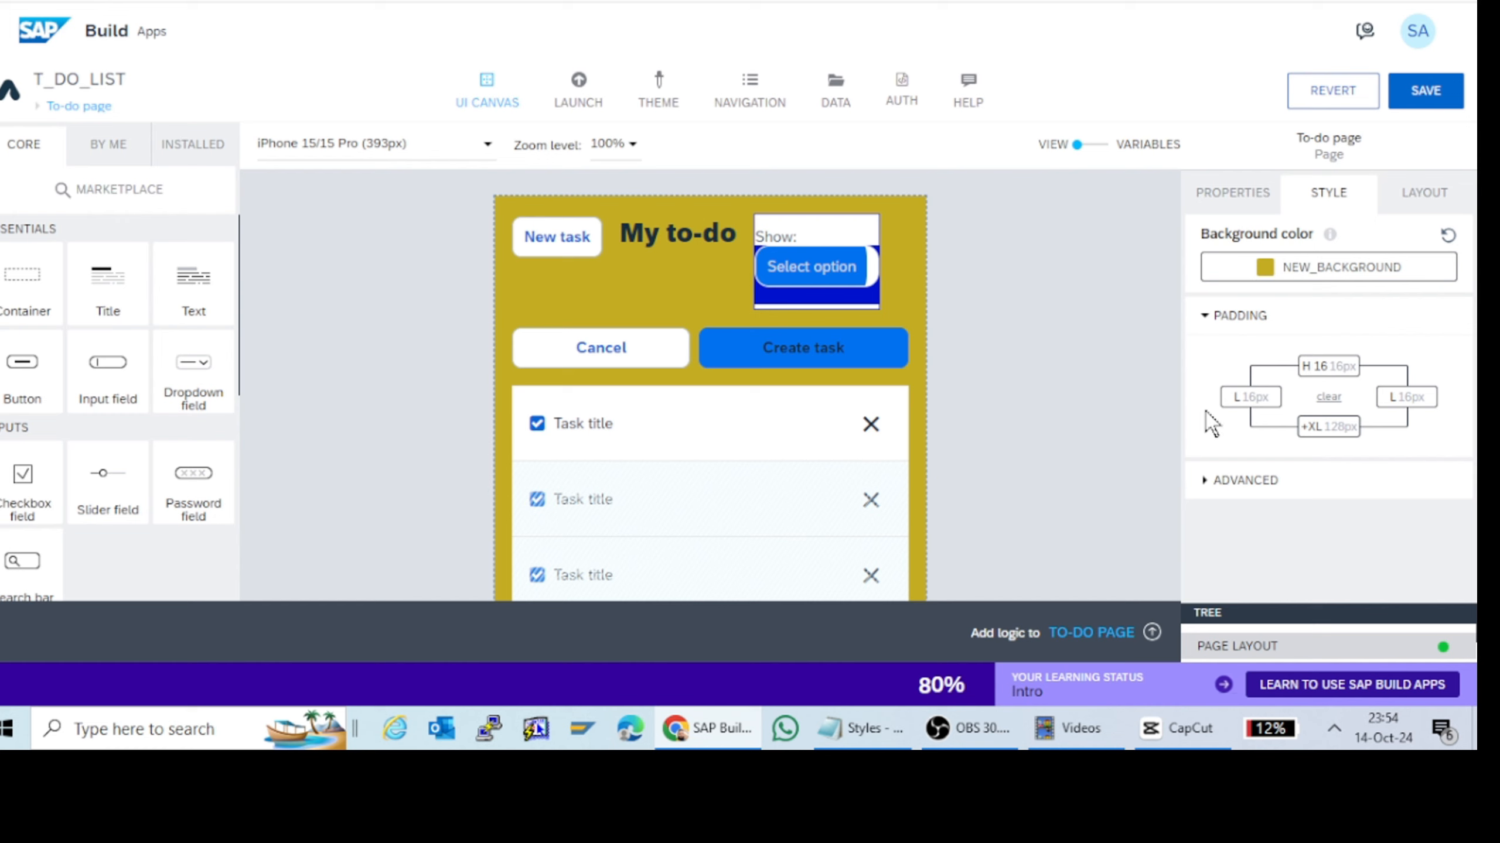
# Step: Turn the page's advanced option Stretch to the viewport height off and back on to compare its effect
pyautogui.click(1204, 484)
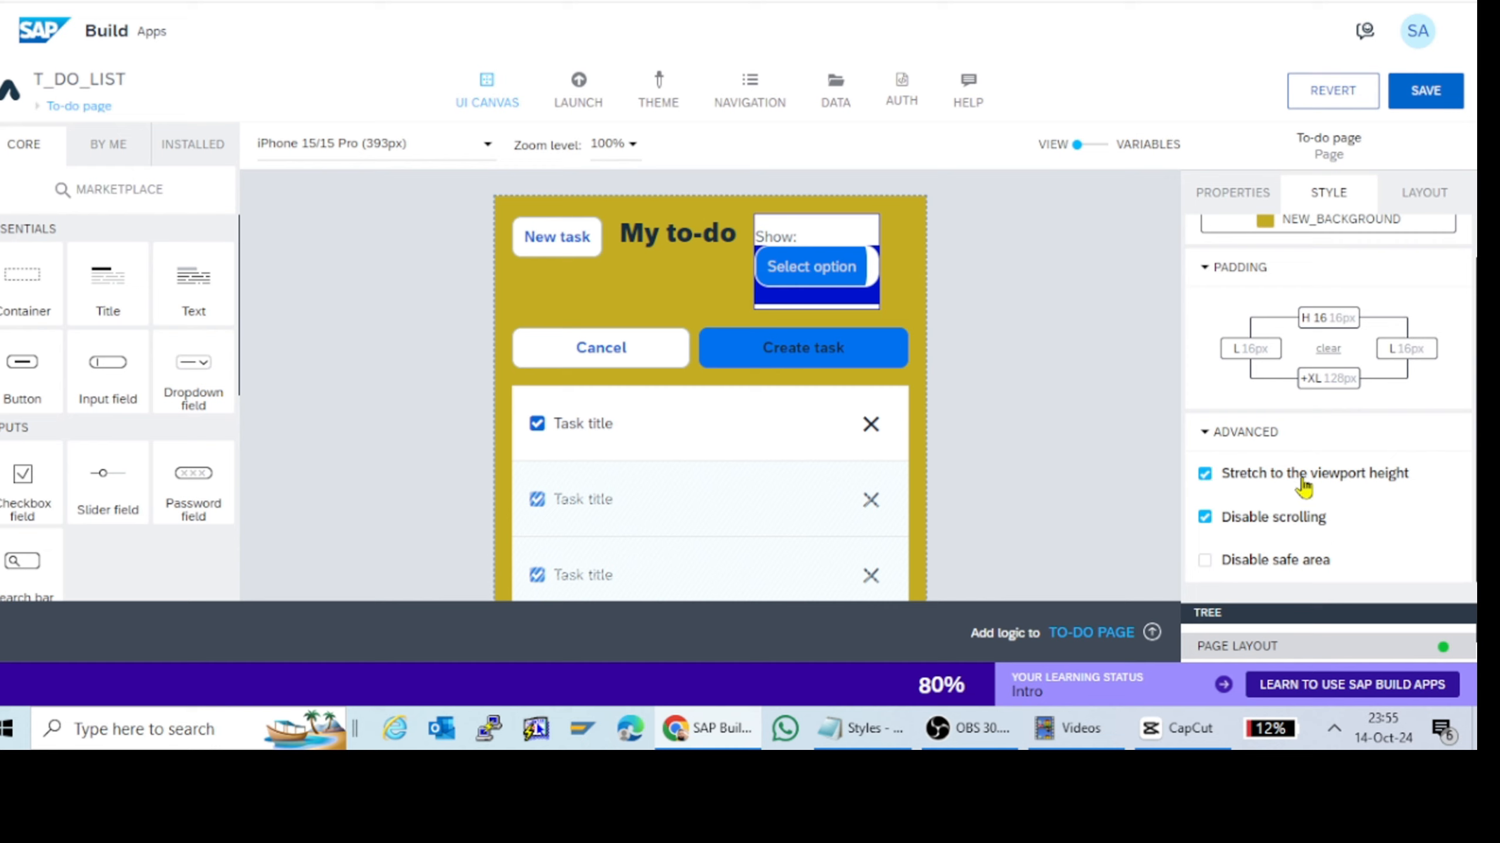
pyautogui.click(1204, 477)
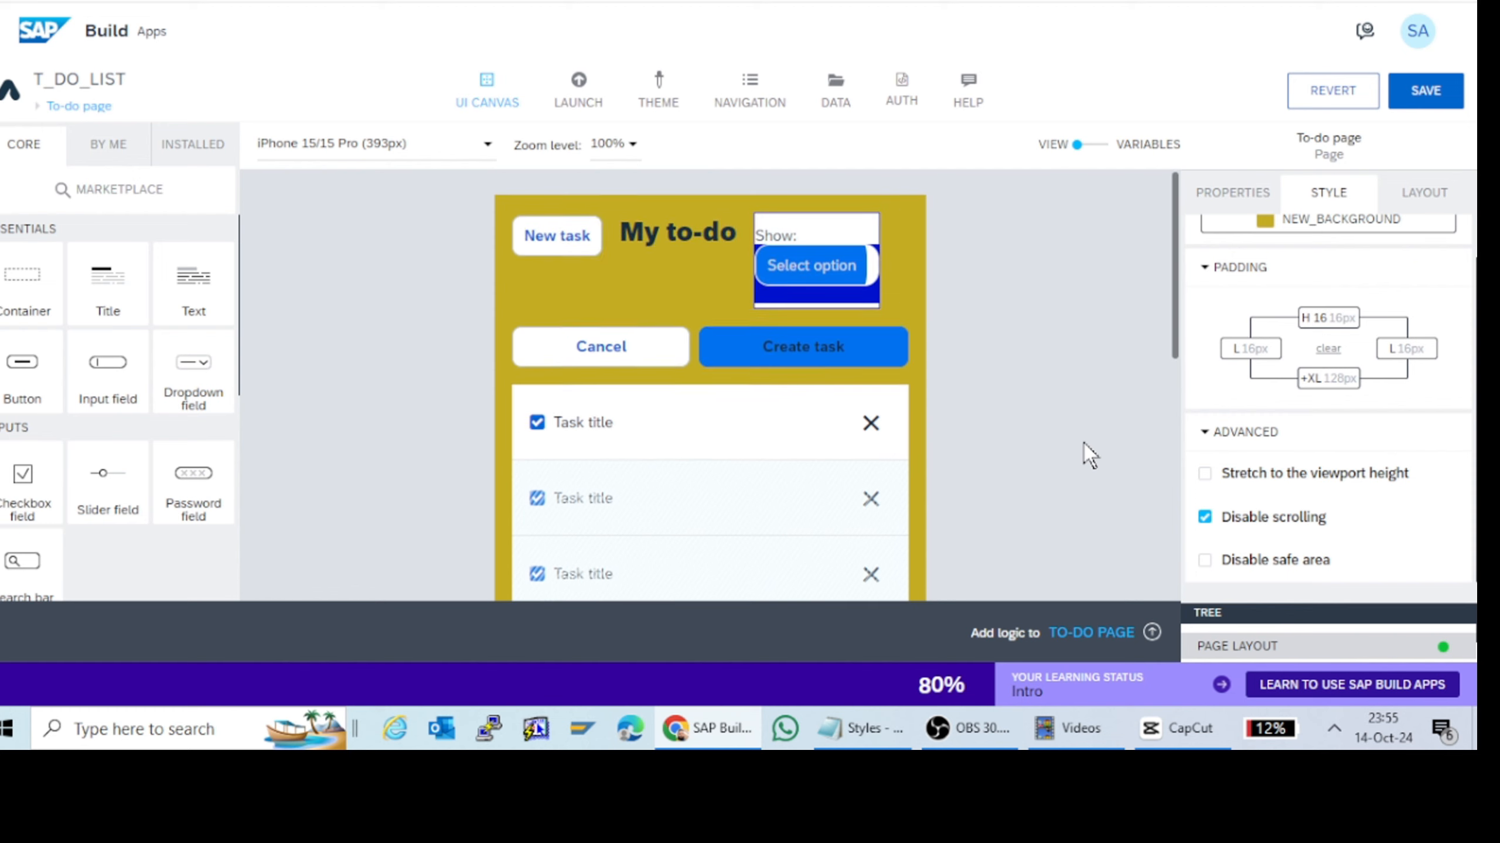
pyautogui.click(1226, 479)
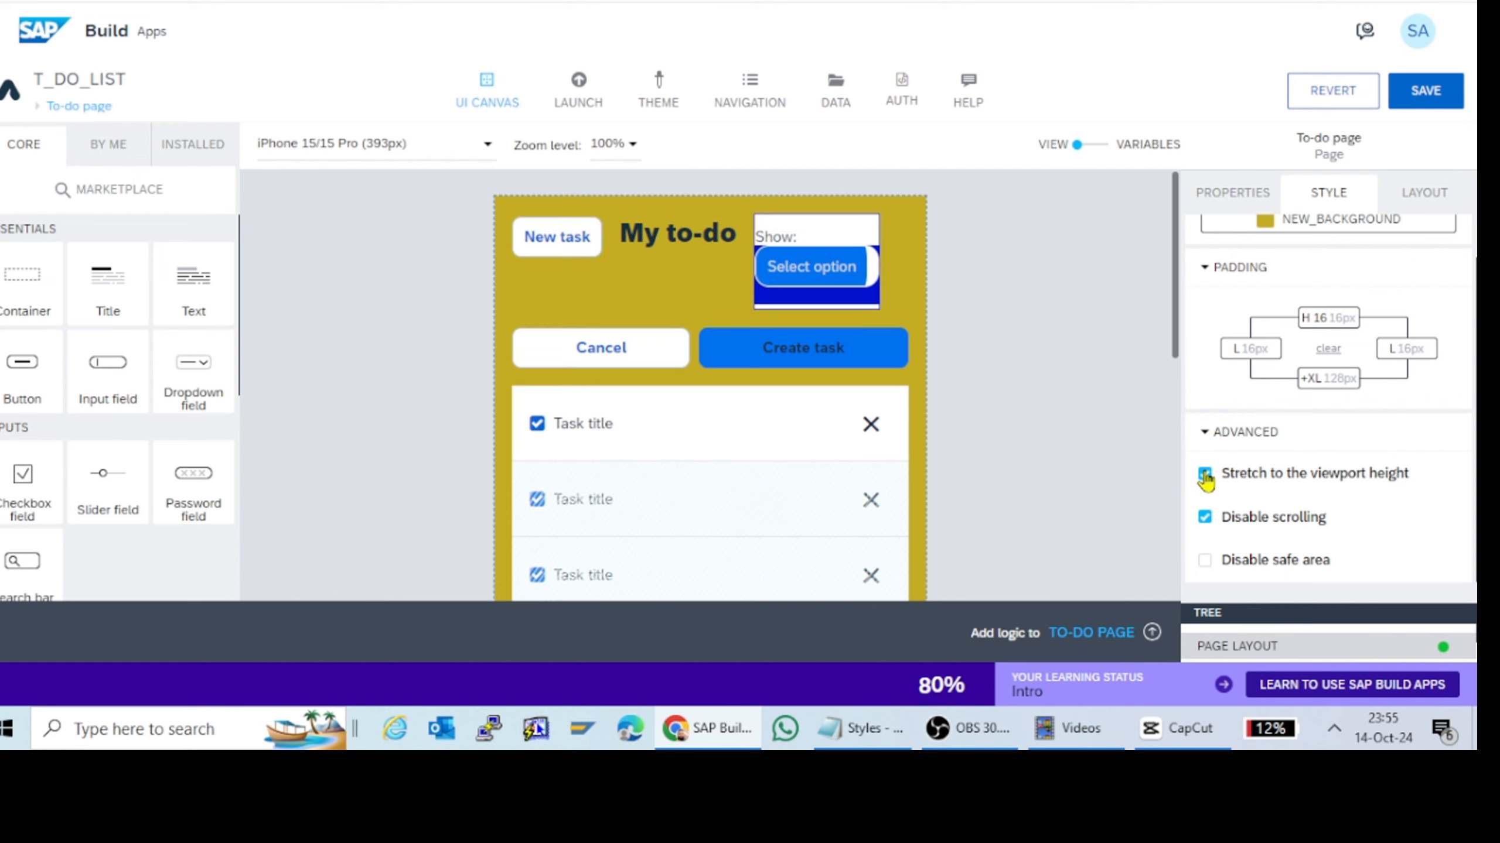